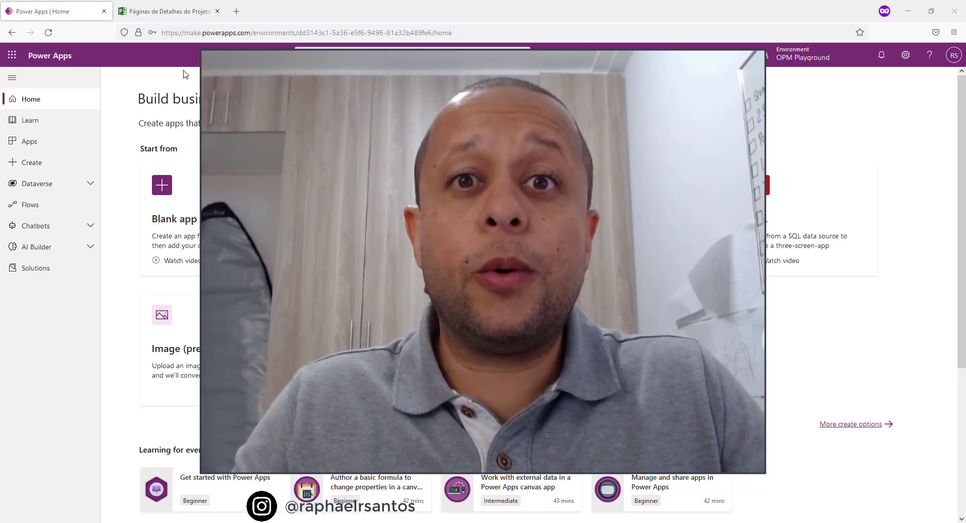
Switch to the Project Online site and examine the workflow stages of the project Implantação do Project Online CTEEP.
{"action": "left_click", "coordinate": [182, 15]}
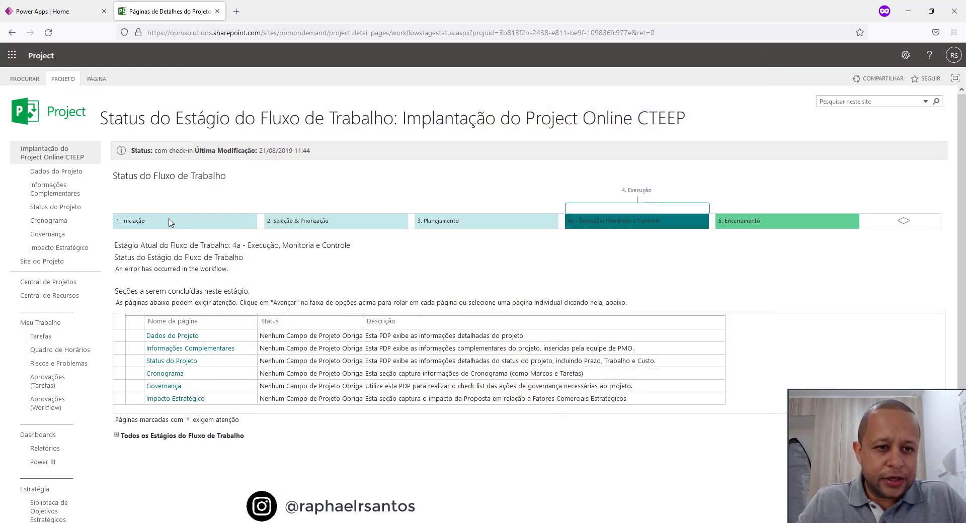
{"action": "scroll", "coordinate": [156, 179], "scroll_direction": "down", "scroll_amount": 2}
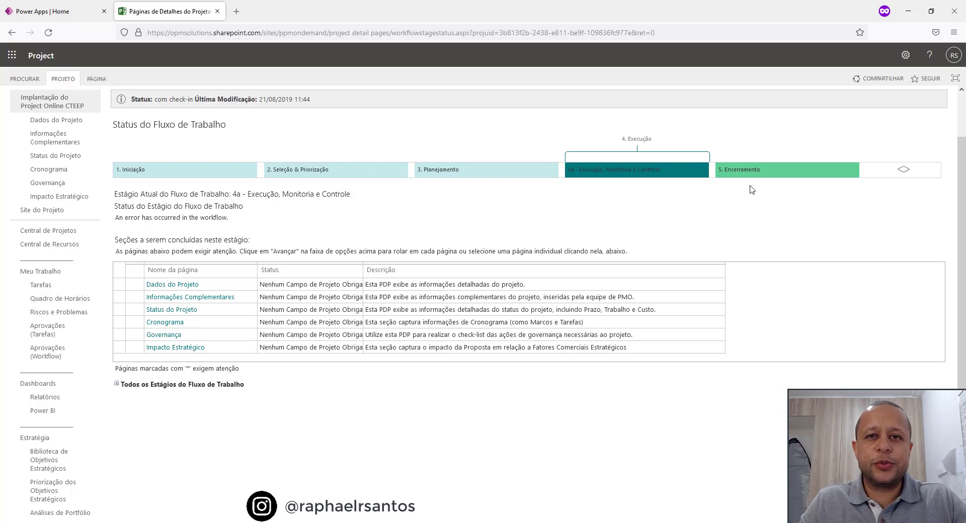
{"action": "scroll", "coordinate": [422, 242], "scroll_direction": "up", "scroll_amount": 2}
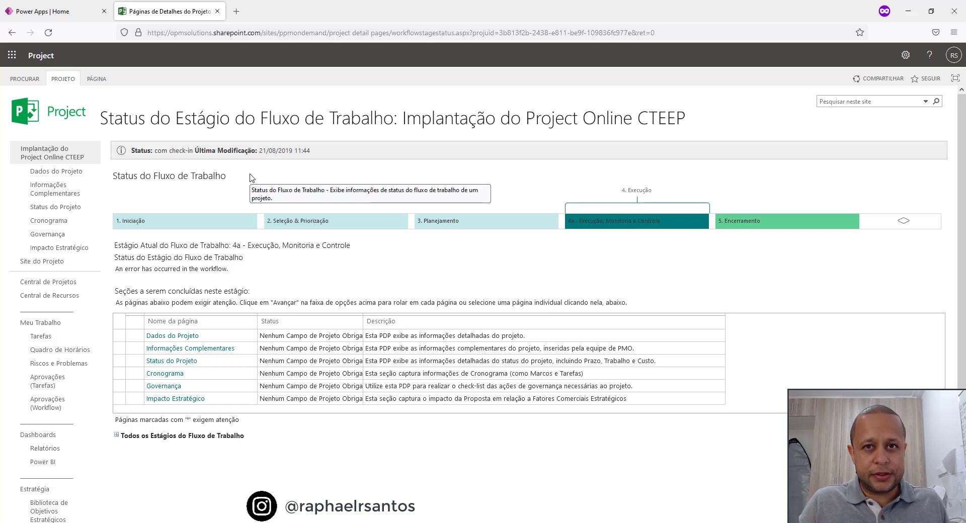
Return to Power Apps, open the list of solutions in the OPM Playground environment and widen its Name column.
{"action": "left_click", "coordinate": [42, 12]}
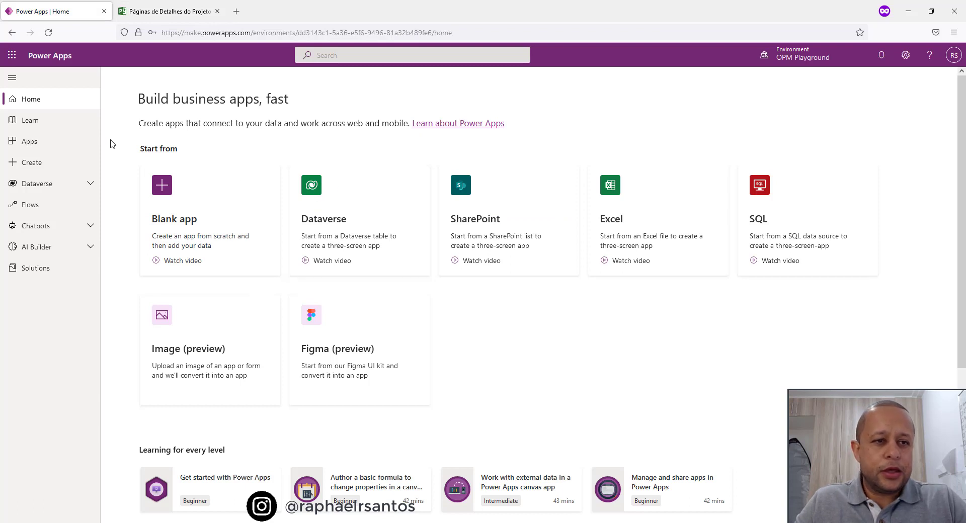
{"action": "left_click", "coordinate": [35, 268]}
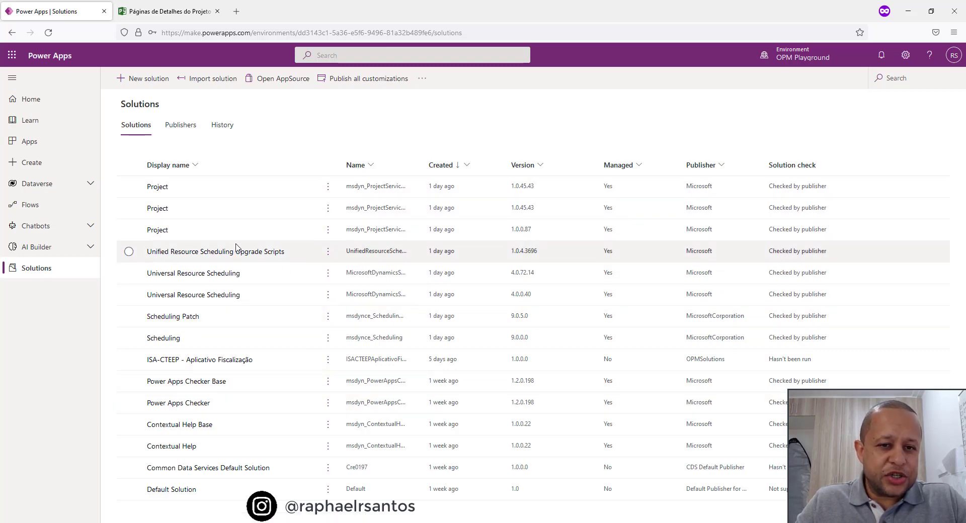
{"action": "left_click_drag", "start_coordinate": [424, 165], "coordinate": [509, 165]}
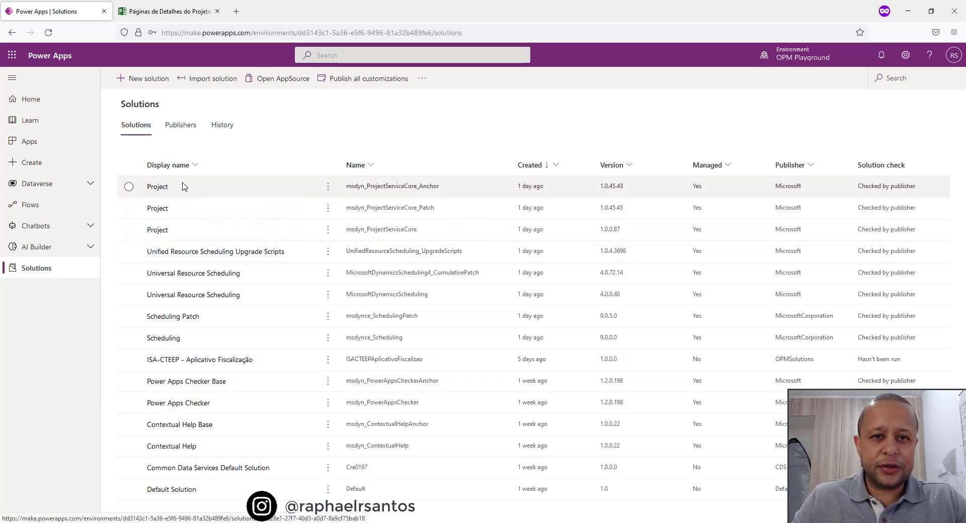
Create a new solution with display name and name P4TW and OPMSolutions as its publisher.
{"action": "left_click", "coordinate": [147, 84]}
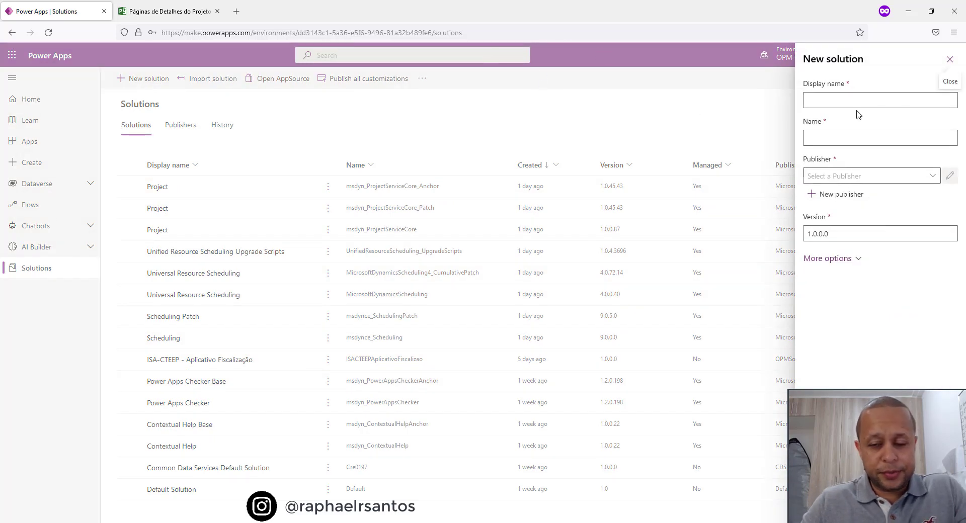
{"action": "left_click", "coordinate": [826, 99]}
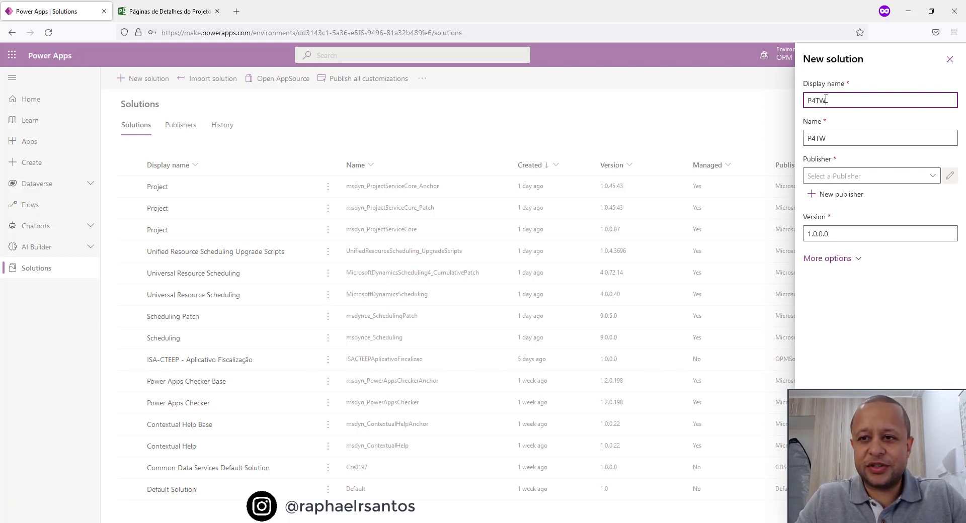
{"action": "key", "text": "Tab"}
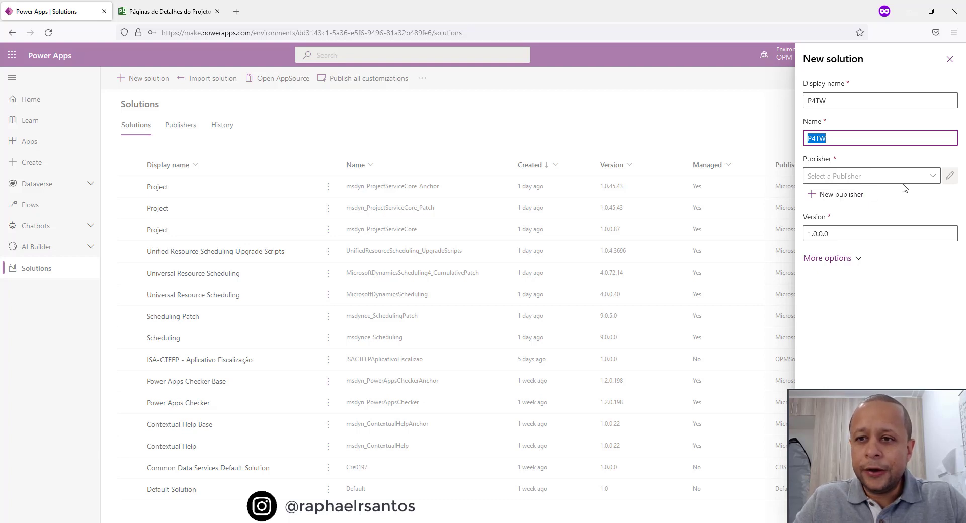
{"action": "left_click", "coordinate": [932, 180]}
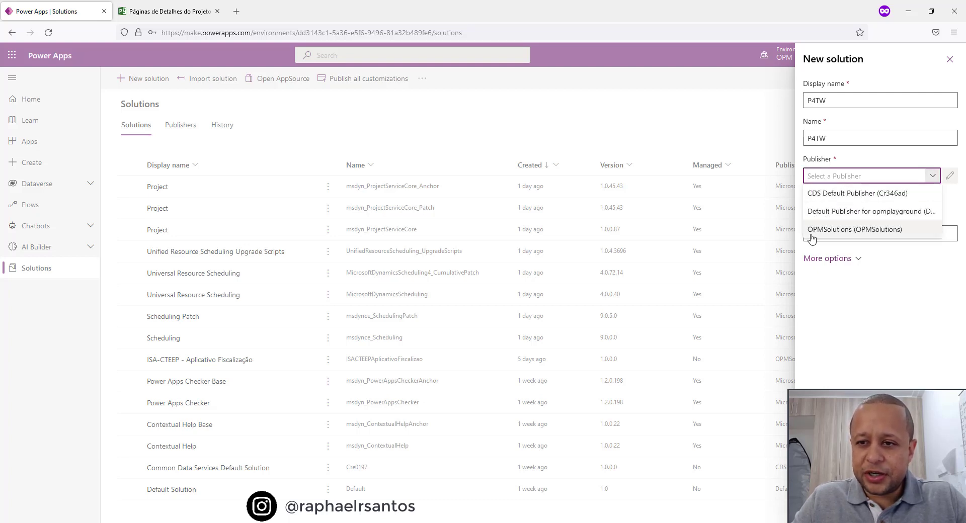
{"action": "left_click", "coordinate": [850, 229]}
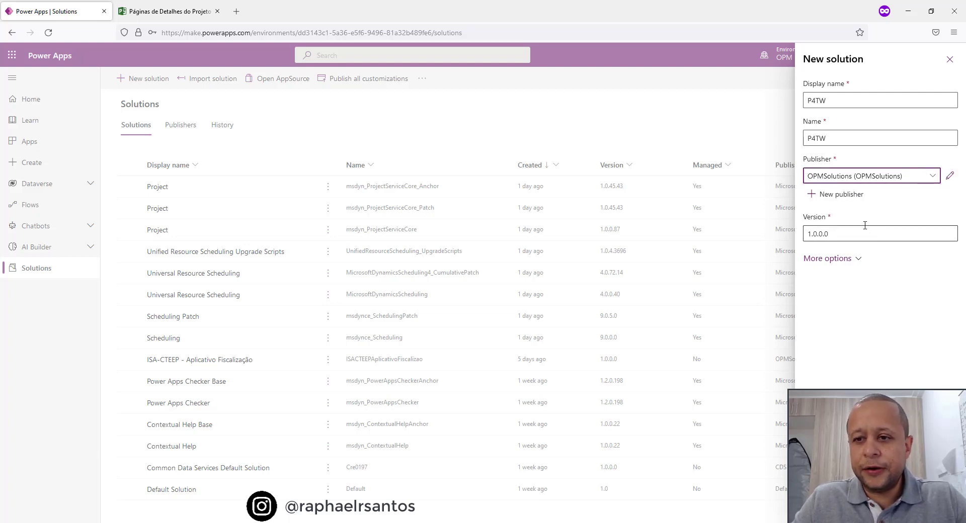
{"action": "left_click", "coordinate": [824, 507]}
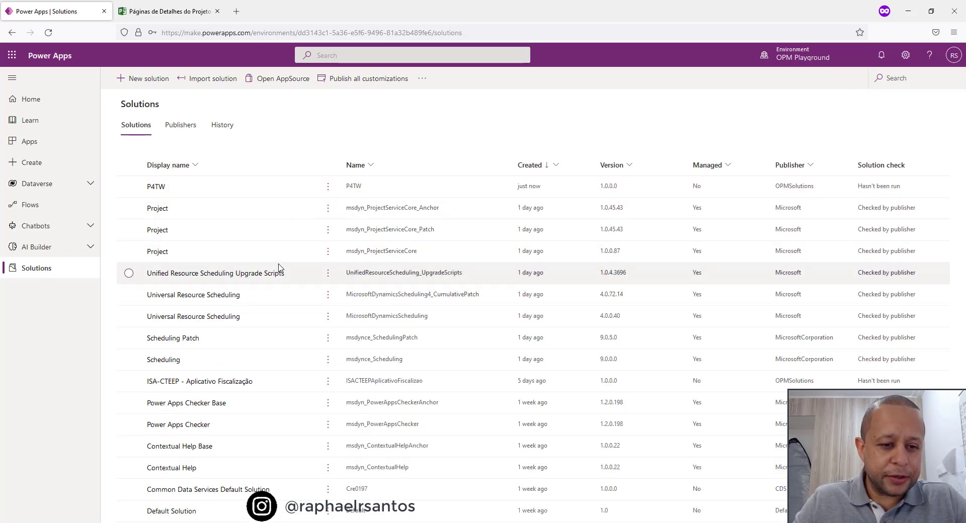
Open the P4TW solution and add the existing Project table (msdyn_project) without including any objects or metadata.
{"action": "left_click", "coordinate": [155, 189]}
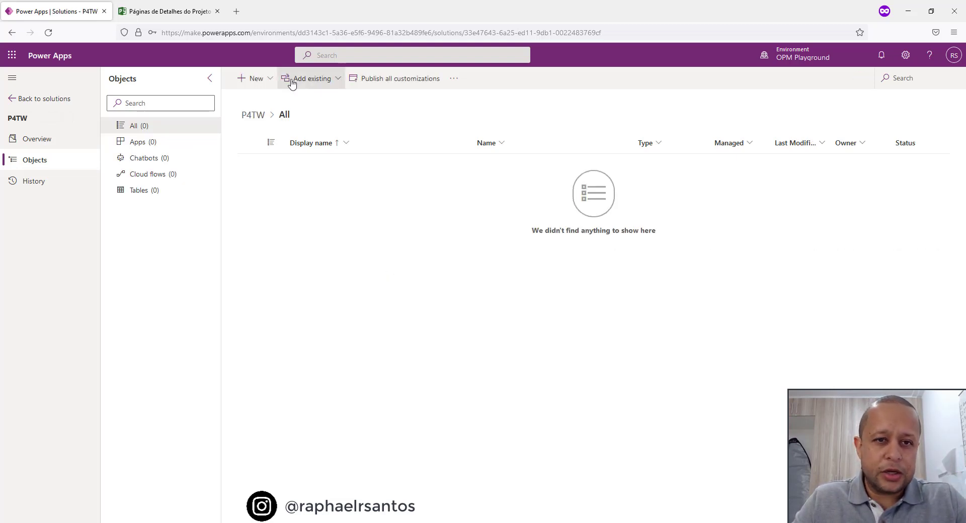
{"action": "left_click", "coordinate": [316, 82]}
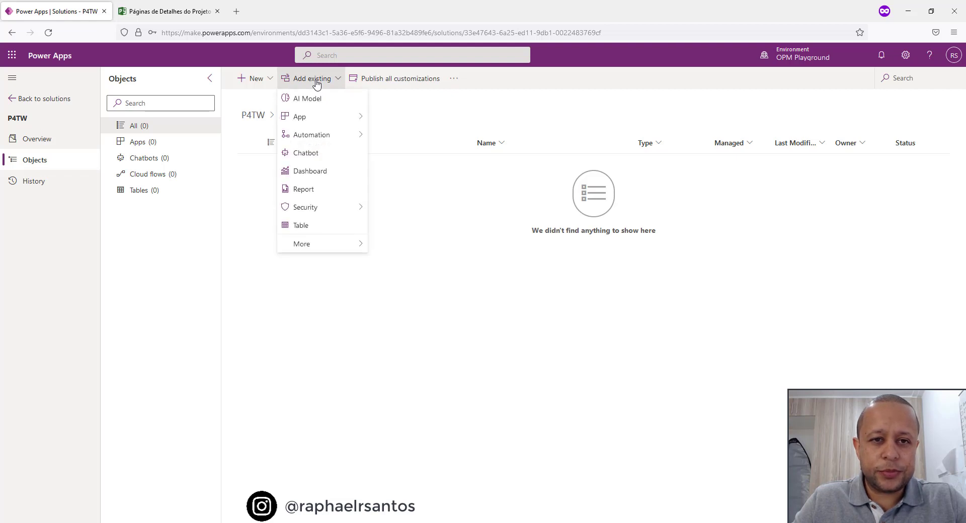
{"action": "left_click", "coordinate": [316, 227]}
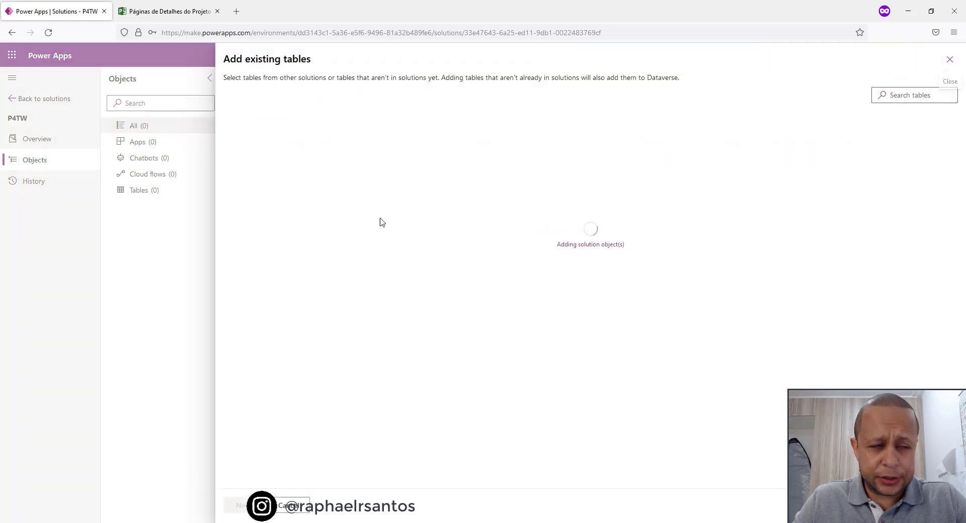
{"action": "left_click", "coordinate": [880, 95]}
{"action": "type", "text": "project"}
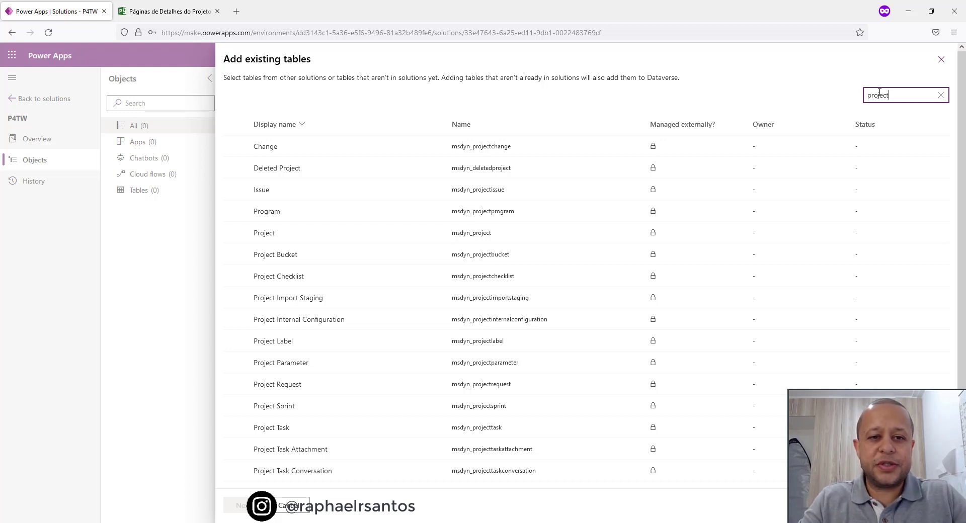
{"action": "left_click", "coordinate": [309, 237]}
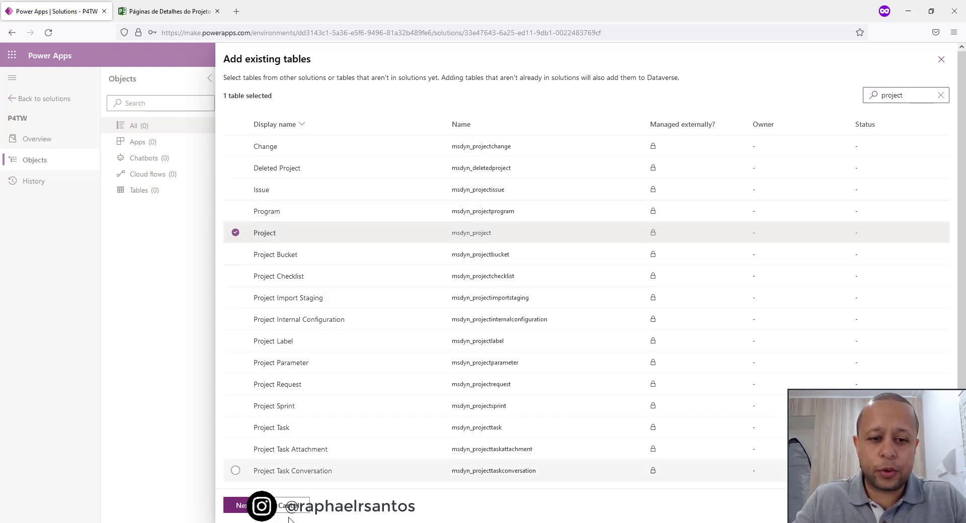
{"action": "left_click", "coordinate": [245, 508]}
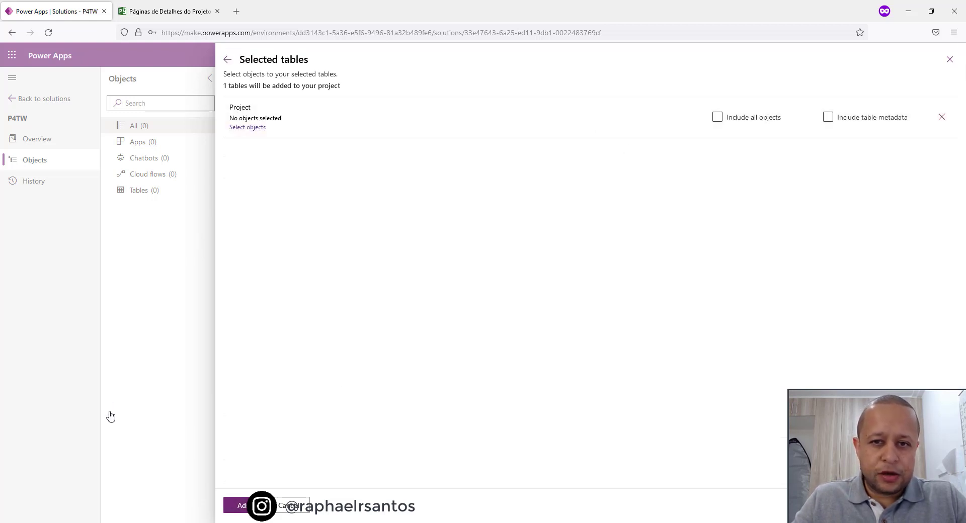
{"action": "left_click", "coordinate": [241, 506]}
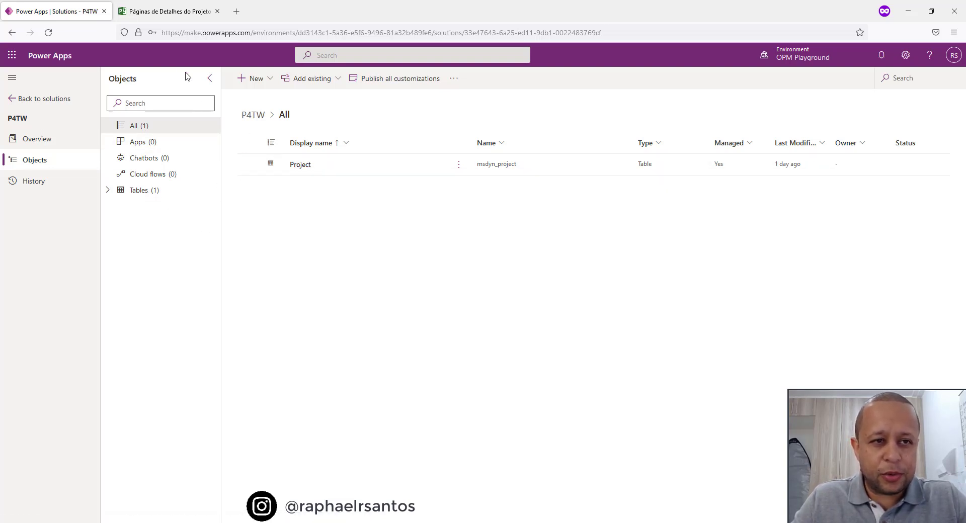
Load make.powerapps.com in a new browser tab placed directly after the P4TW solution tab.
{"action": "left_click", "coordinate": [236, 11]}
{"action": "left_click_drag", "start_coordinate": [267, 17], "coordinate": [176, 15]}
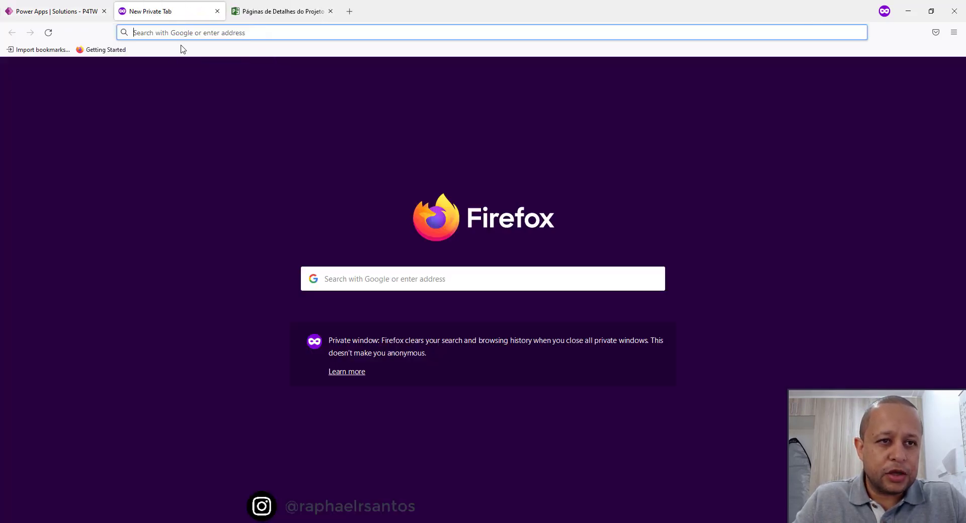
{"action": "left_click", "coordinate": [191, 35]}
{"action": "type", "text": "make."}
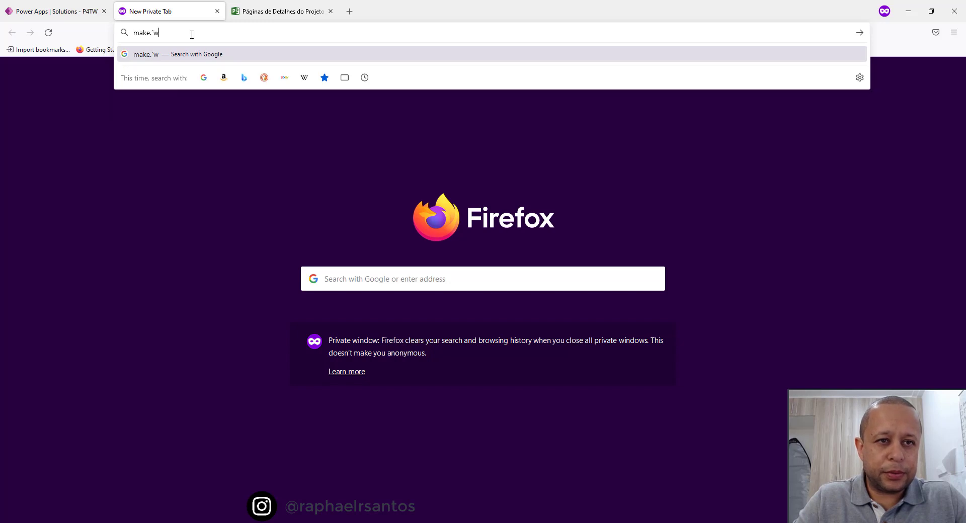
{"action": "type", "text": "powerapps.c"}
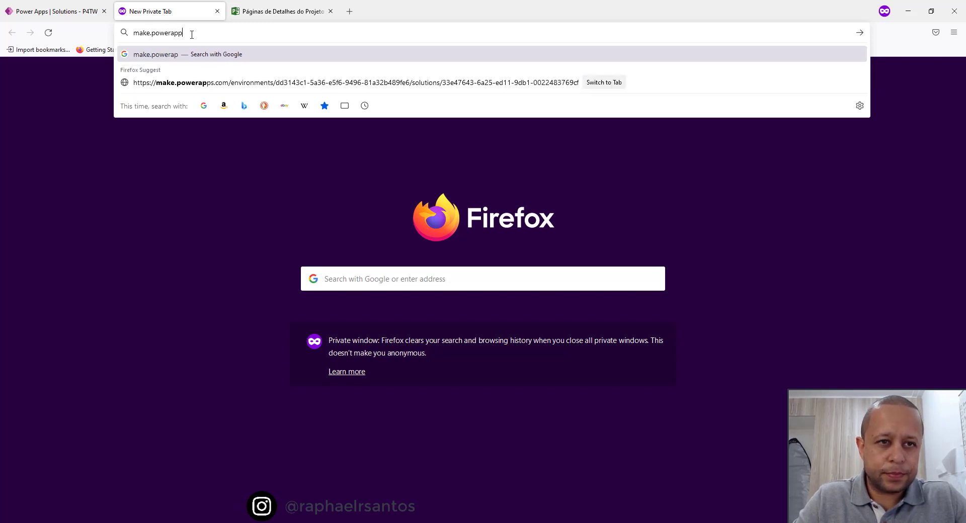
{"action": "type", "text": "om"}
{"action": "key", "text": "Return"}
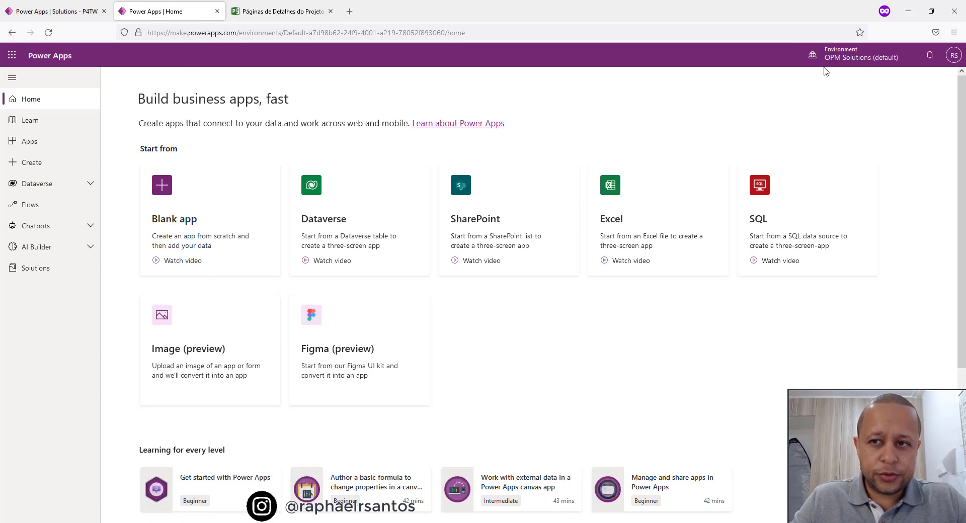
Switch the new tab to the OPM Playground environment and launch the model-driven Project app.
{"action": "left_click", "coordinate": [813, 57]}
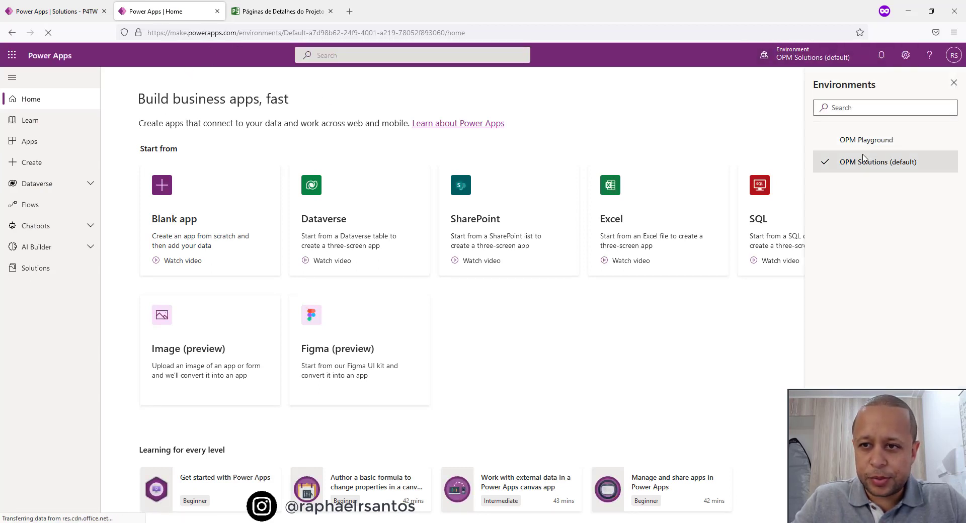
{"action": "left_click", "coordinate": [866, 142]}
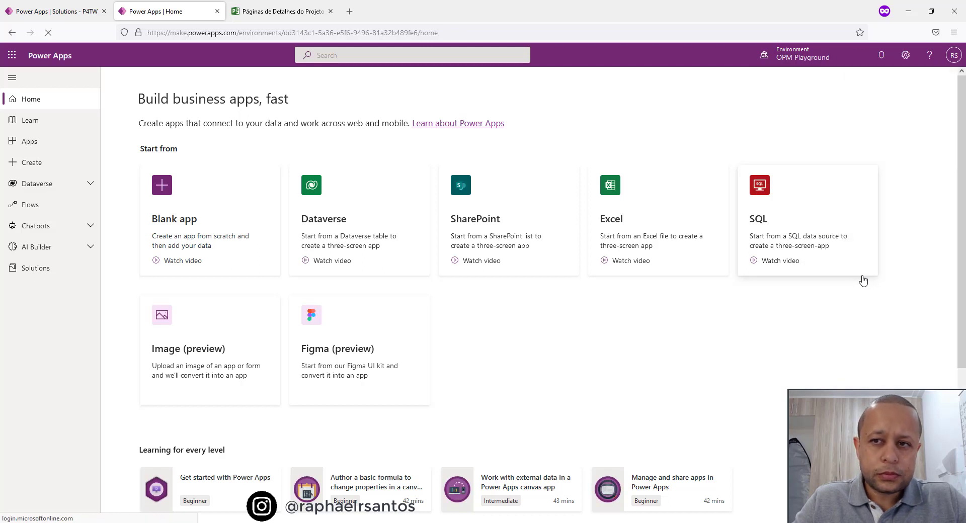
{"action": "left_click", "coordinate": [41, 146]}
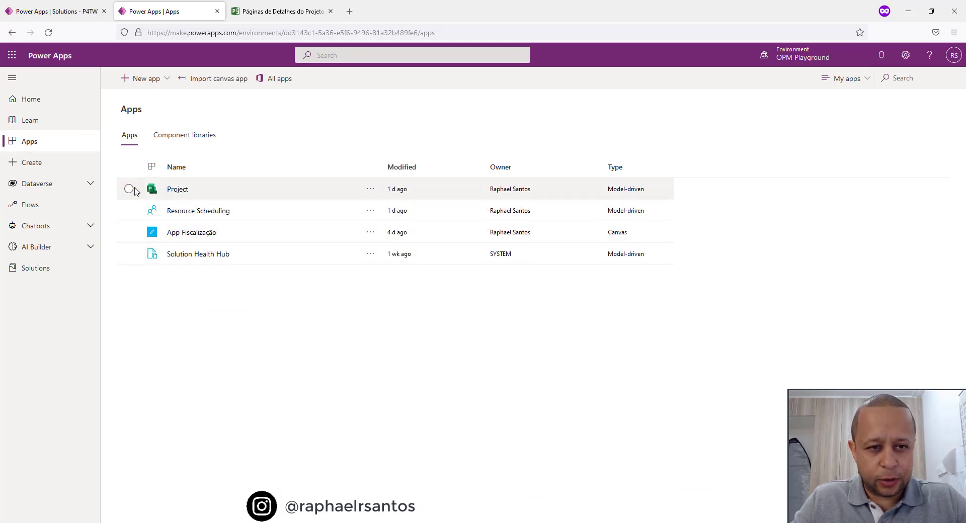
{"action": "left_click", "coordinate": [177, 192]}
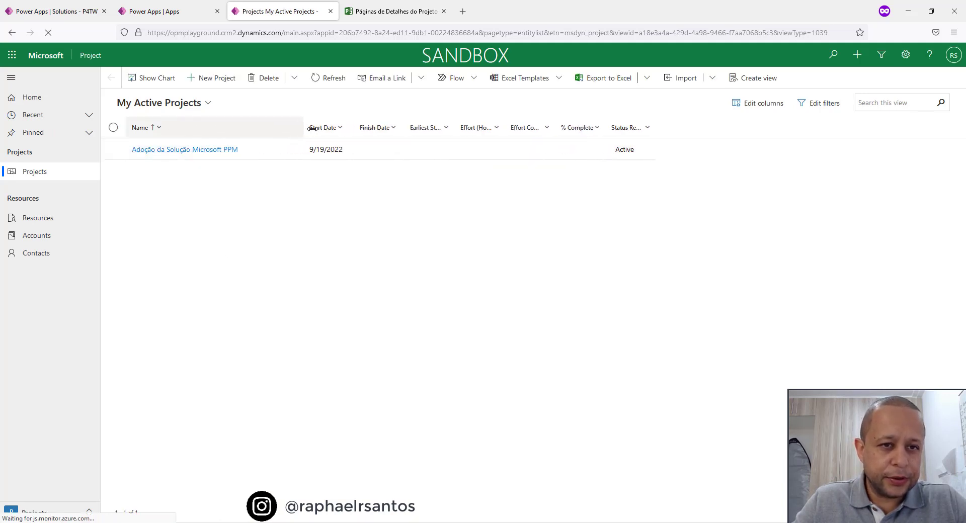
Open the project Adoção da Solução Microsoft PPM and compare its form with the Project Online workflow status page.
{"action": "left_click", "coordinate": [206, 149]}
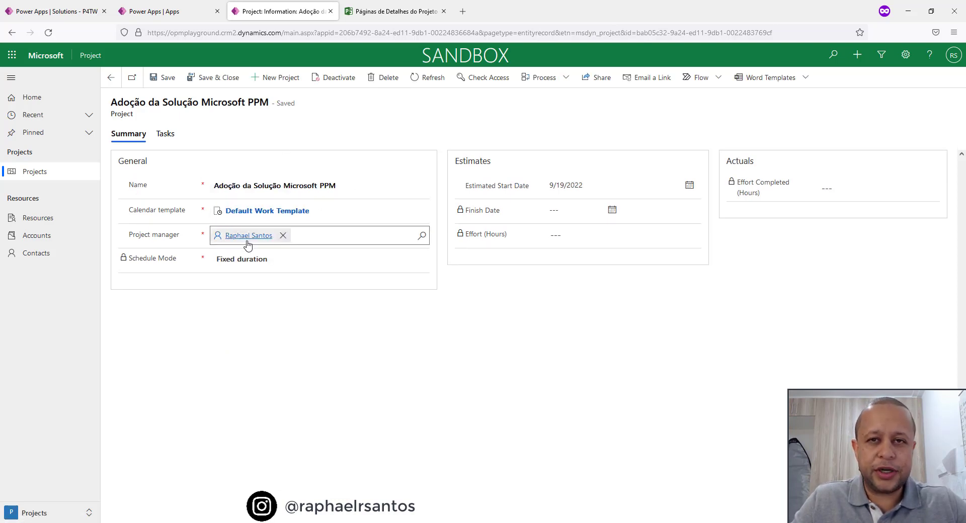
{"action": "mouse_move", "coordinate": [247, 245]}
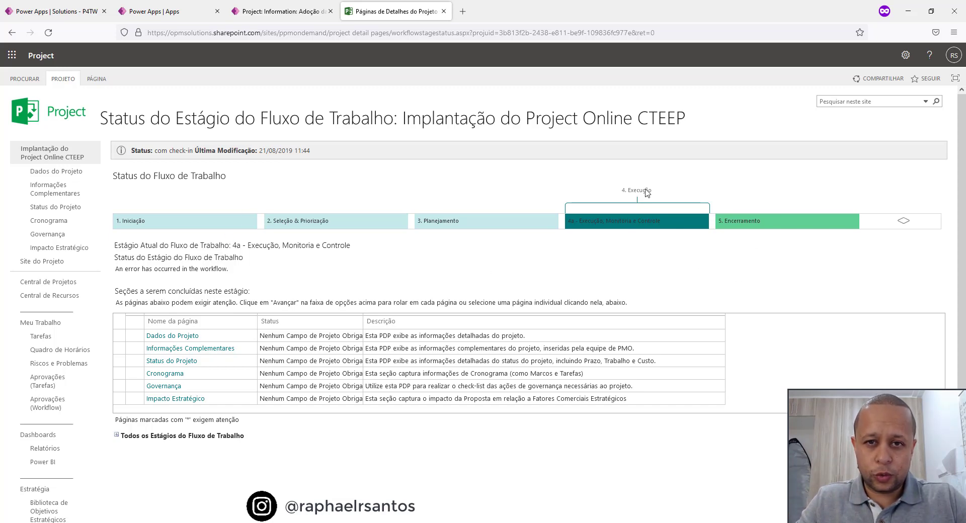
{"action": "left_click", "coordinate": [293, 12]}
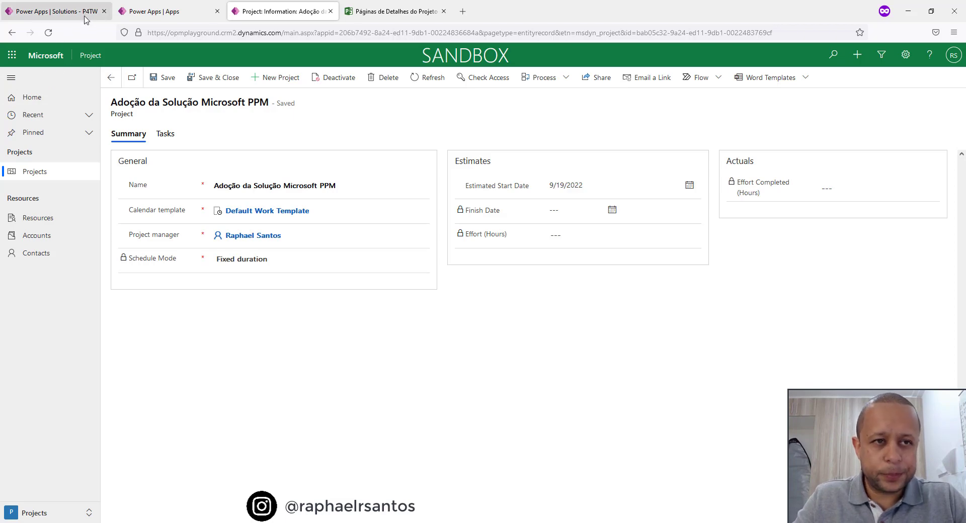
Close the browser tab with the Power Apps app list and return to the P4TW solution.
{"action": "left_click", "coordinate": [182, 13]}
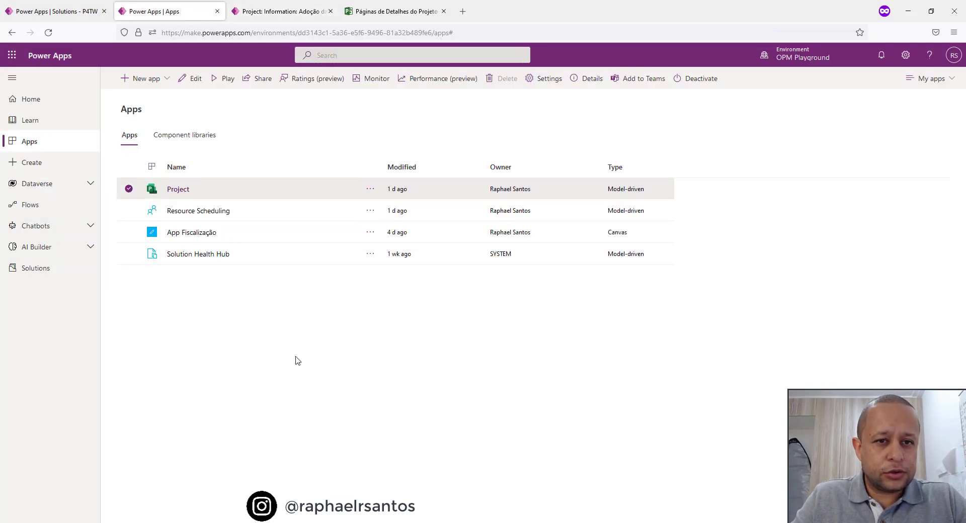
{"action": "left_click", "coordinate": [217, 11]}
{"action": "left_click", "coordinate": [57, 11]}
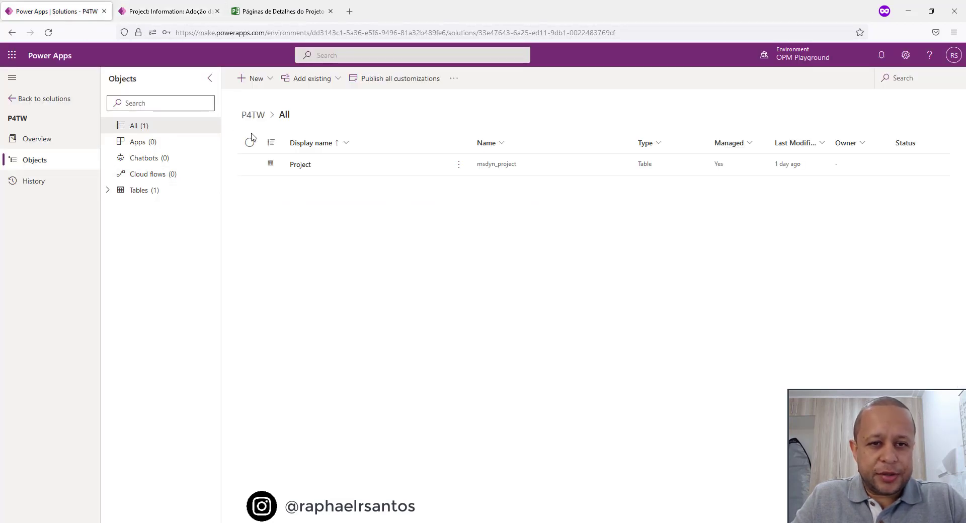
Open the Project table in the P4TW solution, dismiss the introduction tip and review which component types can be created for the table.
{"action": "left_click", "coordinate": [300, 166]}
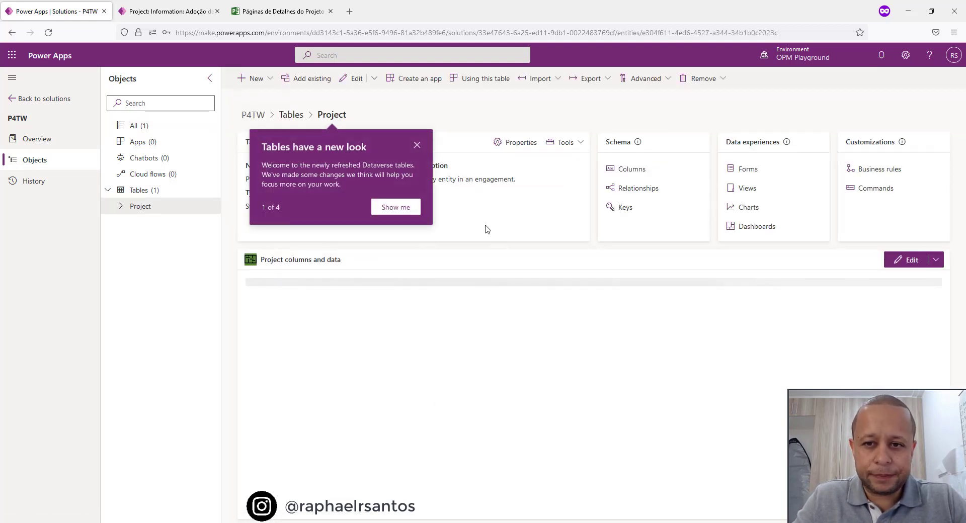
{"action": "left_click", "coordinate": [417, 146]}
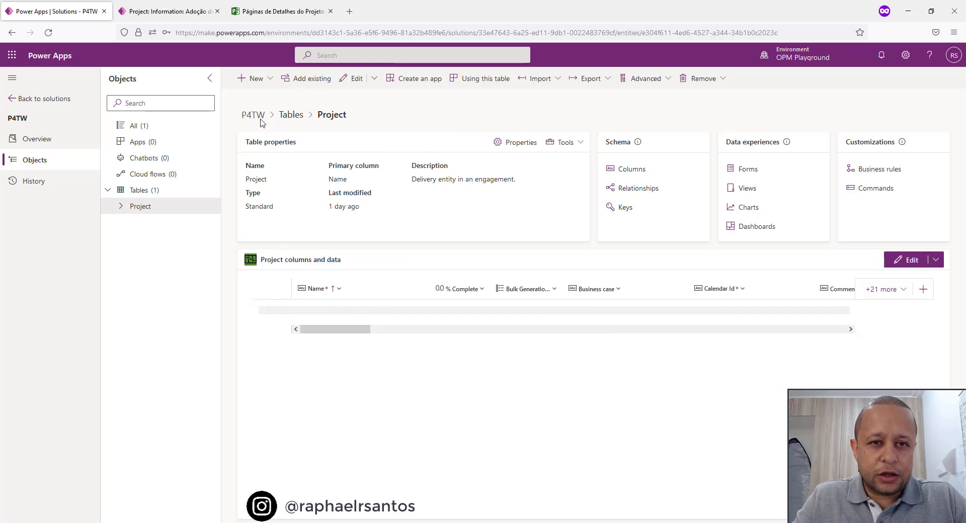
{"action": "left_click", "coordinate": [273, 81]}
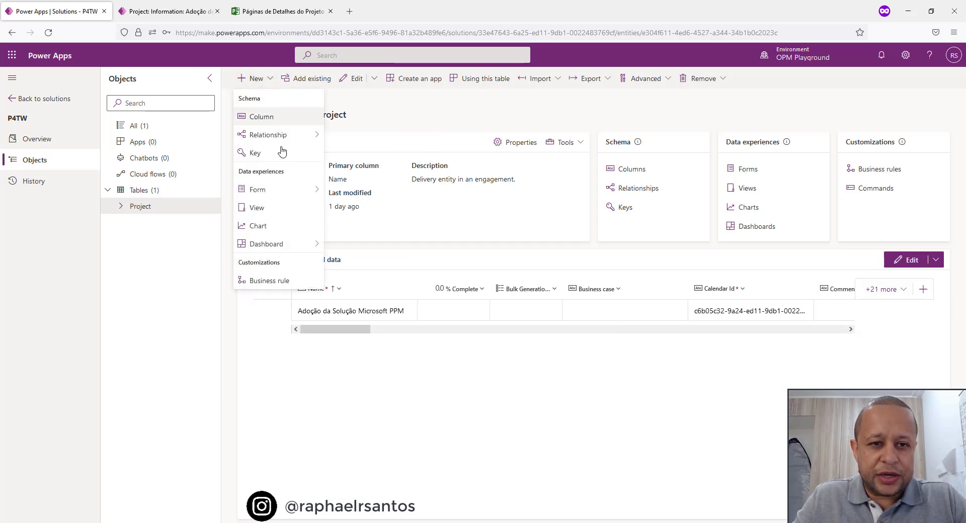
{"action": "mouse_move", "coordinate": [297, 248]}
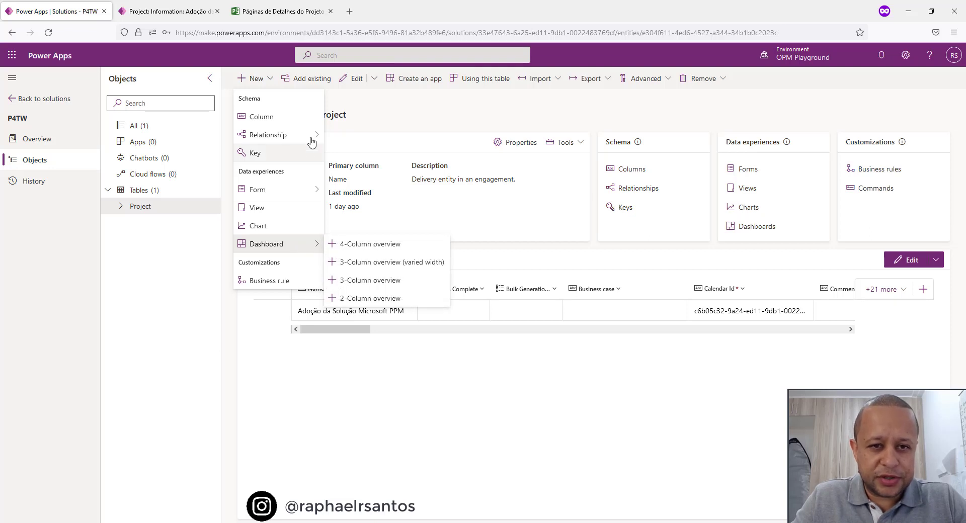
{"action": "mouse_move", "coordinate": [313, 135]}
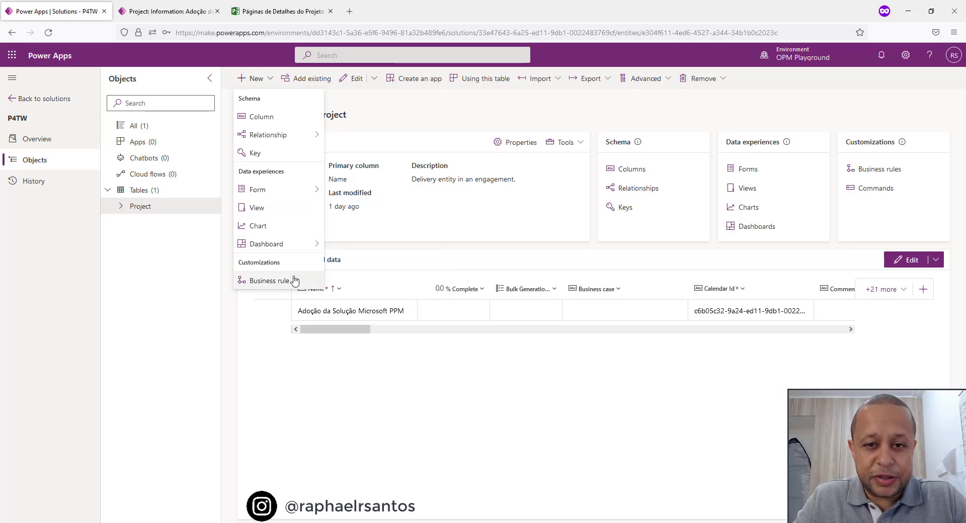
{"action": "left_click", "coordinate": [807, 373]}
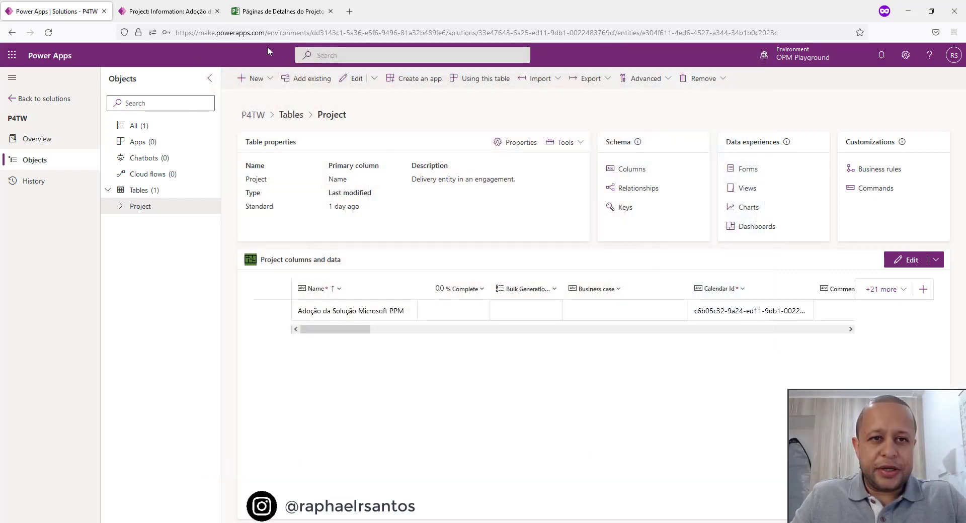
Review the Project Online workflow status page and the open project form, and return to the solution's Project table.
{"action": "left_click", "coordinate": [300, 14]}
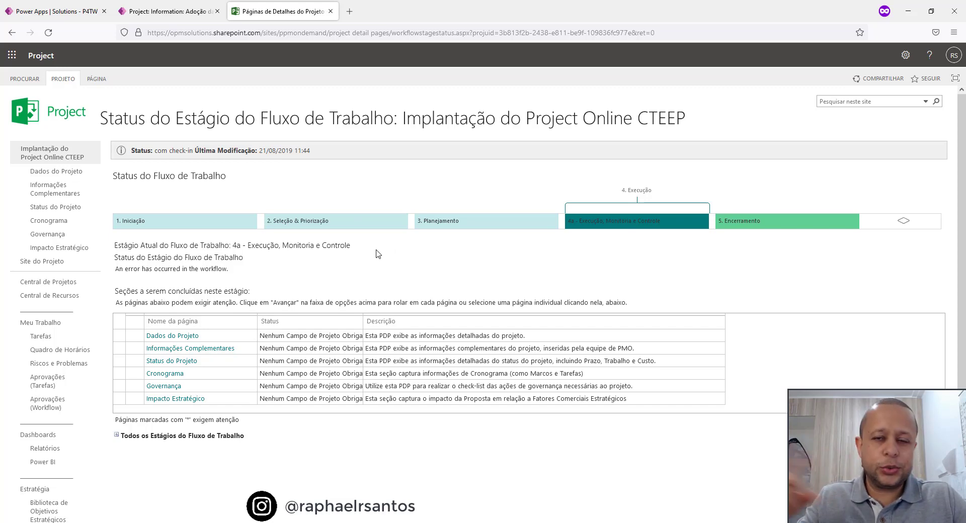
{"action": "left_click", "coordinate": [191, 11]}
{"action": "left_click", "coordinate": [83, 13]}
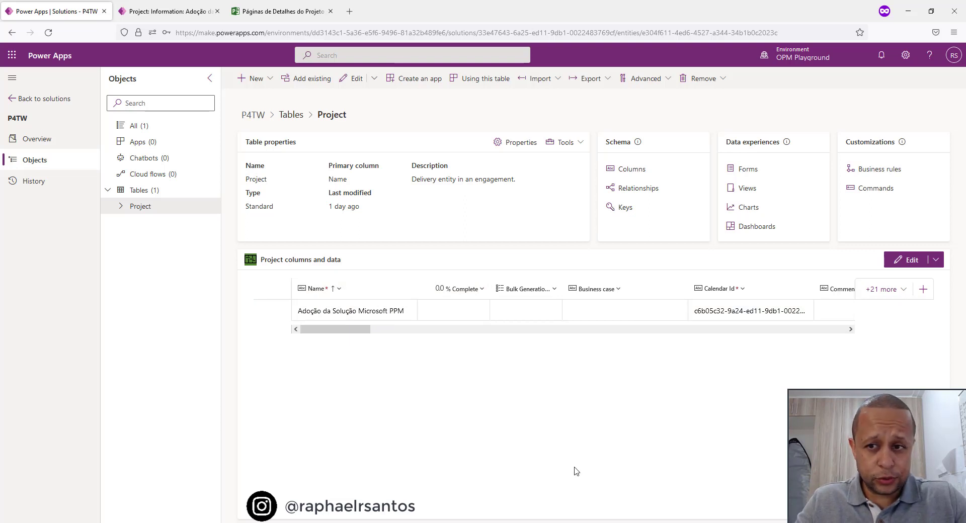
Add a Yes/no column named Business Case Completed to the Project table and save it.
{"action": "left_click", "coordinate": [630, 171]}
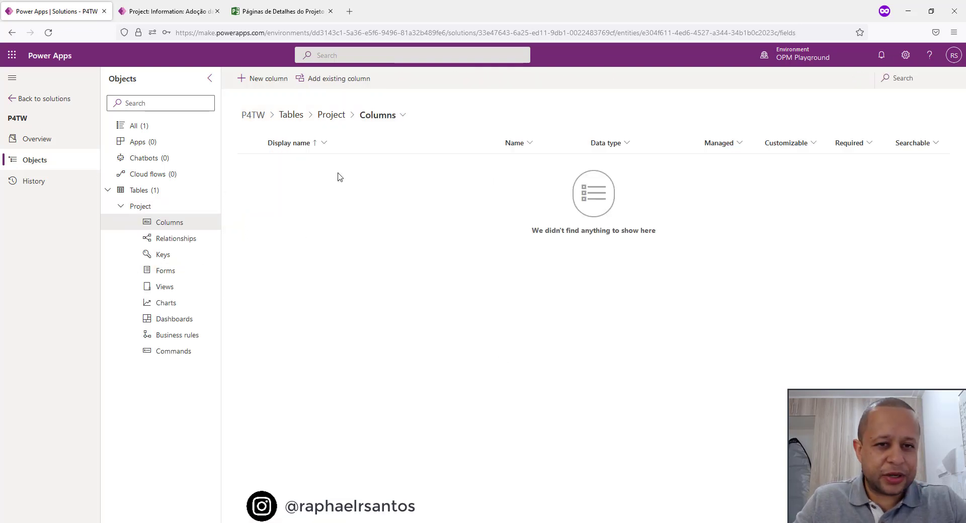
{"action": "left_click", "coordinate": [268, 80]}
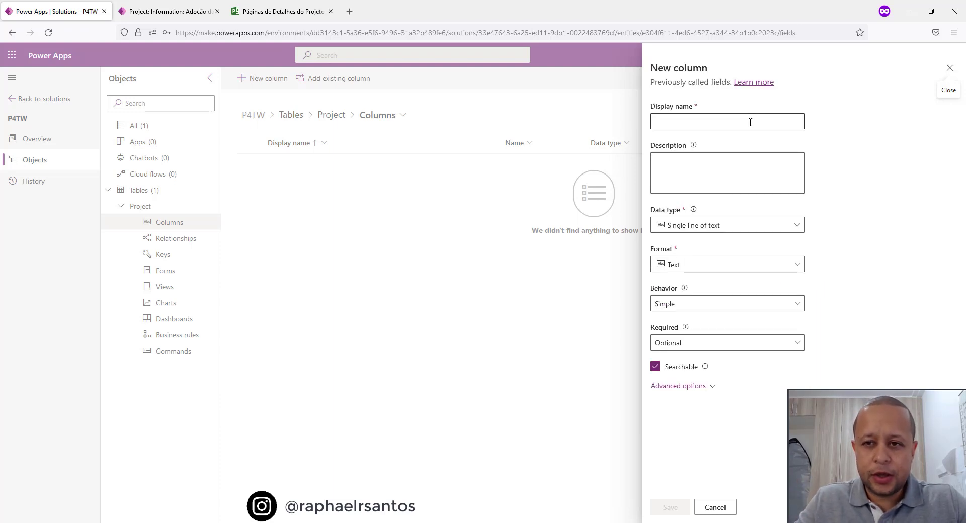
{"action": "left_click", "coordinate": [751, 121]}
{"action": "type", "text": "B"}
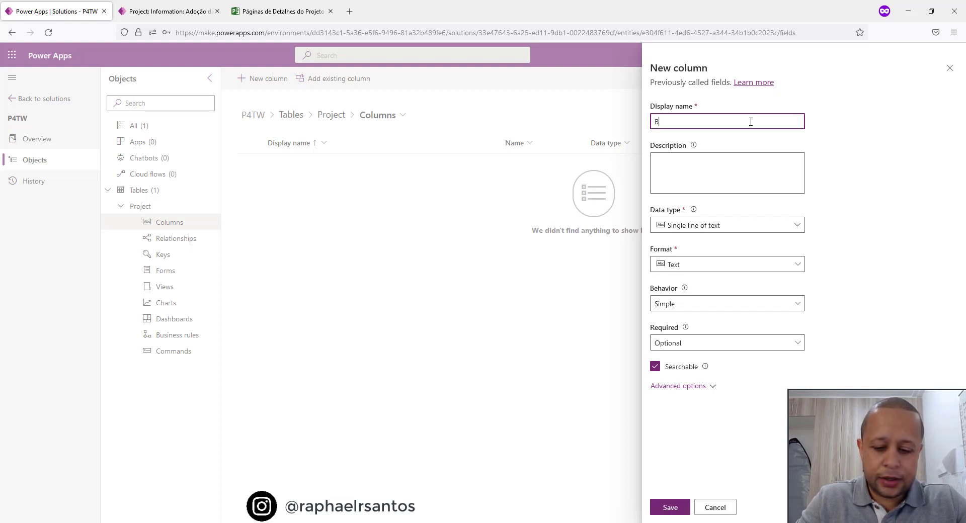
{"action": "type", "text": "usiness Case Completed"}
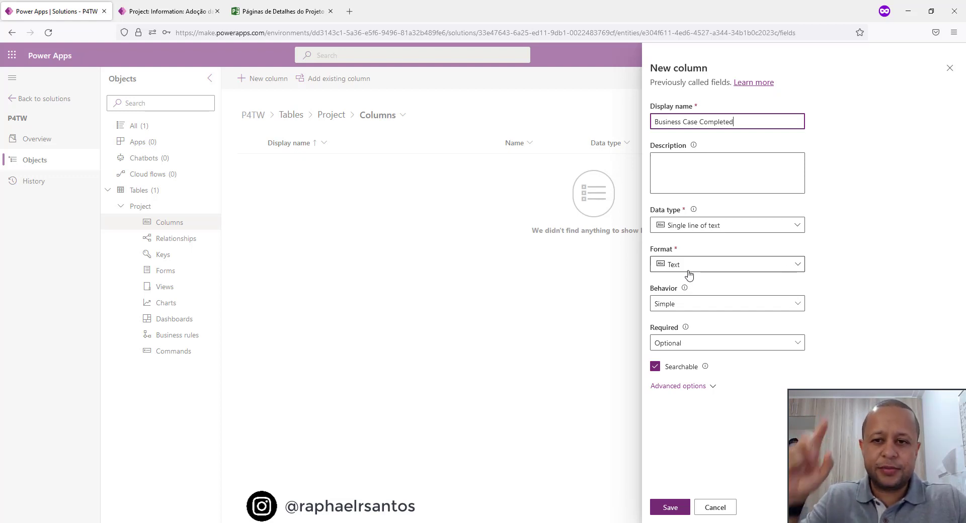
{"action": "left_click", "coordinate": [762, 228]}
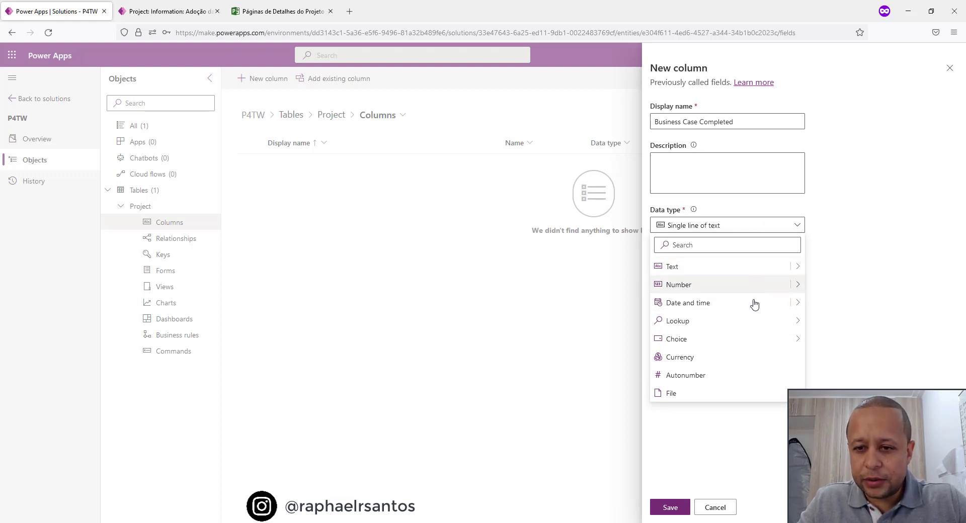
{"action": "mouse_move", "coordinate": [758, 321]}
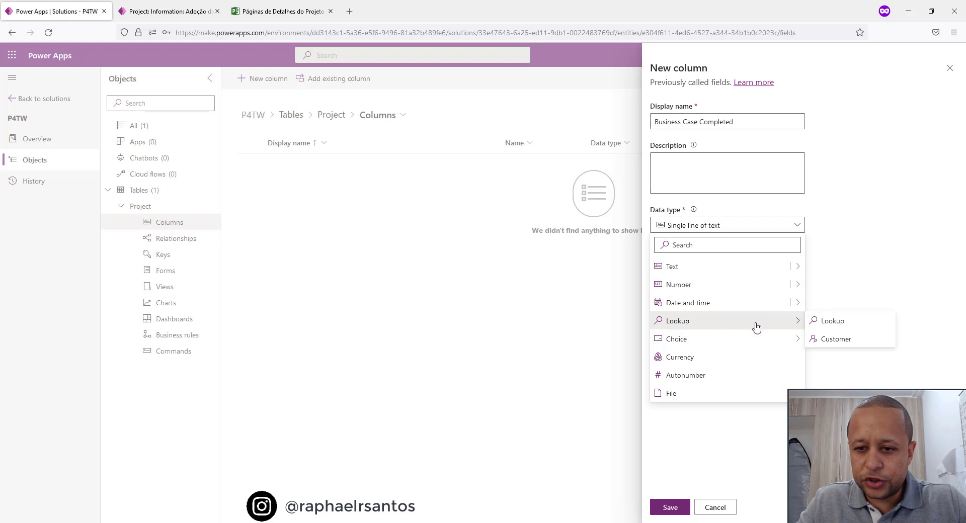
{"action": "mouse_move", "coordinate": [799, 341]}
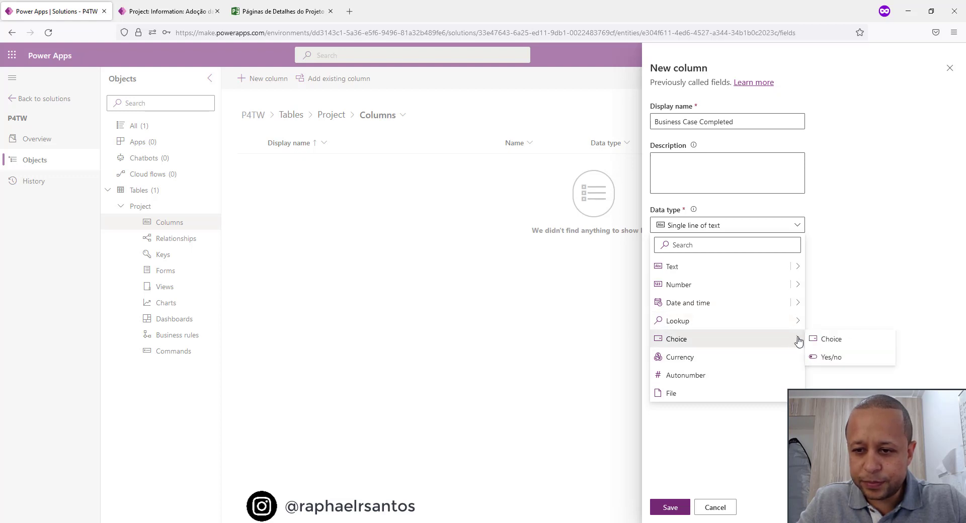
{"action": "left_click", "coordinate": [837, 358]}
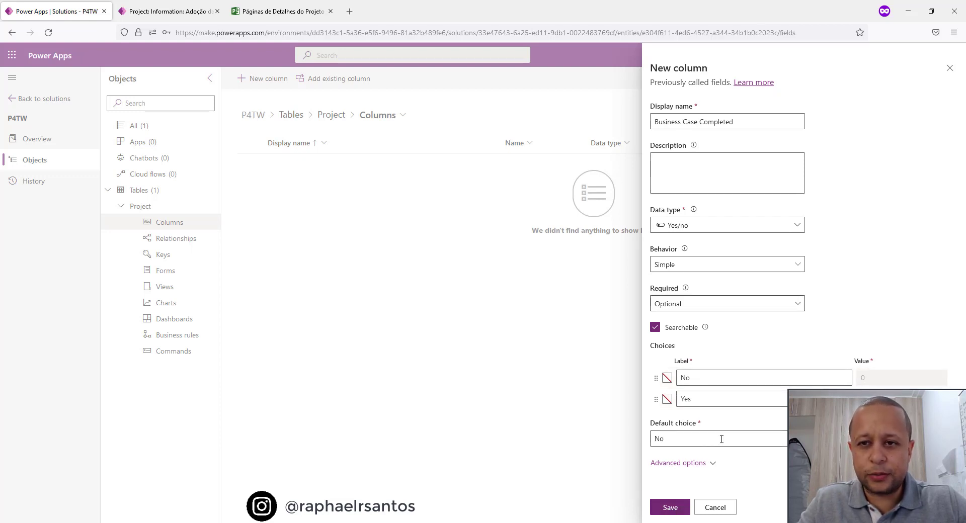
{"action": "left_click", "coordinate": [671, 507]}
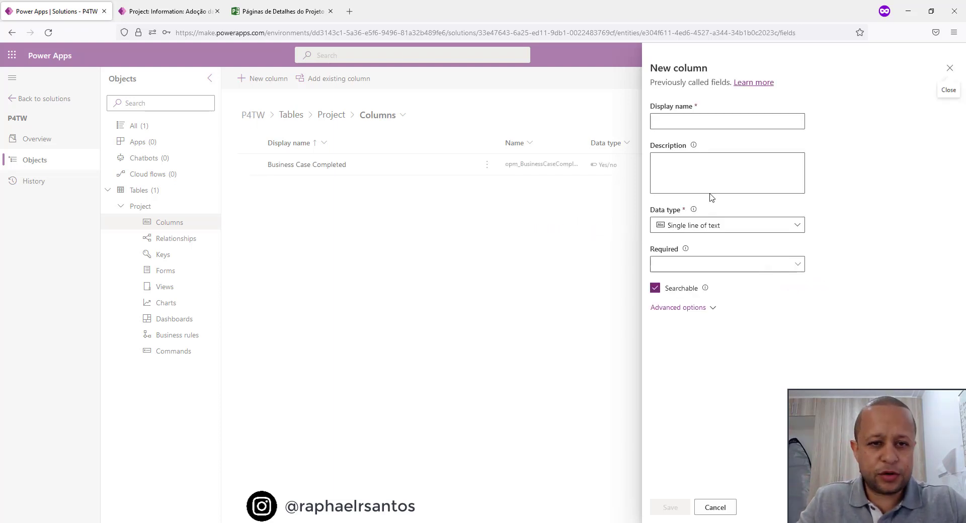
Add a Yes/no column named Project Scope Approved to the Project table and save it.
{"action": "left_click", "coordinate": [659, 121]}
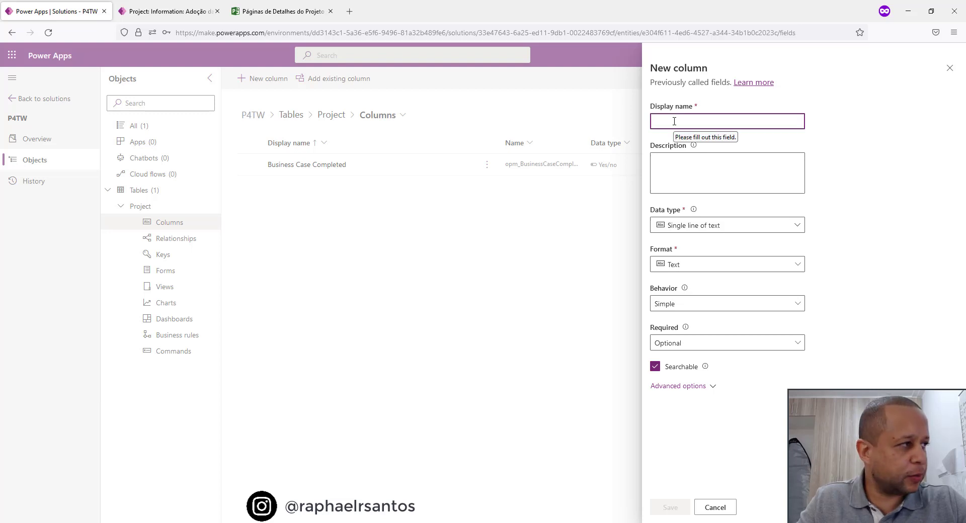
{"action": "type", "text": "Po"}
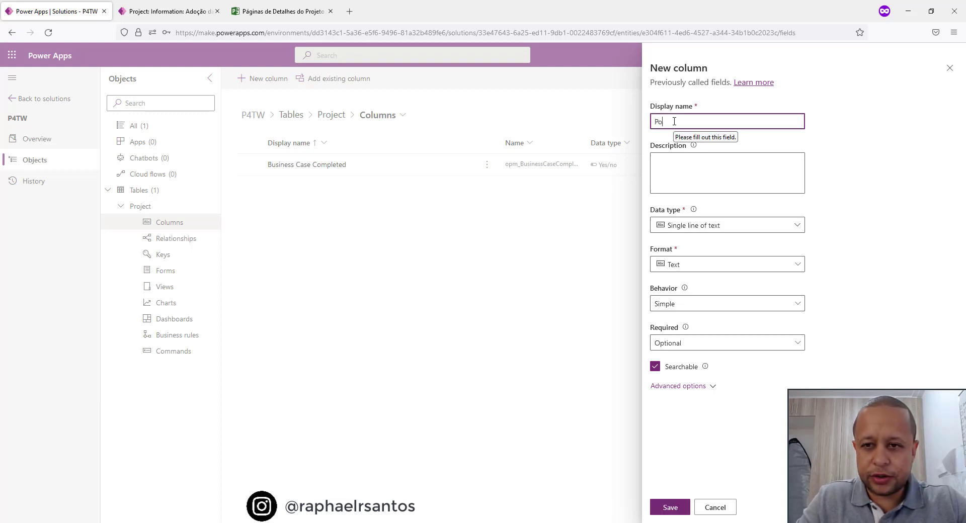
{"action": "type", "text": "oj"}
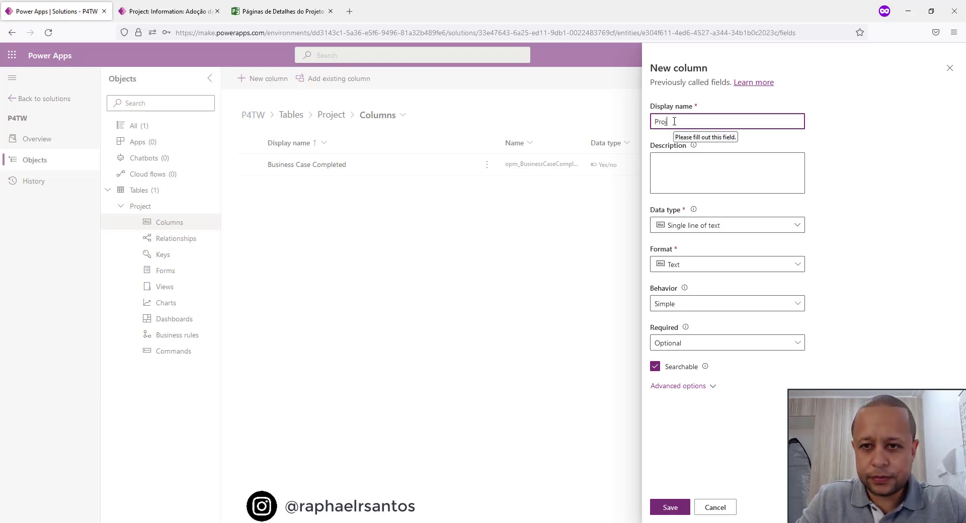
{"action": "type", "text": "ect Scope Approved"}
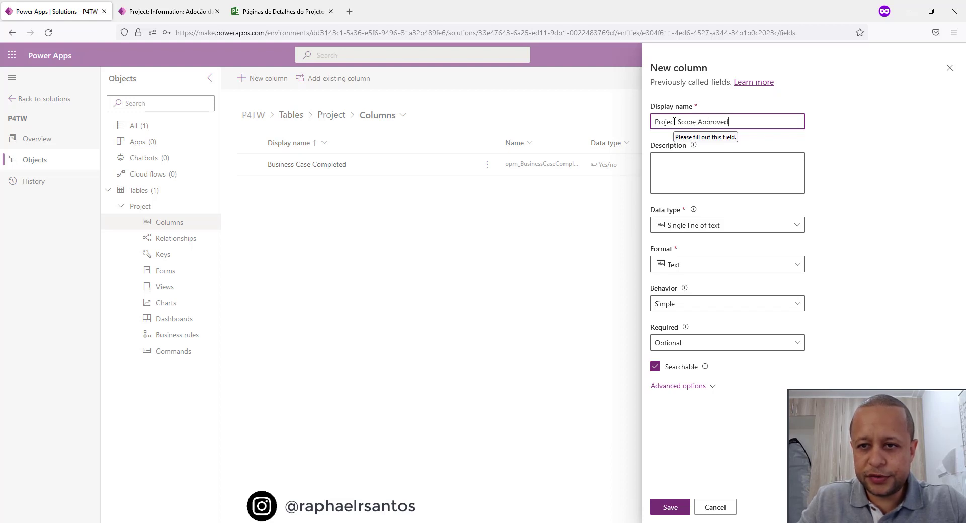
{"action": "key", "text": "Tab"}
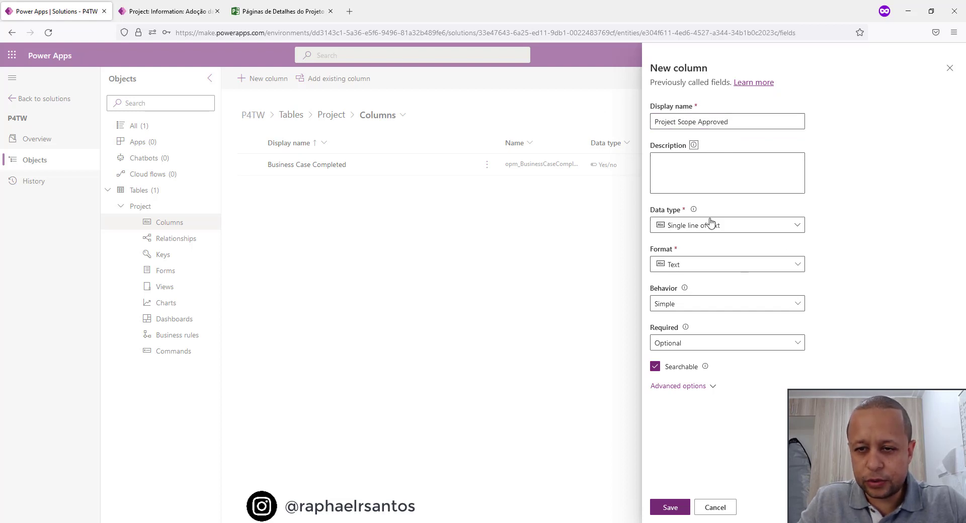
{"action": "left_click", "coordinate": [735, 229]}
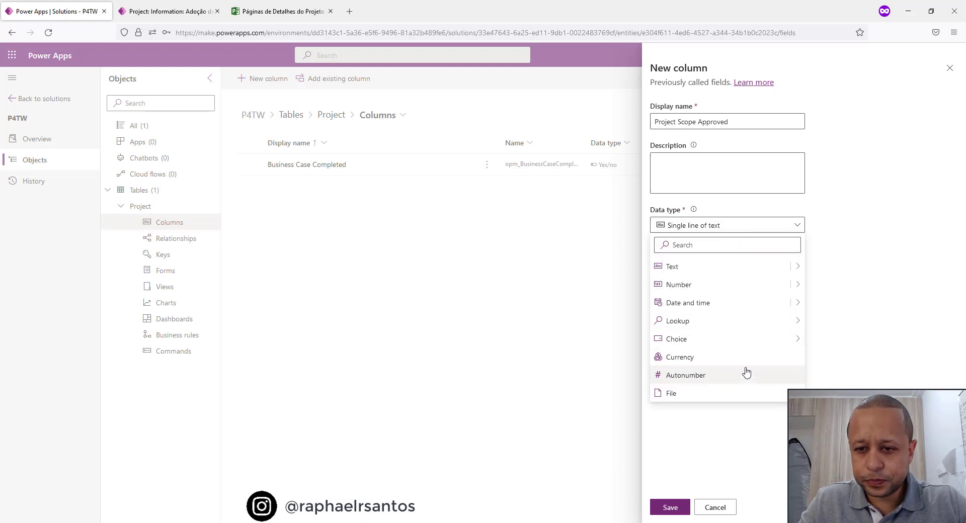
{"action": "mouse_move", "coordinate": [754, 340]}
{"action": "left_click", "coordinate": [850, 358]}
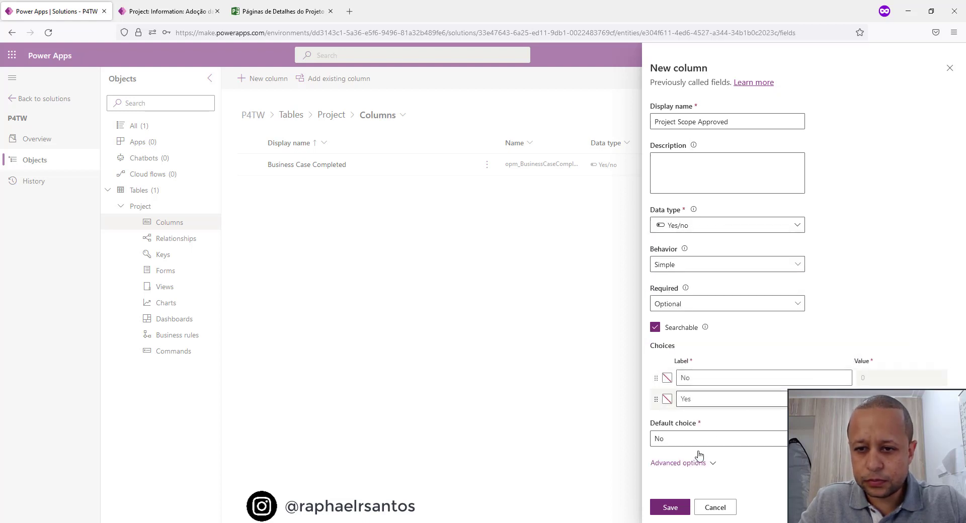
{"action": "left_click", "coordinate": [670, 508]}
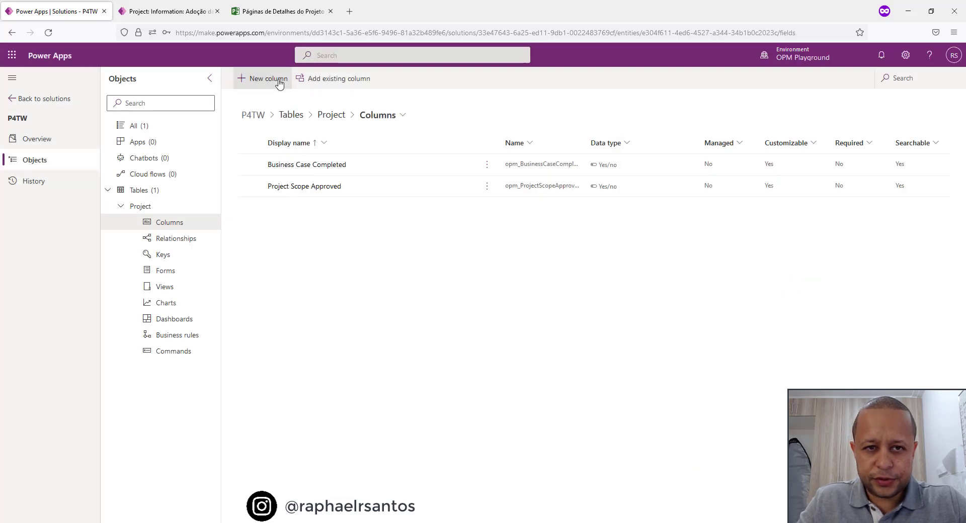
Add a Yes/no column named Risks Closed to the Project table and save it.
{"action": "left_click", "coordinate": [280, 80]}
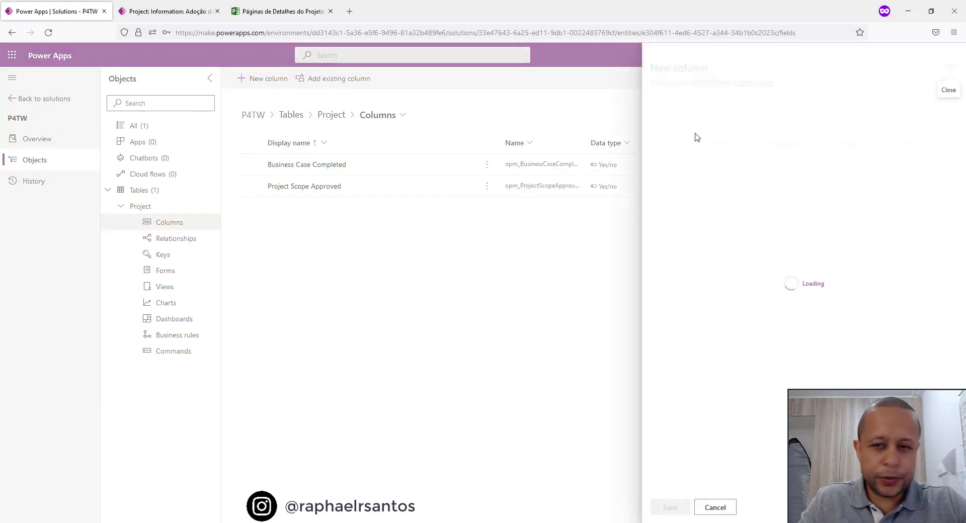
{"action": "left_click", "coordinate": [719, 125]}
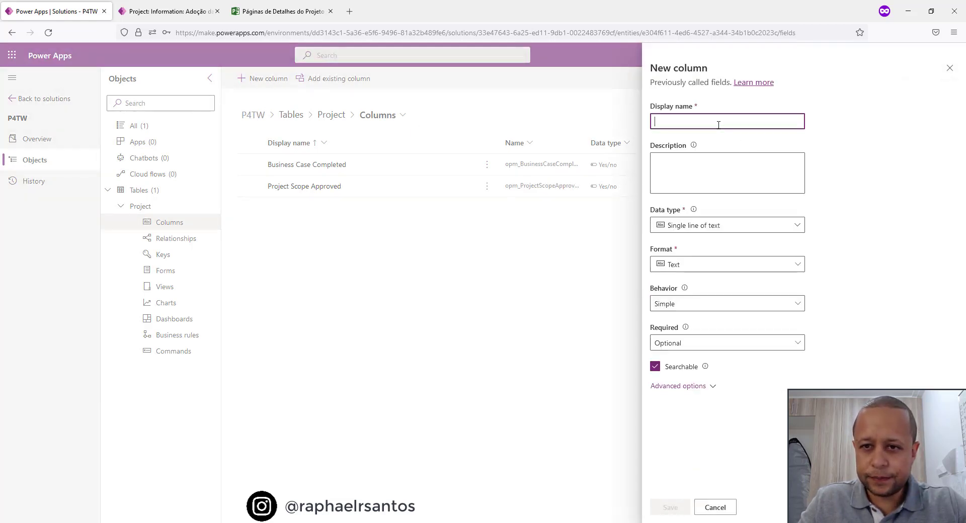
{"action": "type", "text": "Risks Clos"}
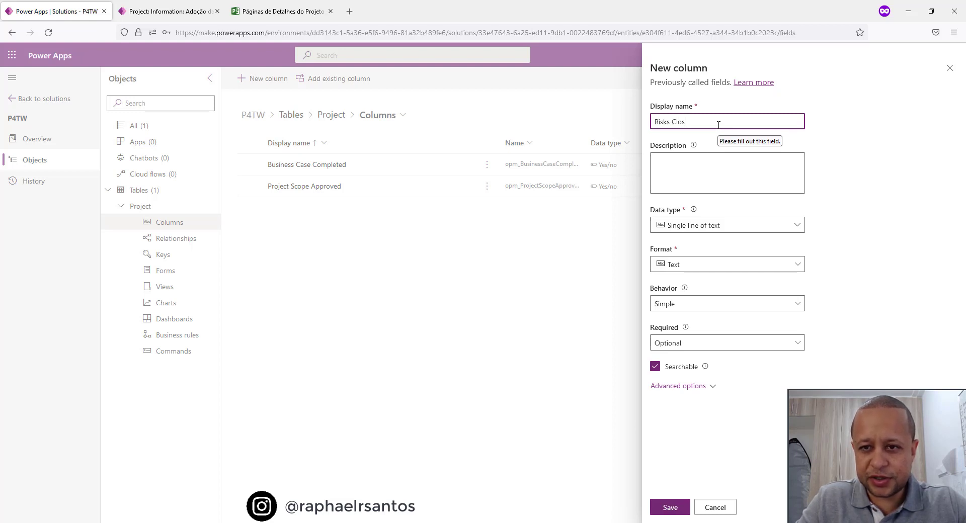
{"action": "type", "text": "ed"}
{"action": "left_click", "coordinate": [733, 229]}
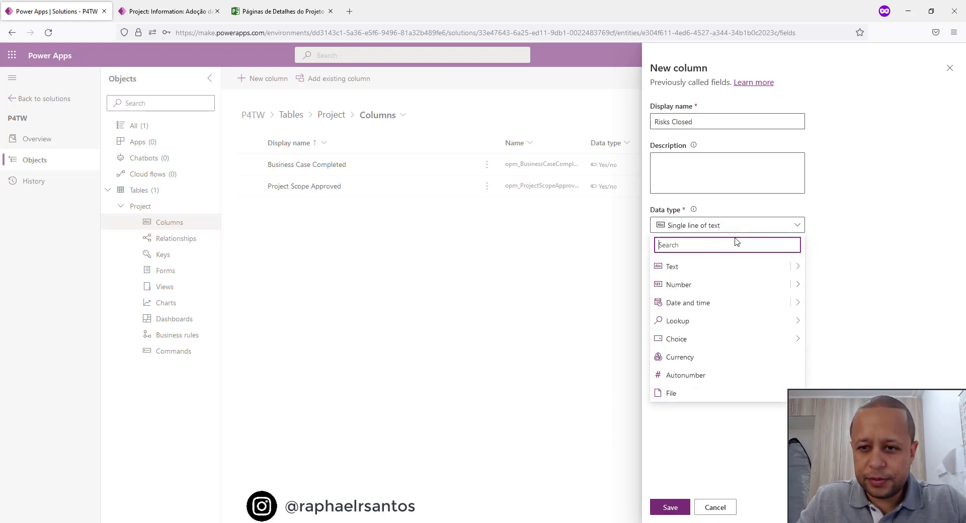
{"action": "mouse_move", "coordinate": [733, 339]}
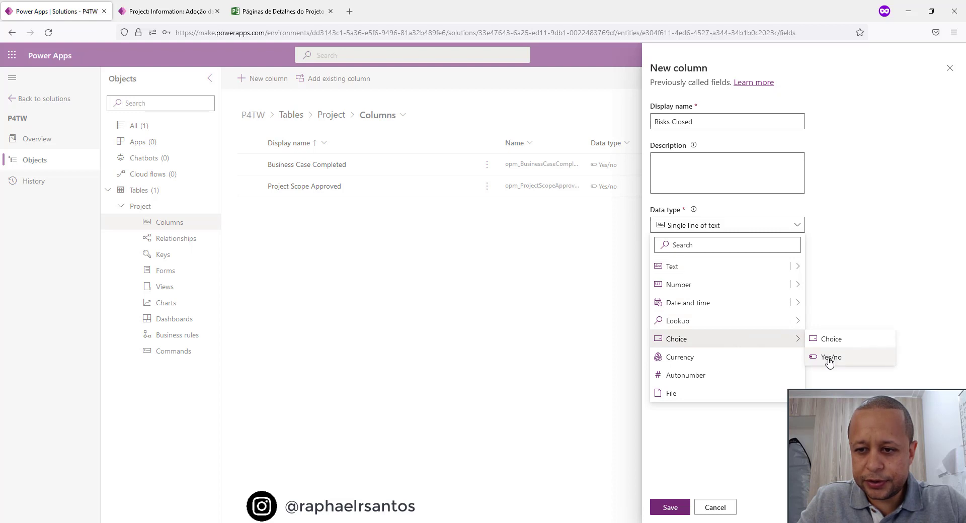
{"action": "left_click", "coordinate": [829, 358]}
{"action": "left_click", "coordinate": [670, 507]}
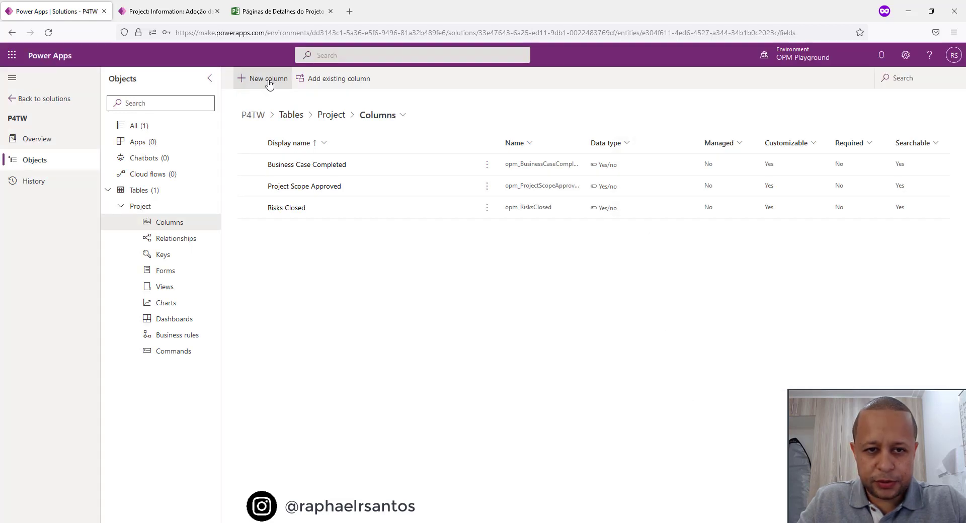
Add a Yes/no column named Official Sign Off Completed to the Project table and save it.
{"action": "left_click", "coordinate": [270, 82]}
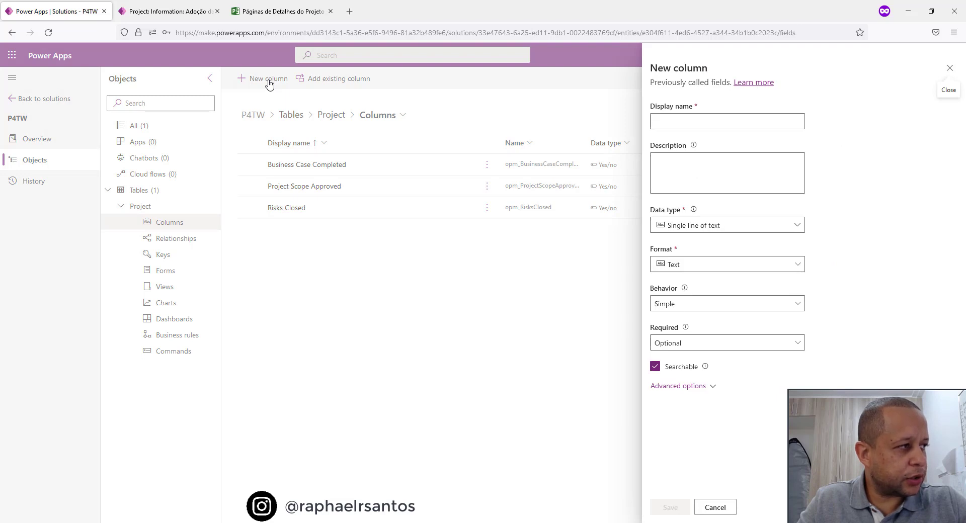
{"action": "left_click", "coordinate": [707, 117]}
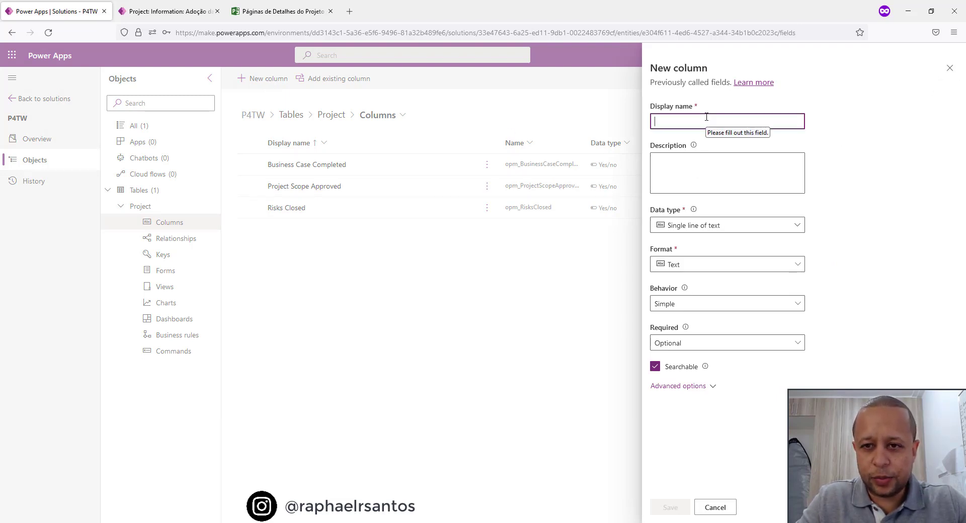
{"action": "type", "text": "Offi"}
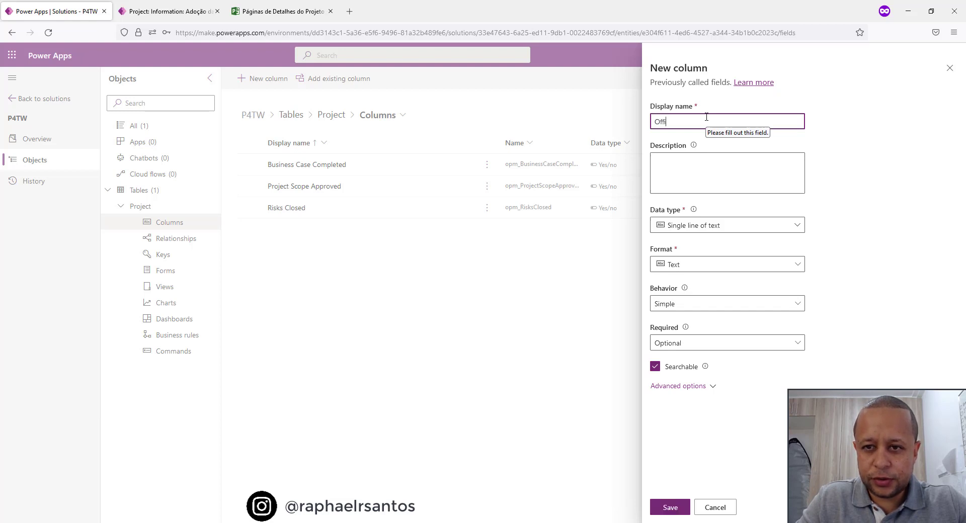
{"action": "type", "text": "cial Sign"}
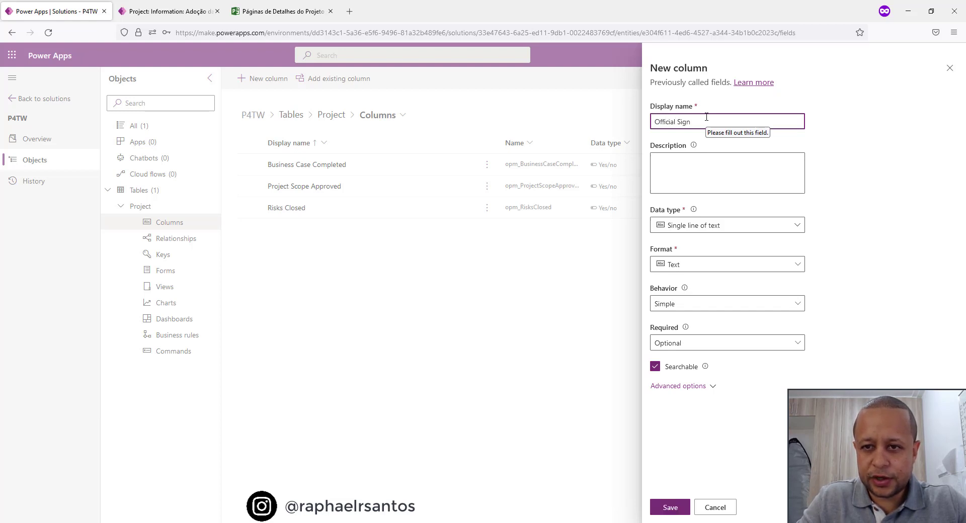
{"action": "type", "text": " Off Completed"}
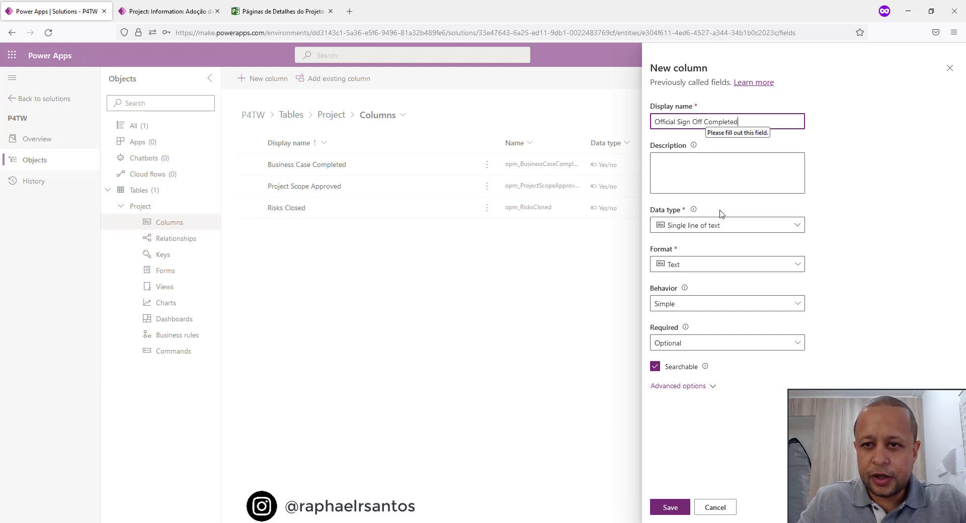
{"action": "key", "text": "Tab"}
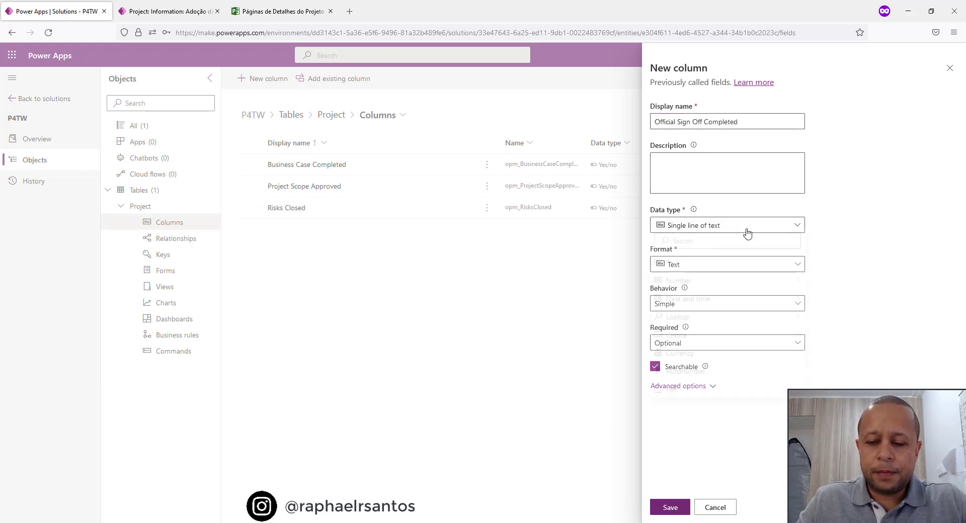
{"action": "left_click", "coordinate": [747, 231]}
{"action": "mouse_move", "coordinate": [748, 348]}
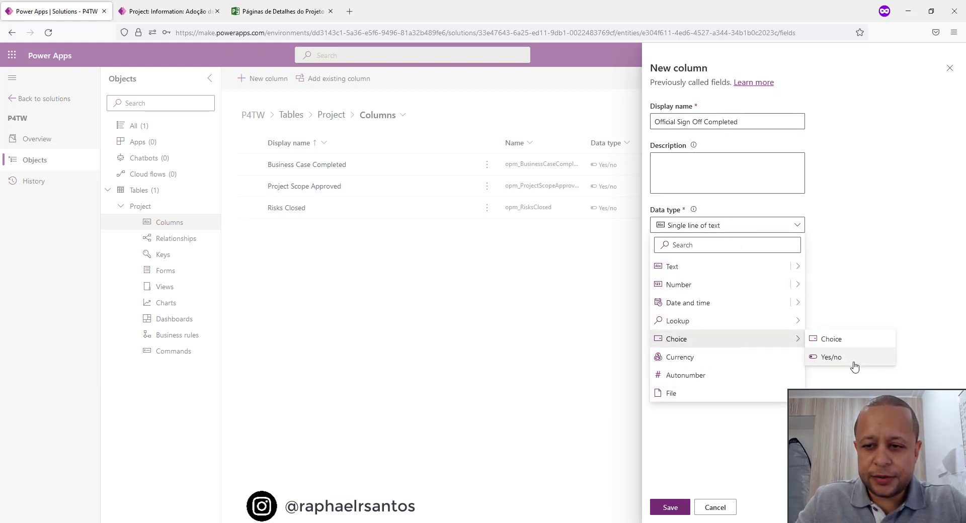
{"action": "left_click", "coordinate": [842, 362]}
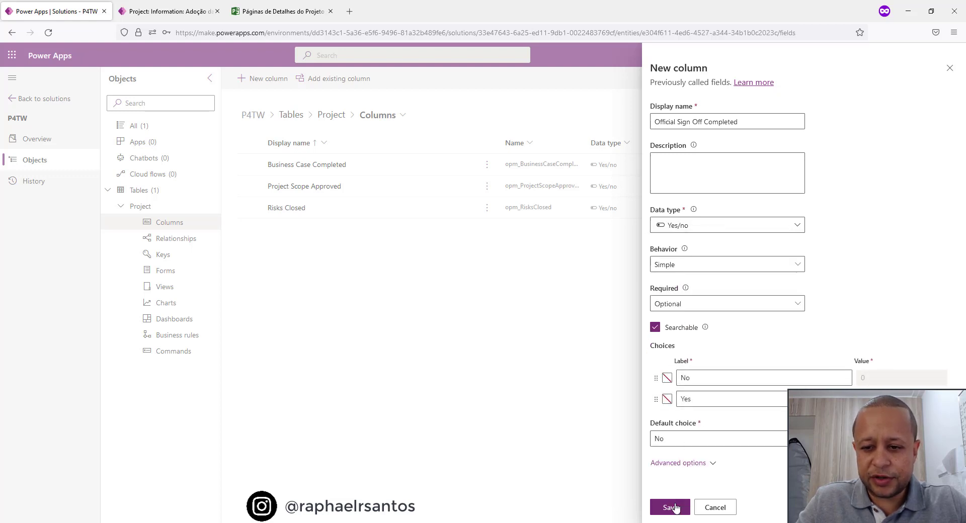
{"action": "left_click", "coordinate": [674, 508]}
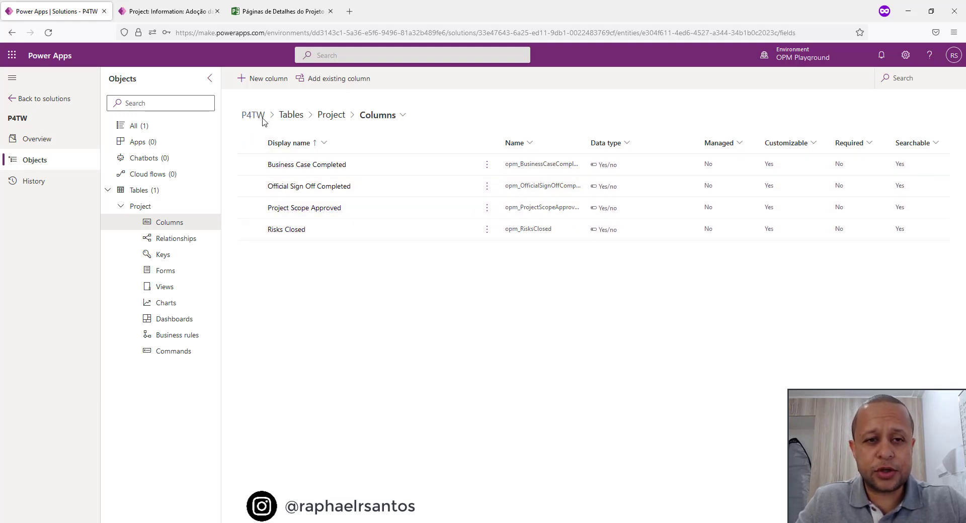
Start a new business process flow in the P4TW solution and name it Project Lifecycle.
{"action": "left_click", "coordinate": [148, 174]}
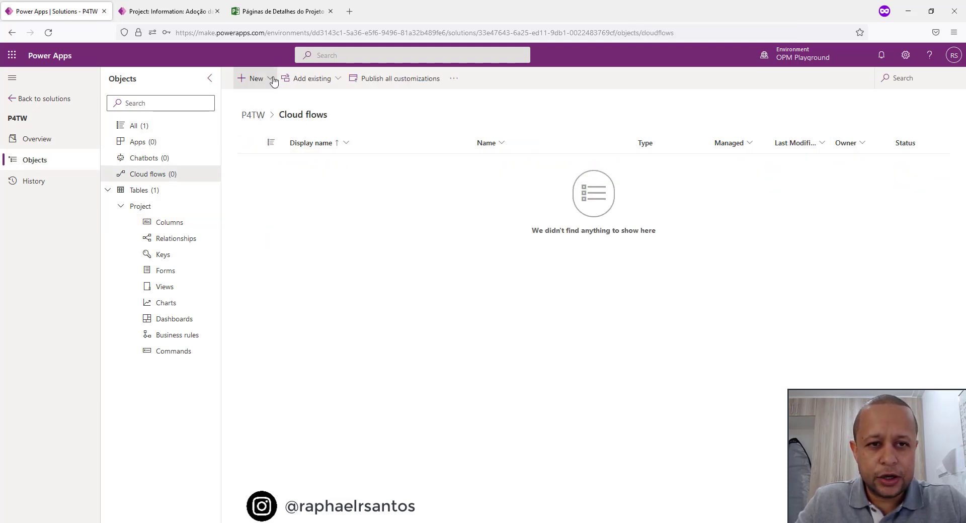
{"action": "left_click", "coordinate": [273, 81]}
{"action": "mouse_move", "coordinate": [287, 154]}
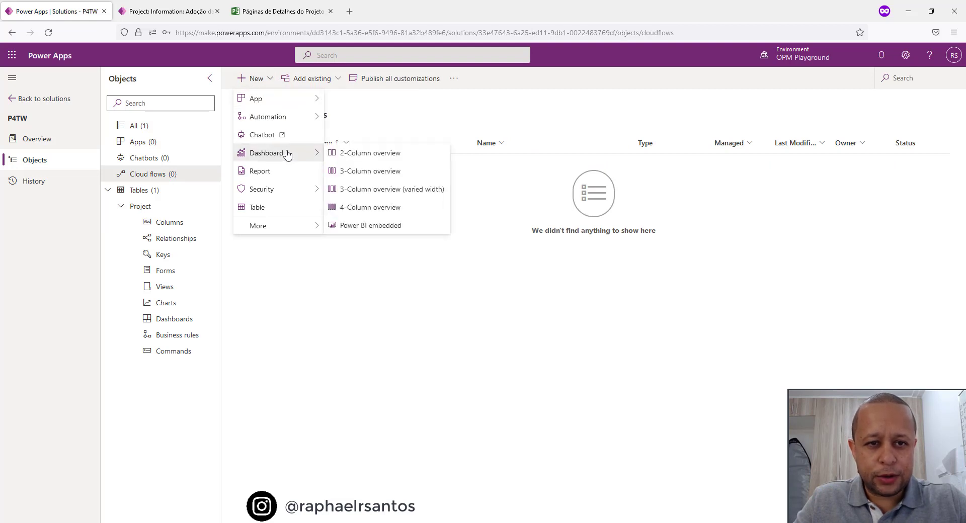
{"action": "mouse_move", "coordinate": [295, 121]}
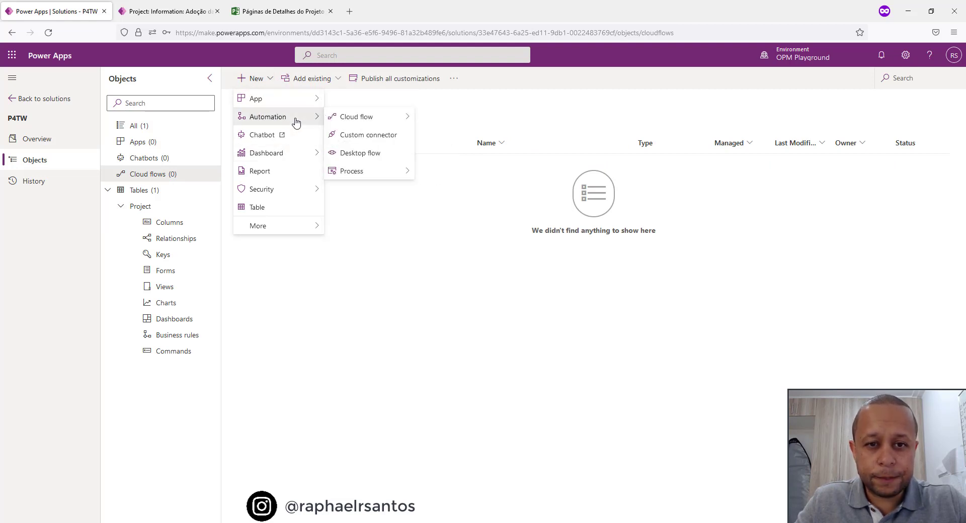
{"action": "mouse_move", "coordinate": [364, 174]}
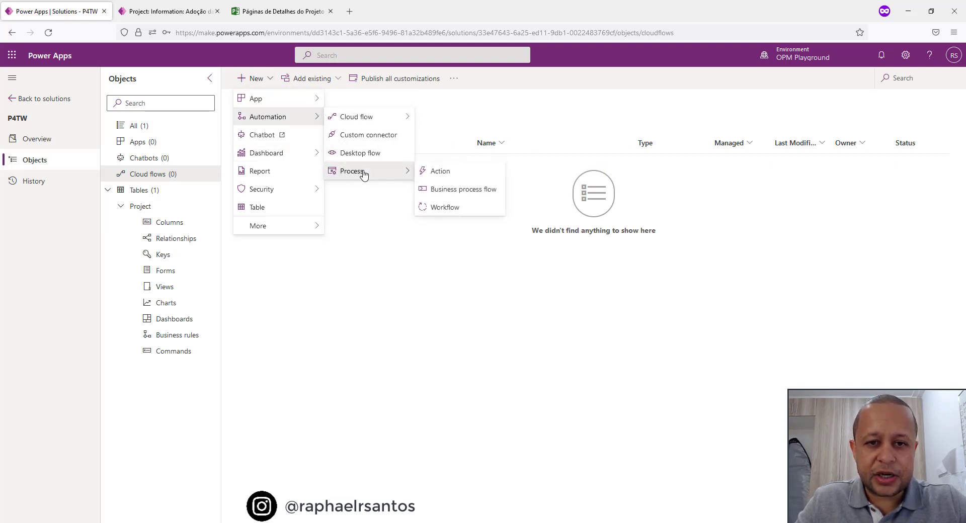
{"action": "left_click", "coordinate": [459, 196]}
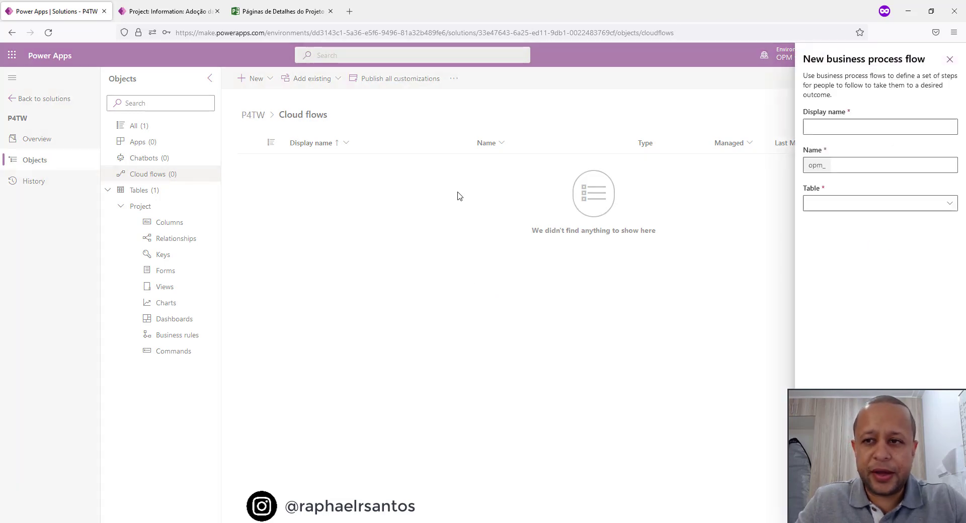
{"action": "left_click", "coordinate": [841, 128]}
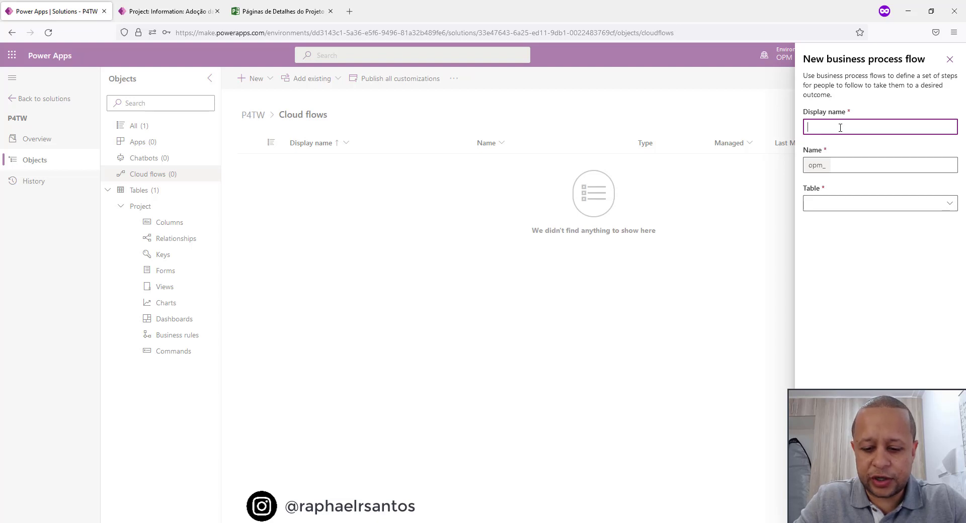
{"action": "type", "text": "Project"}
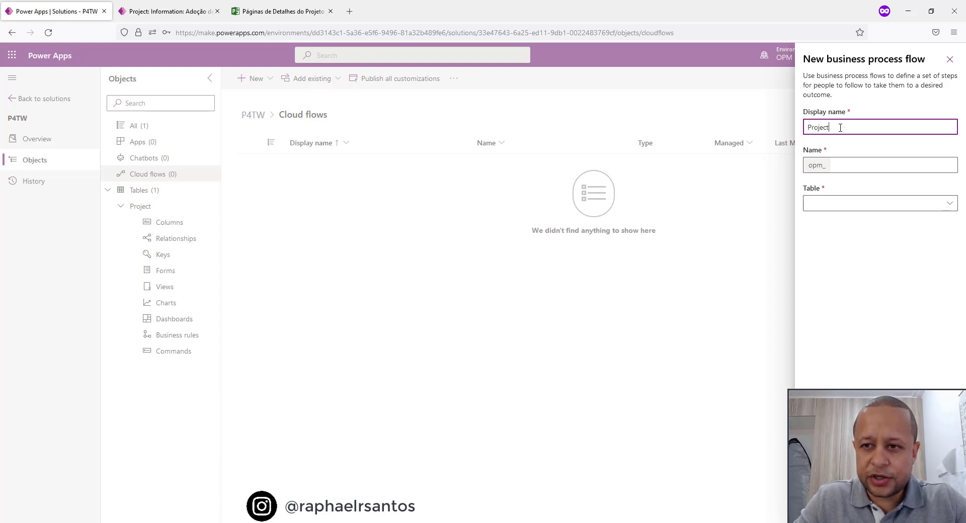
{"action": "type", "text": " Lifecy"}
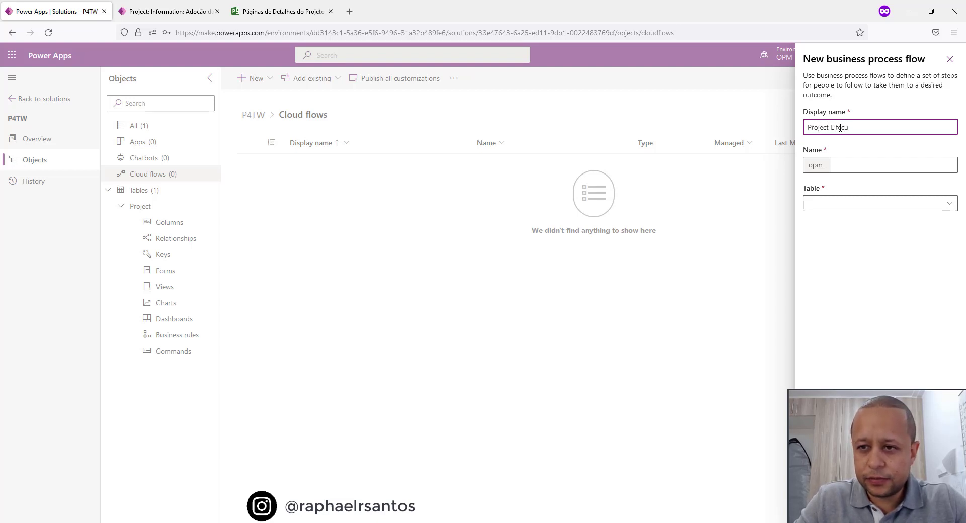
{"action": "type", "text": "cle"}
{"action": "key", "text": "Tab"}
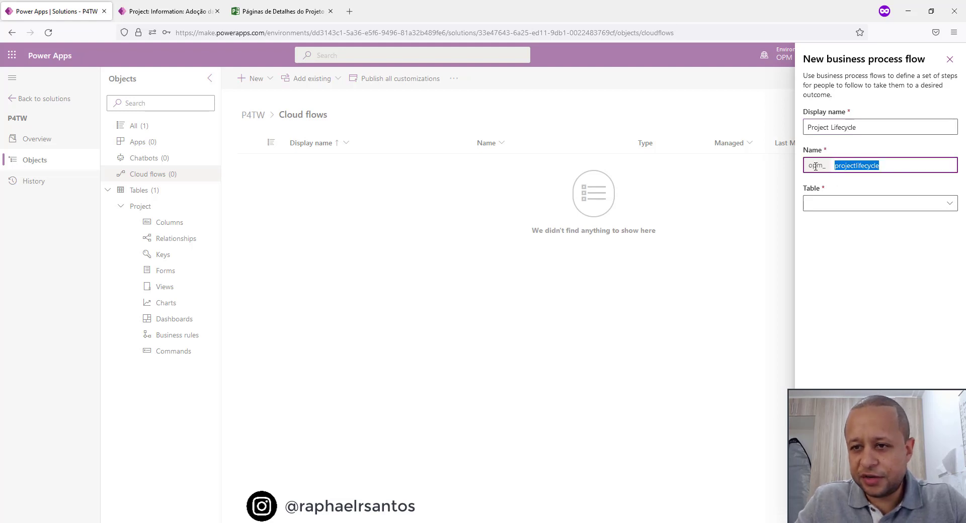
Base the new business process flow on the Project table and create it.
{"action": "left_click", "coordinate": [850, 215]}
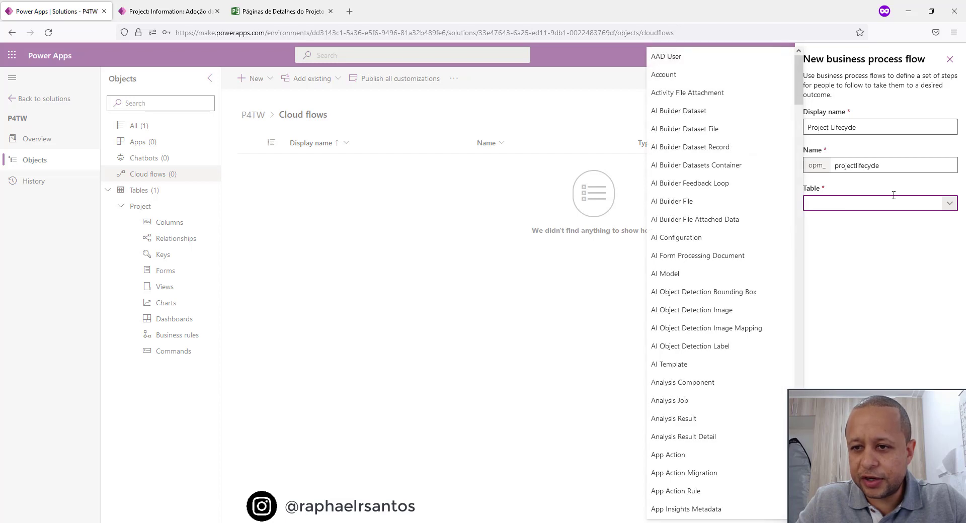
{"action": "type", "text": "Pro"}
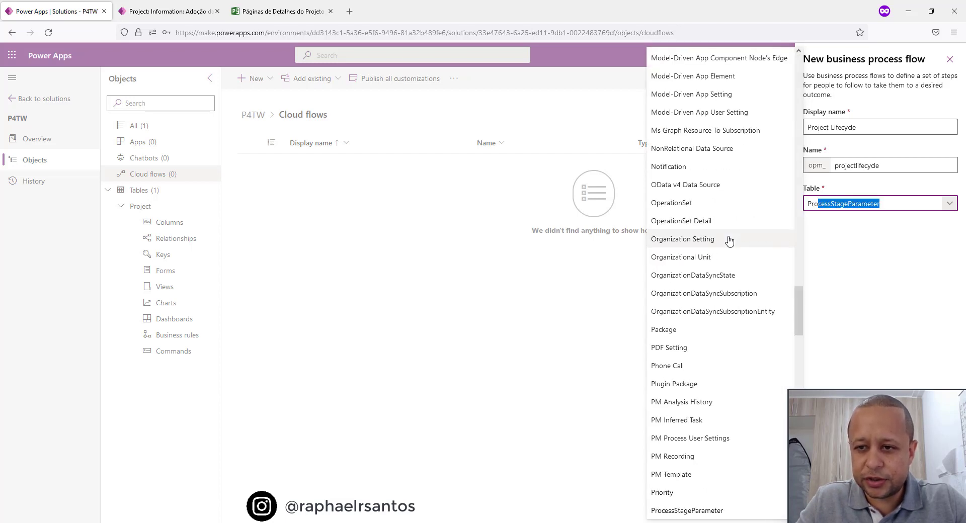
{"action": "type", "text": "ject"}
{"action": "left_click", "coordinate": [891, 349]}
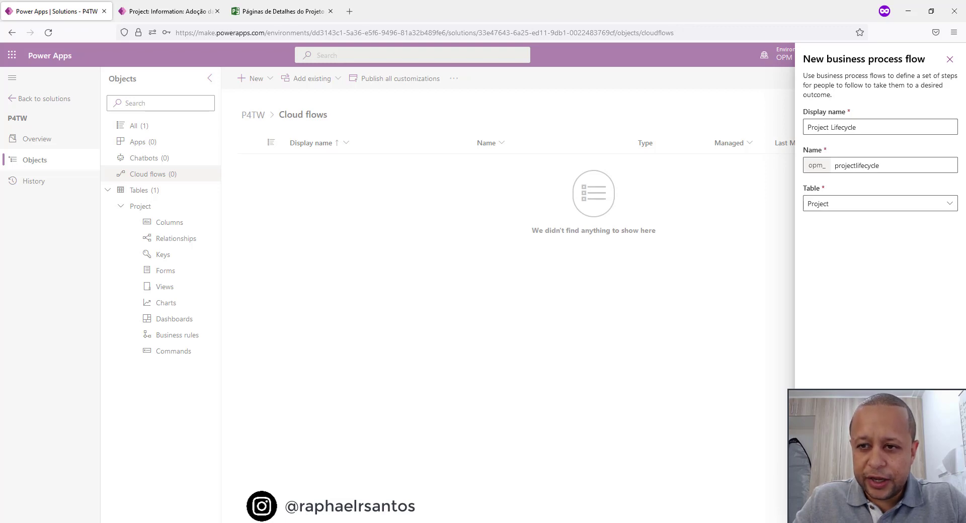
{"action": "left_click", "coordinate": [824, 507]}
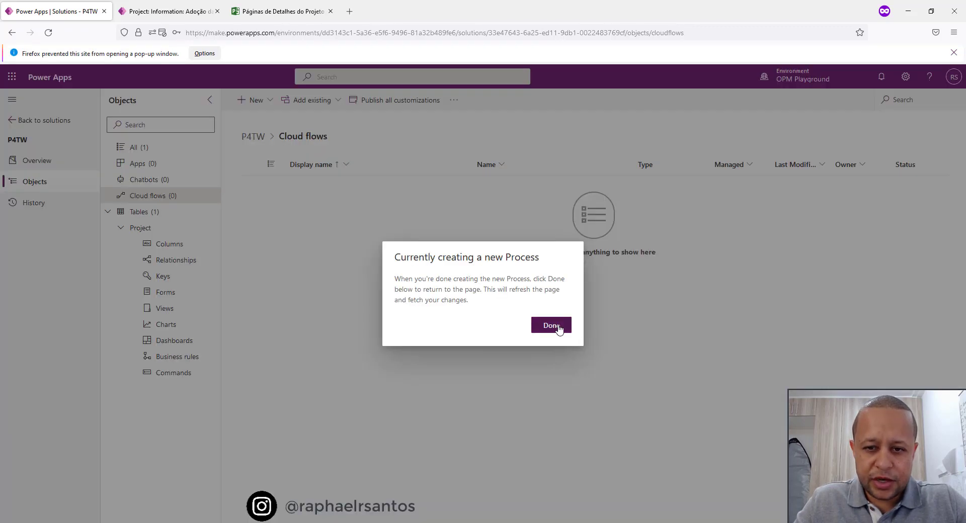
{"action": "left_click", "coordinate": [558, 326]}
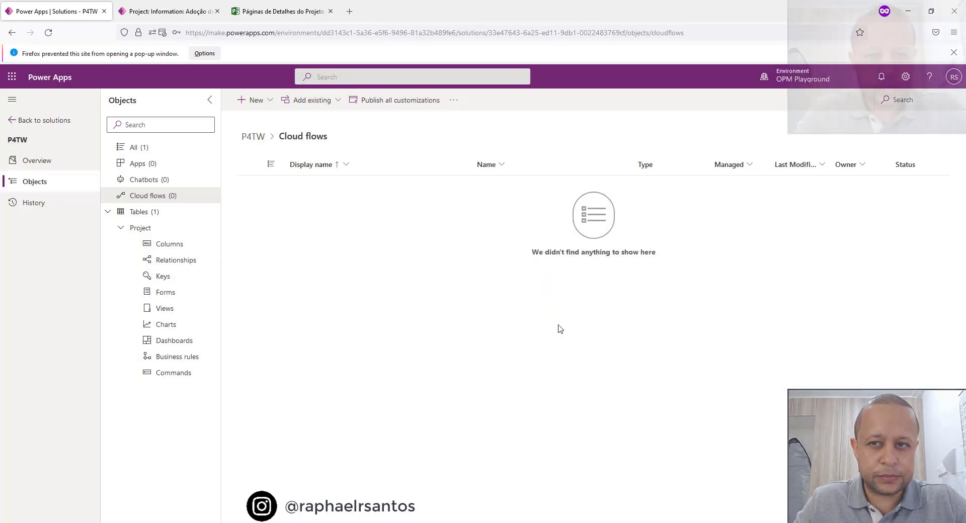
Open the Project Lifecycle process in the process designer and expand its process details.
{"action": "left_click", "coordinate": [249, 165]}
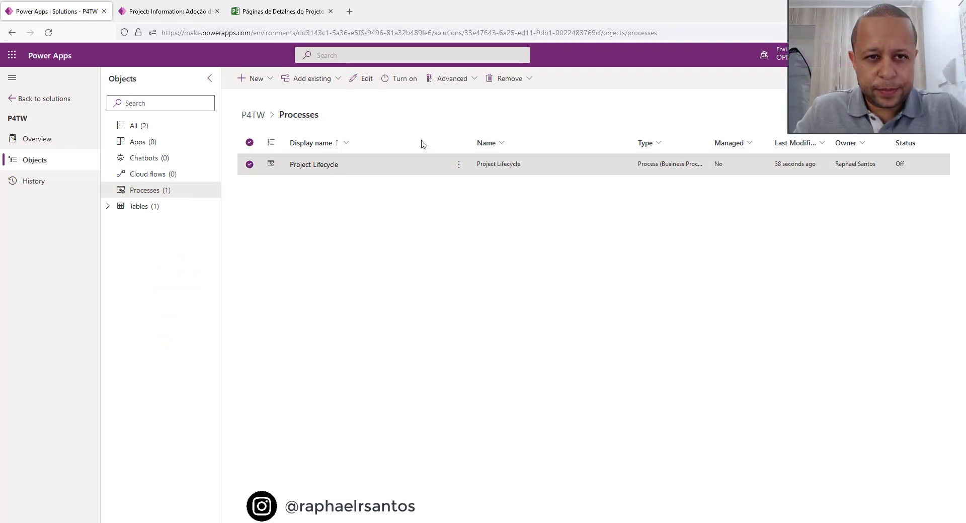
{"action": "left_click", "coordinate": [363, 81]}
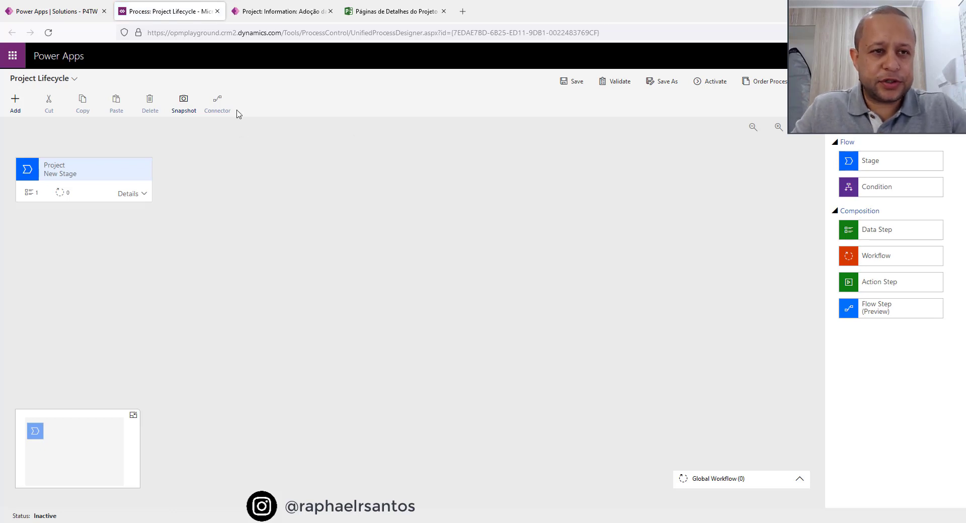
{"action": "left_click", "coordinate": [74, 79]}
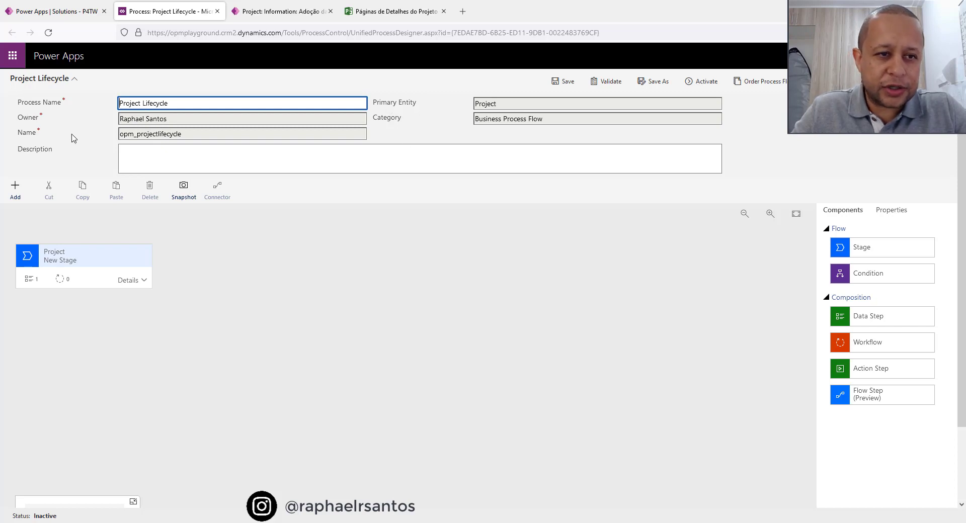
{"action": "left_click", "coordinate": [158, 156]}
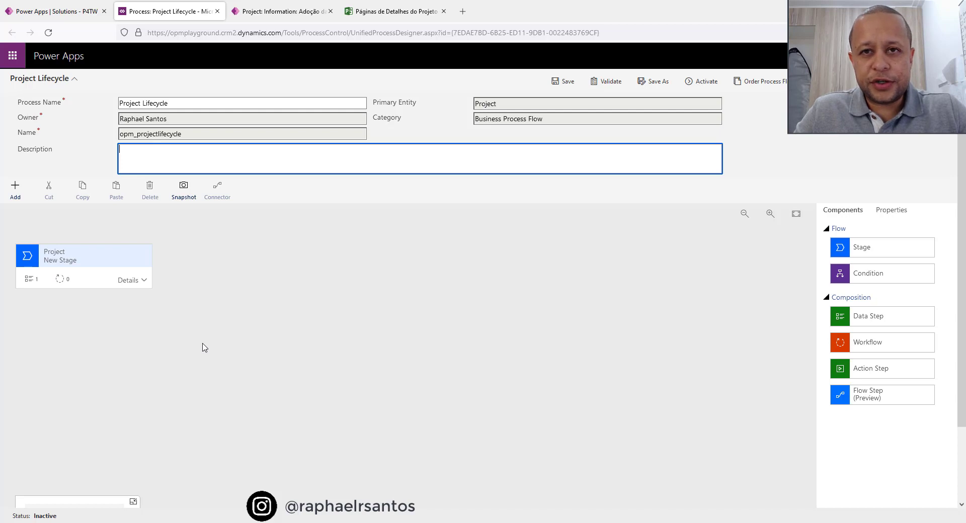
Examine the first stage's properties and the components available for the process flow.
{"action": "left_click", "coordinate": [91, 261]}
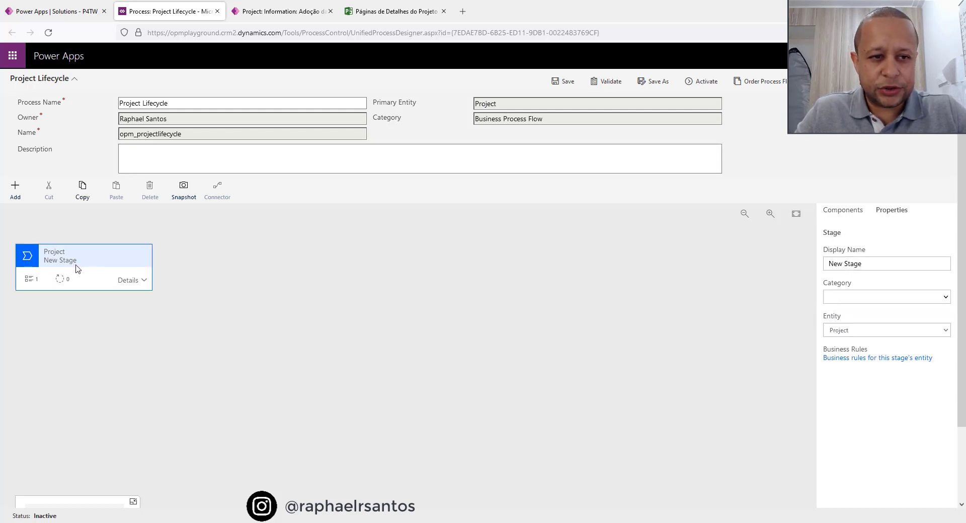
{"action": "left_click", "coordinate": [260, 276]}
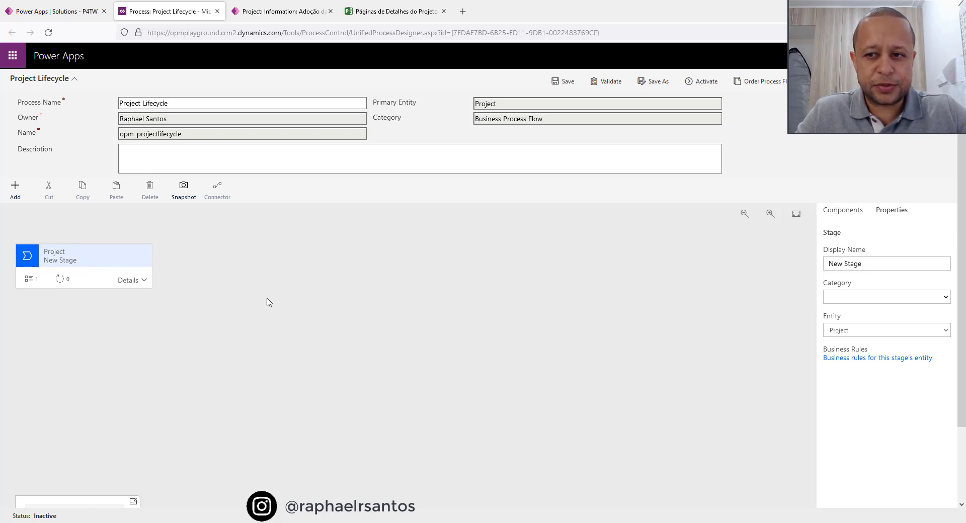
{"action": "left_click", "coordinate": [844, 215]}
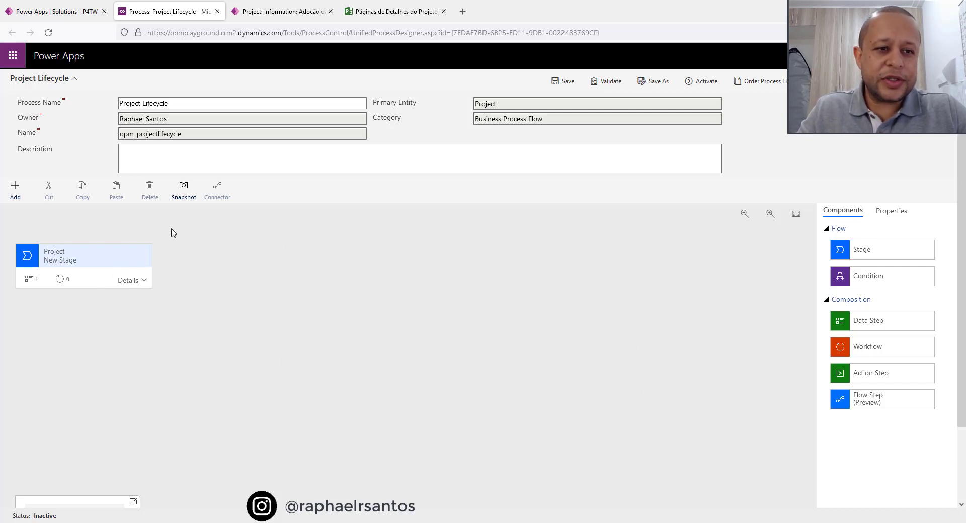
{"action": "left_click", "coordinate": [79, 269]}
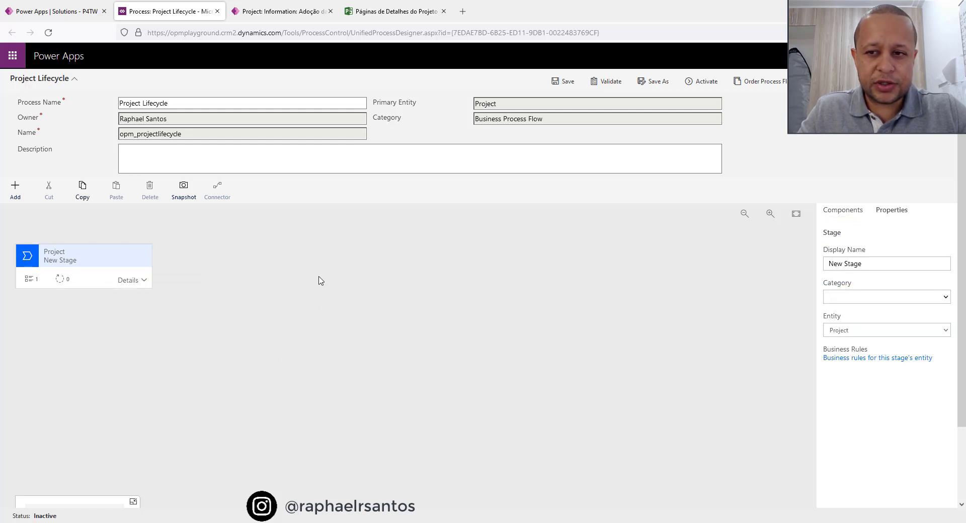
Add three more stages in sequence after the existing first stage of the Project Lifecycle flow.
{"action": "left_click", "coordinate": [845, 211]}
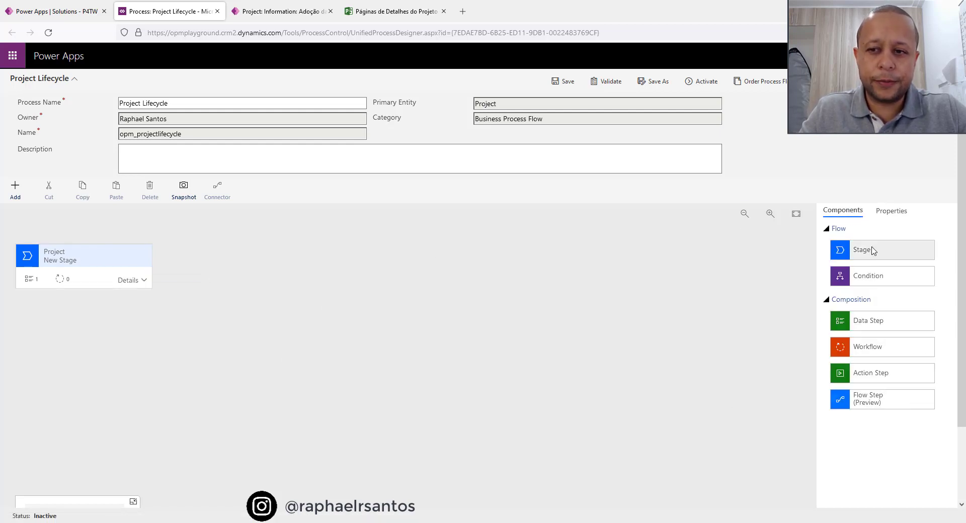
{"action": "left_click_drag", "start_coordinate": [856, 250], "coordinate": [187, 282]}
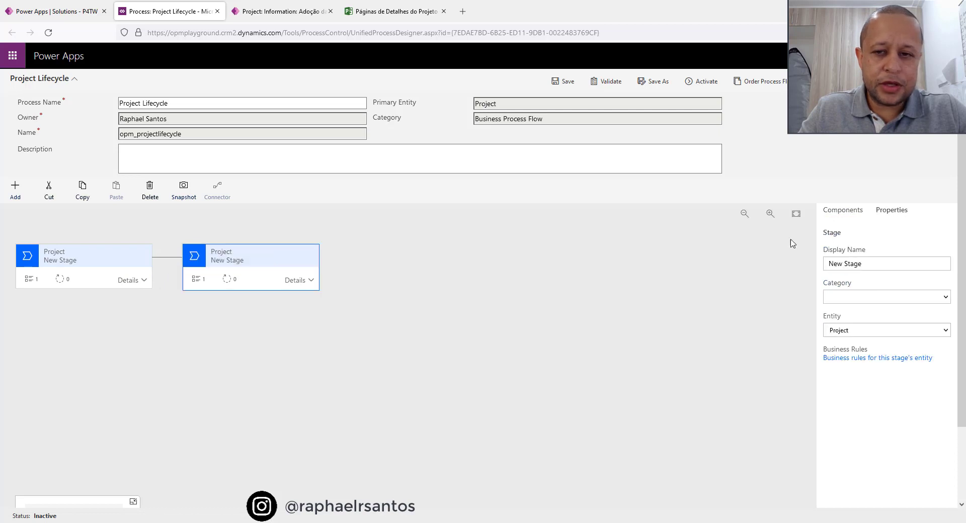
{"action": "left_click", "coordinate": [845, 211]}
{"action": "left_click_drag", "start_coordinate": [855, 250], "coordinate": [337, 280]}
{"action": "left_click", "coordinate": [851, 211]}
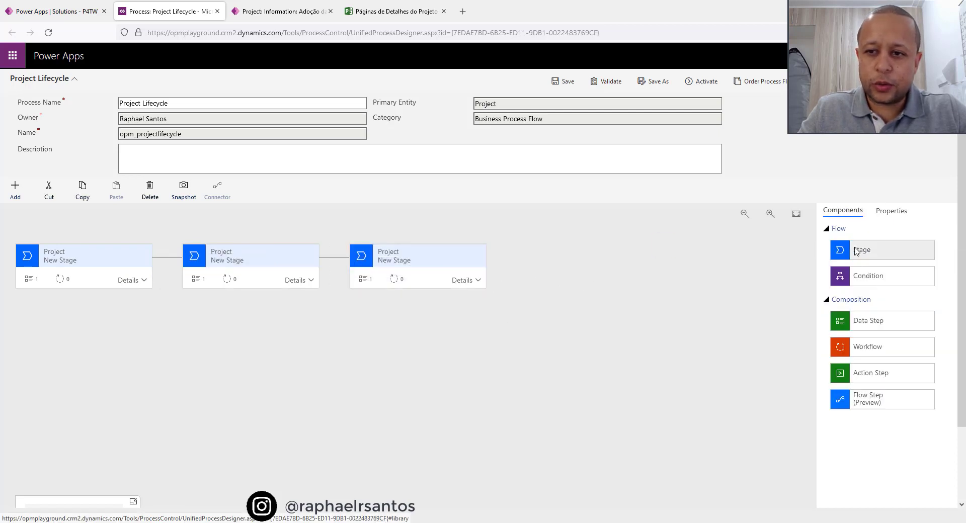
{"action": "left_click_drag", "start_coordinate": [856, 251], "coordinate": [505, 297]}
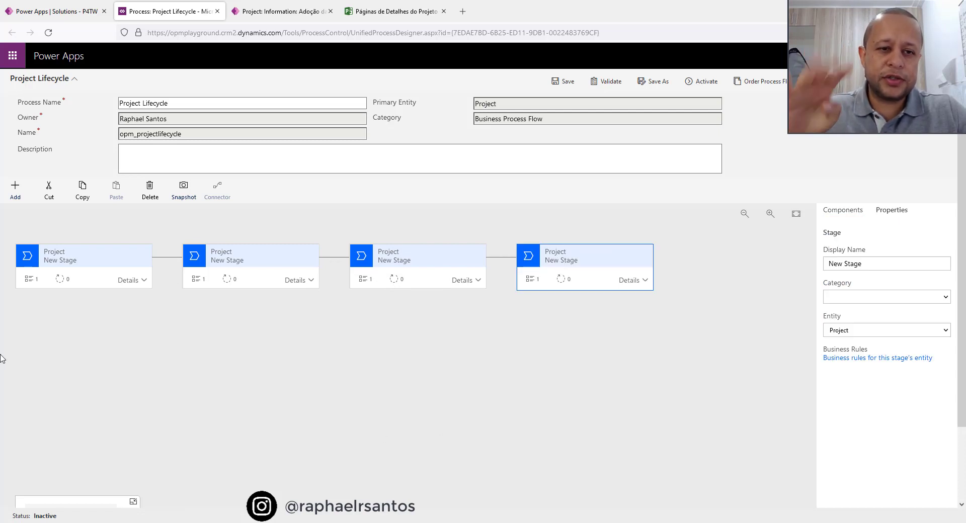
Try to name the first stage Initiation and assign it the Propose category.
{"action": "left_click", "coordinate": [92, 260]}
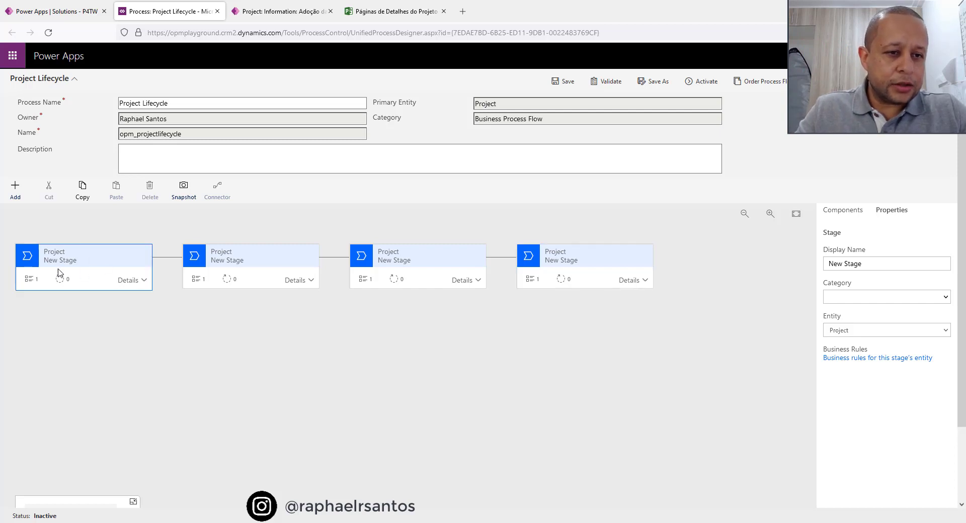
{"action": "left_click", "coordinate": [144, 280]}
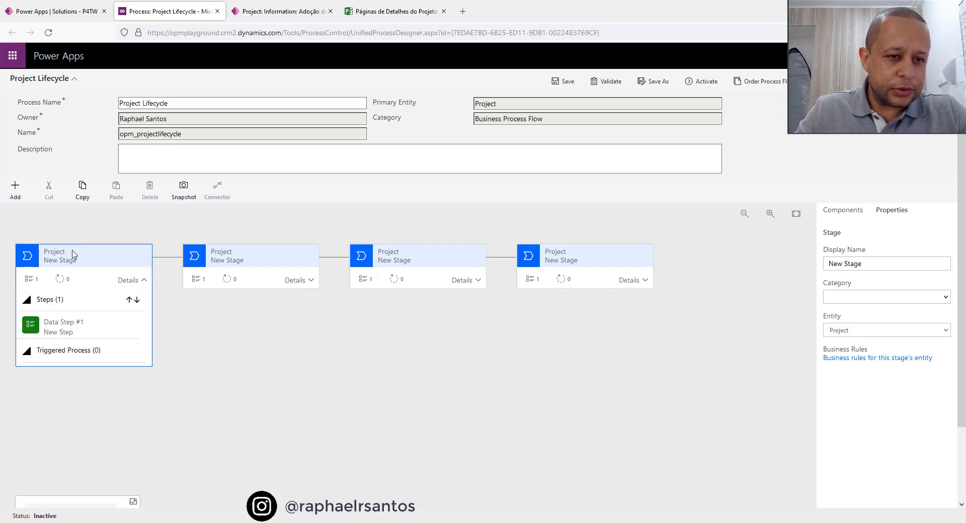
{"action": "left_click_drag", "start_coordinate": [891, 268], "coordinate": [800, 265]}
{"action": "type", "text": "Initiation"}
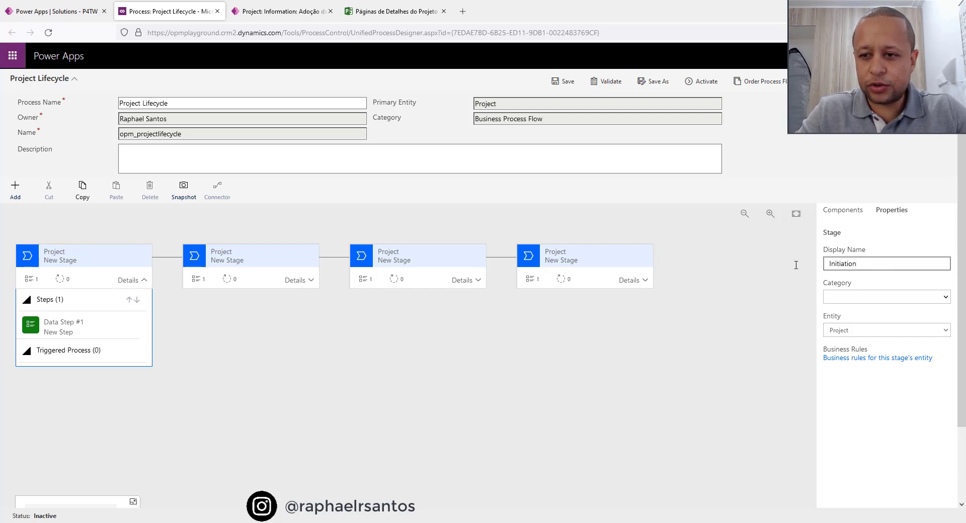
{"action": "key", "text": "Tab"}
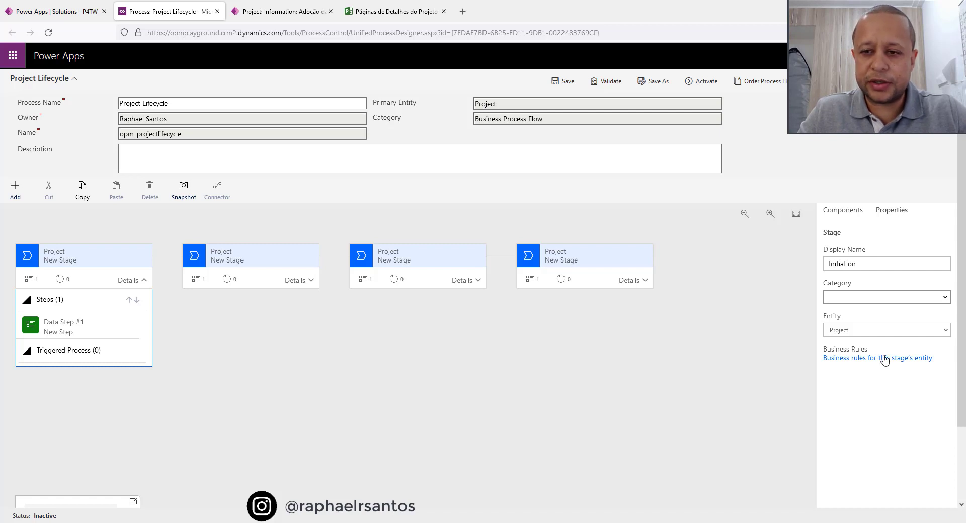
{"action": "left_click", "coordinate": [853, 299]}
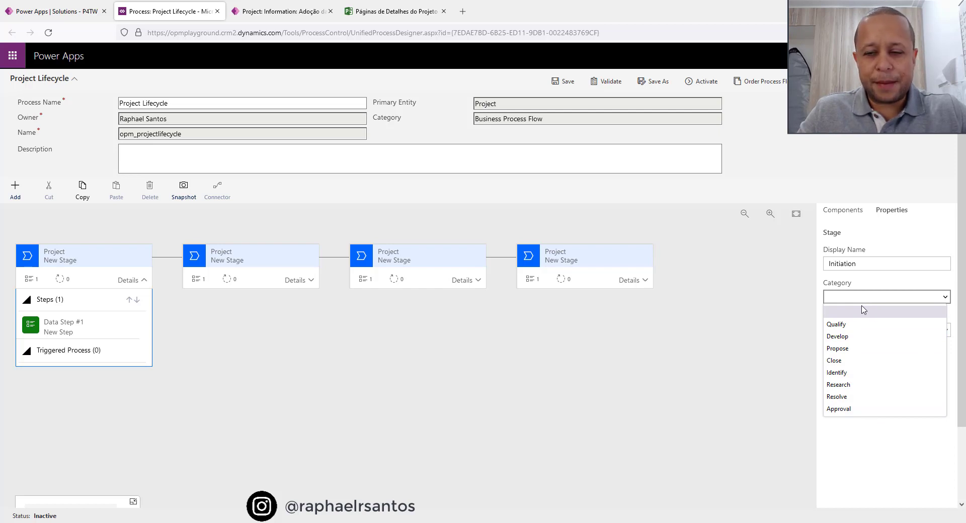
{"action": "left_click", "coordinate": [853, 355]}
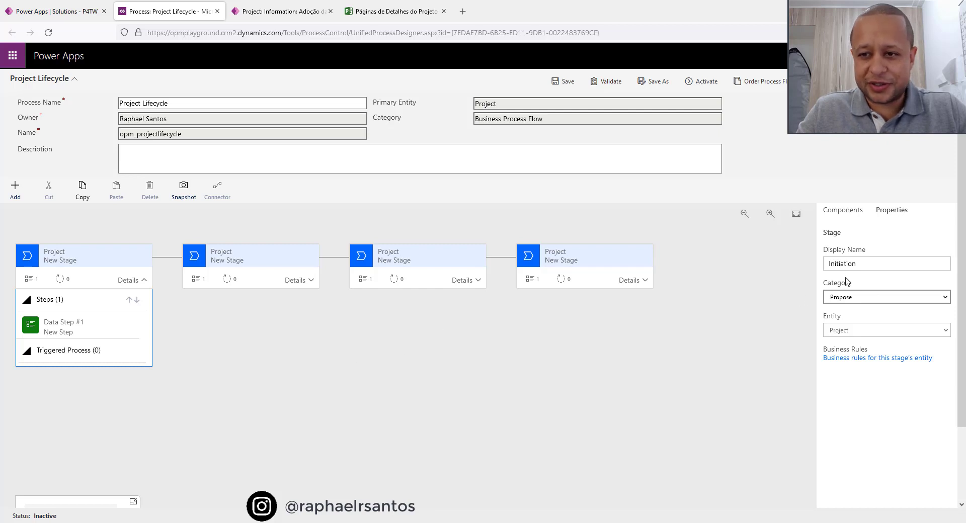
Try to set the first stage's data step to "Business Case Completed?" with the required Business Case Completed field, and save the process.
{"action": "left_click", "coordinate": [76, 329]}
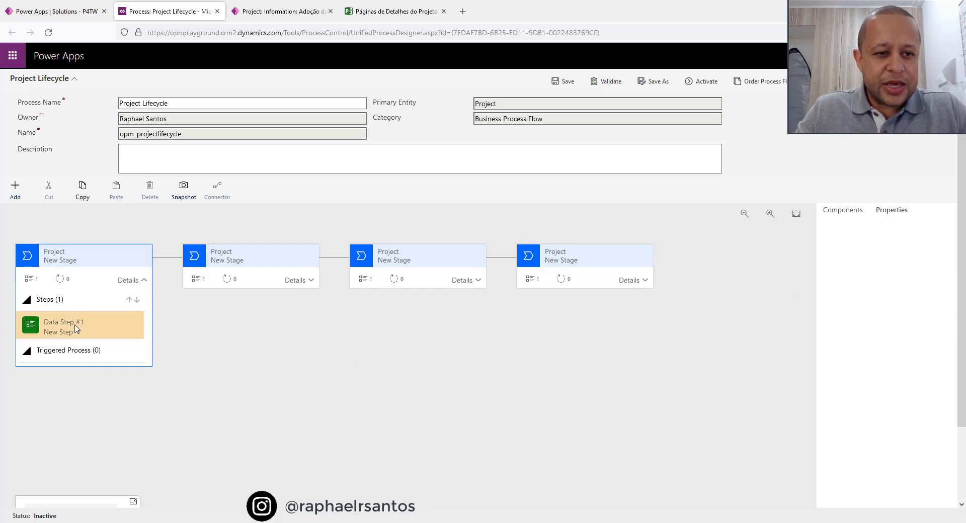
{"action": "left_click_drag", "start_coordinate": [872, 264], "coordinate": [811, 266]}
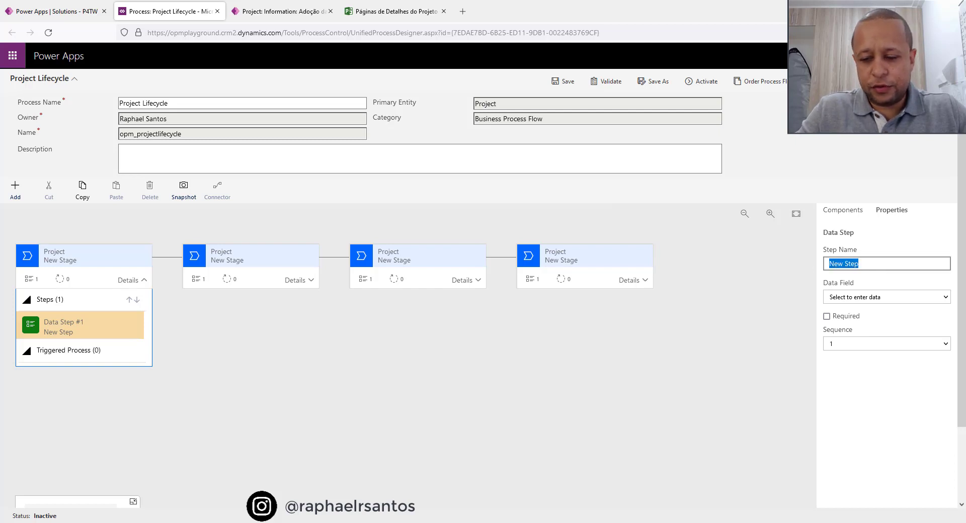
{"action": "type", "text": "Business Cas"}
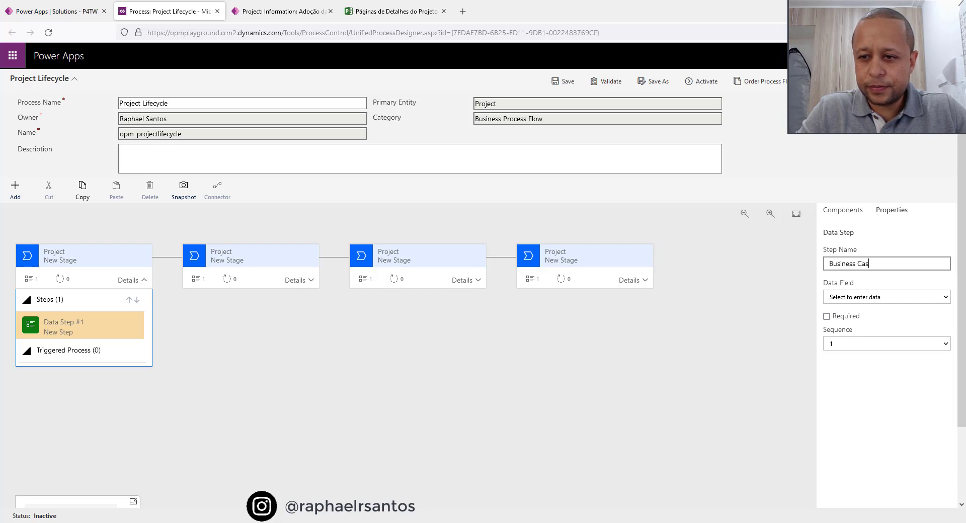
{"action": "type", "text": "e Completed?"}
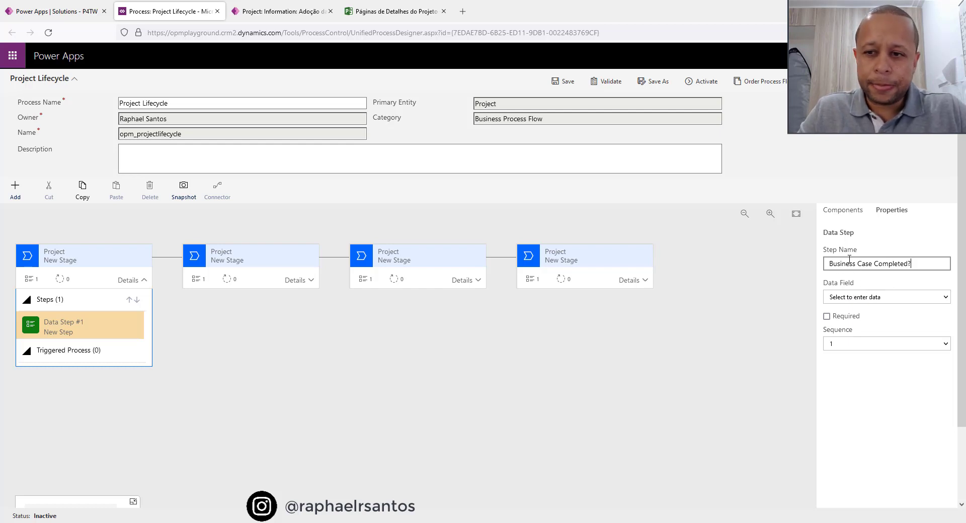
{"action": "left_click", "coordinate": [878, 298]}
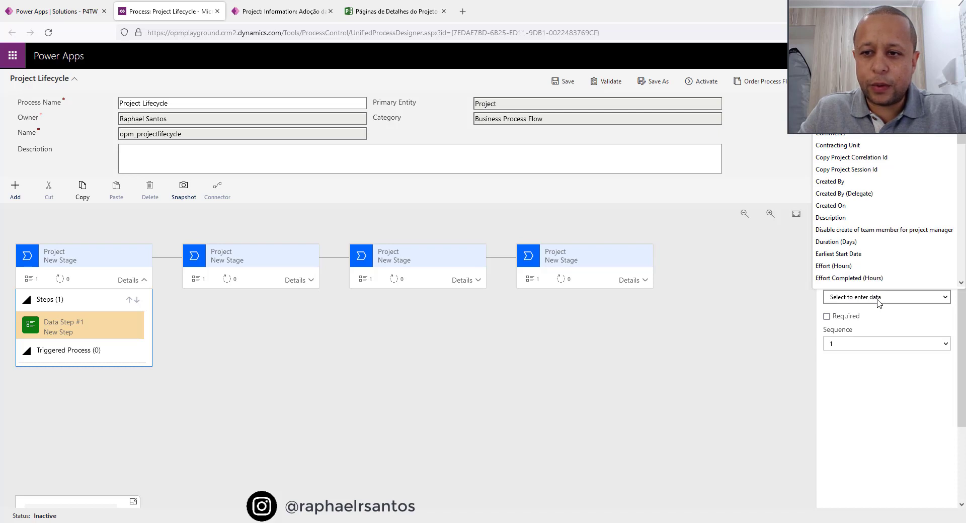
{"action": "scroll", "coordinate": [884, 242], "scroll_direction": "down", "scroll_amount": 1}
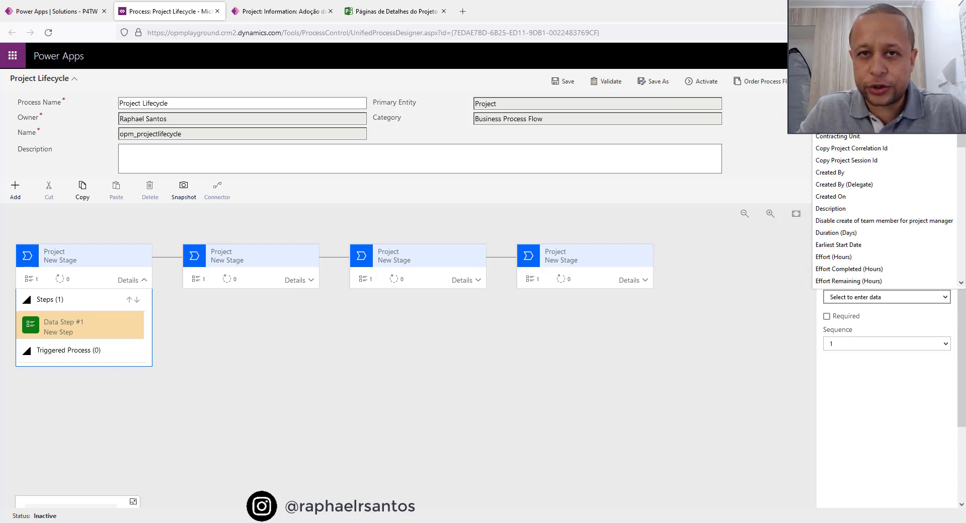
{"action": "left_click", "coordinate": [856, 100]}
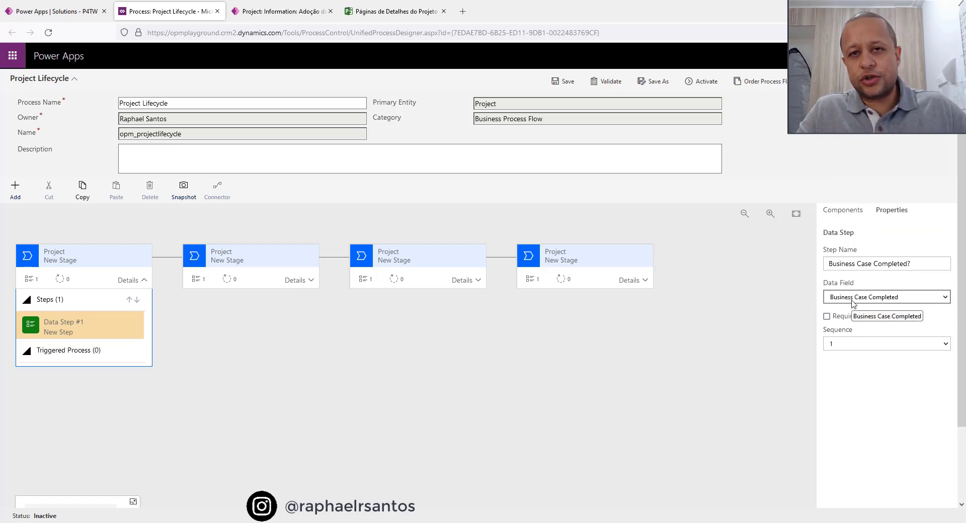
{"action": "left_click", "coordinate": [826, 317]}
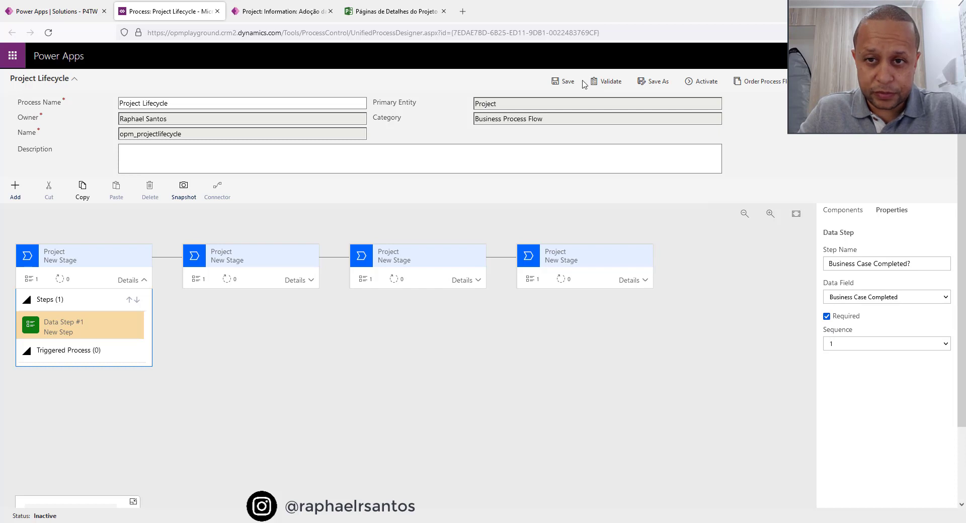
{"action": "left_click", "coordinate": [567, 82]}
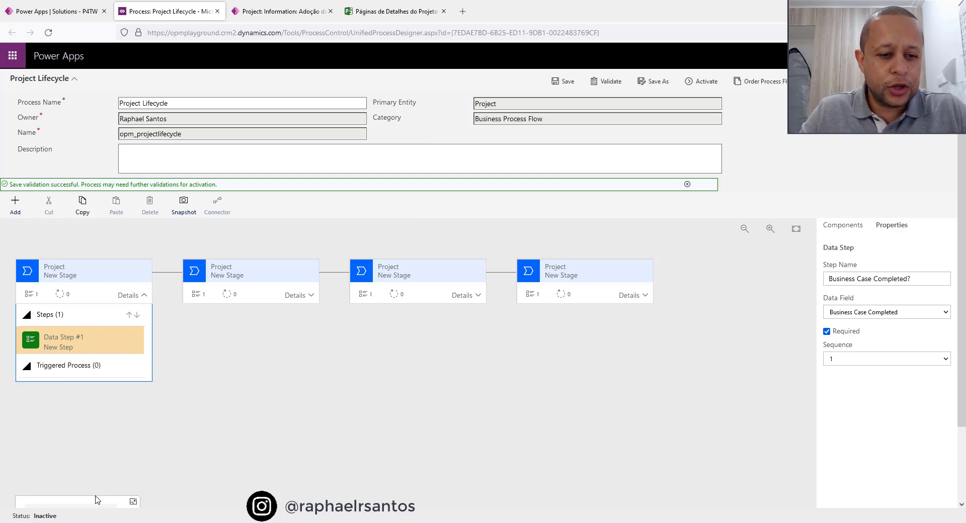
{"action": "left_click", "coordinate": [103, 443]}
{"action": "left_click", "coordinate": [134, 501]}
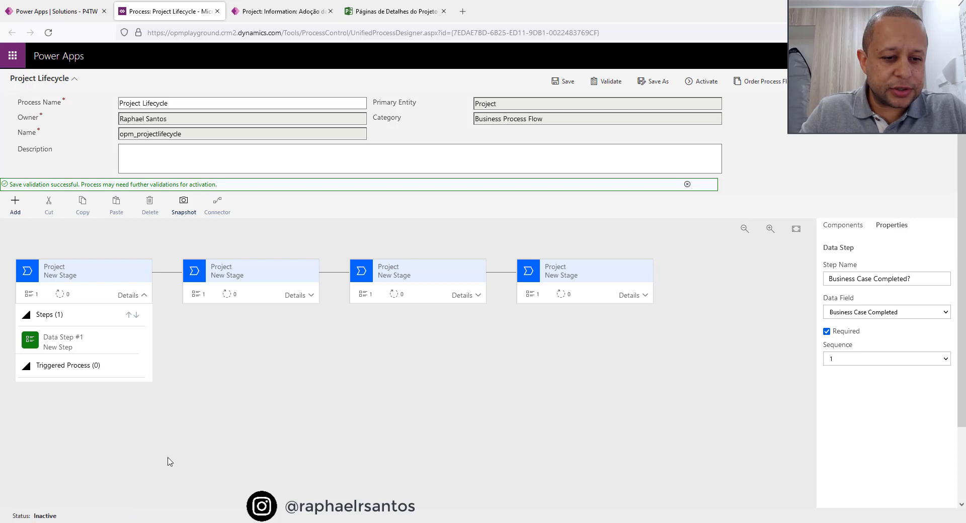
{"action": "scroll", "coordinate": [170, 461], "scroll_direction": "down", "scroll_amount": 2}
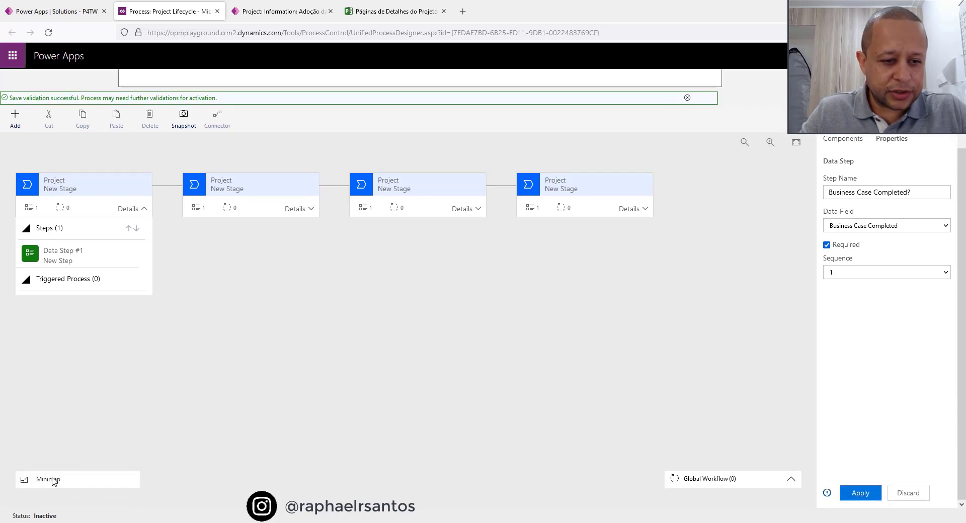
{"action": "left_click", "coordinate": [24, 481]}
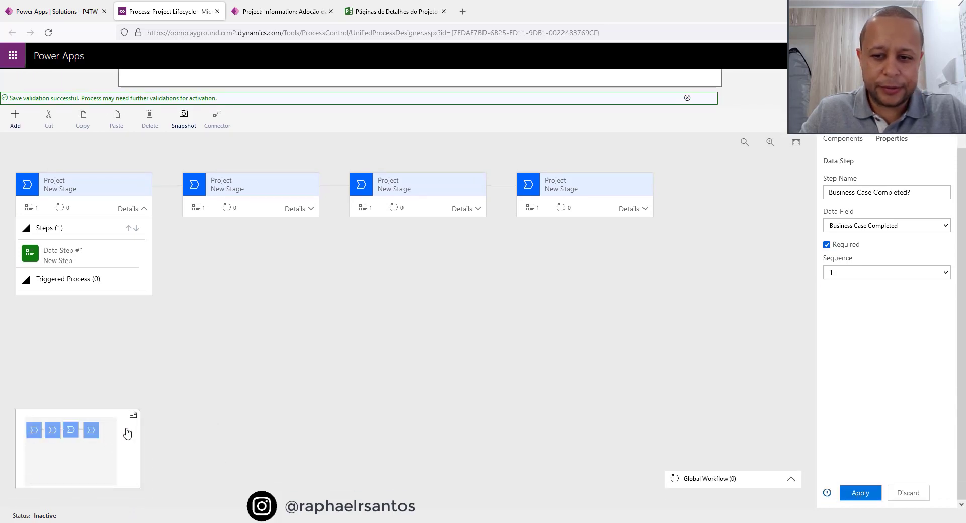
Name the first stage Initiation, set its category to Propose, and apply the stage properties.
{"action": "left_click", "coordinate": [94, 190]}
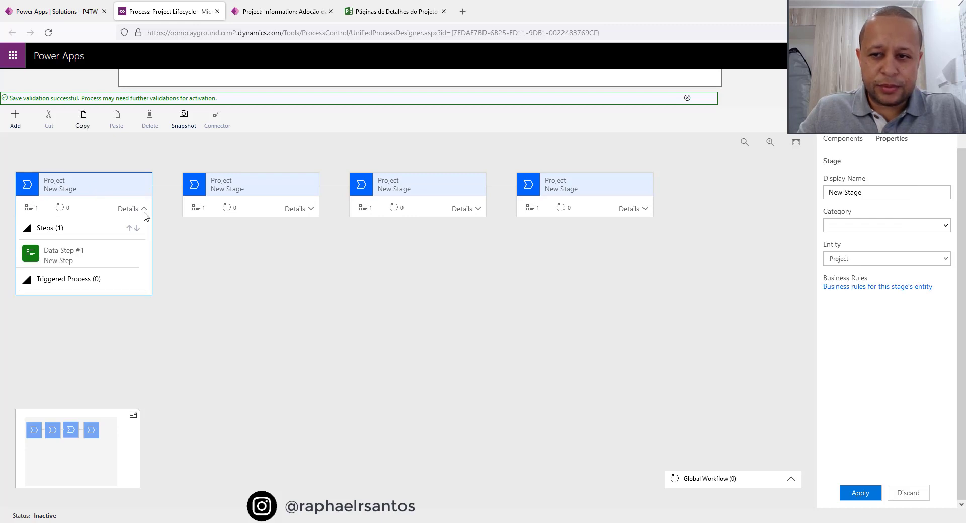
{"action": "scroll", "coordinate": [815, 231], "scroll_direction": "up", "scroll_amount": 2}
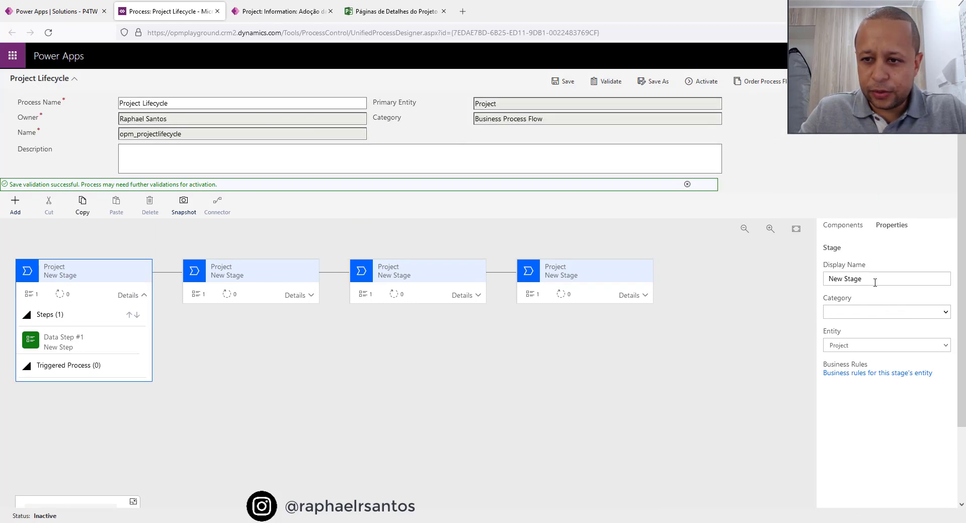
{"action": "scroll", "coordinate": [881, 282], "scroll_direction": "down", "scroll_amount": 1}
{"action": "triple_click", "coordinate": [881, 232]}
{"action": "scroll", "coordinate": [898, 308], "scroll_direction": "down", "scroll_amount": 1}
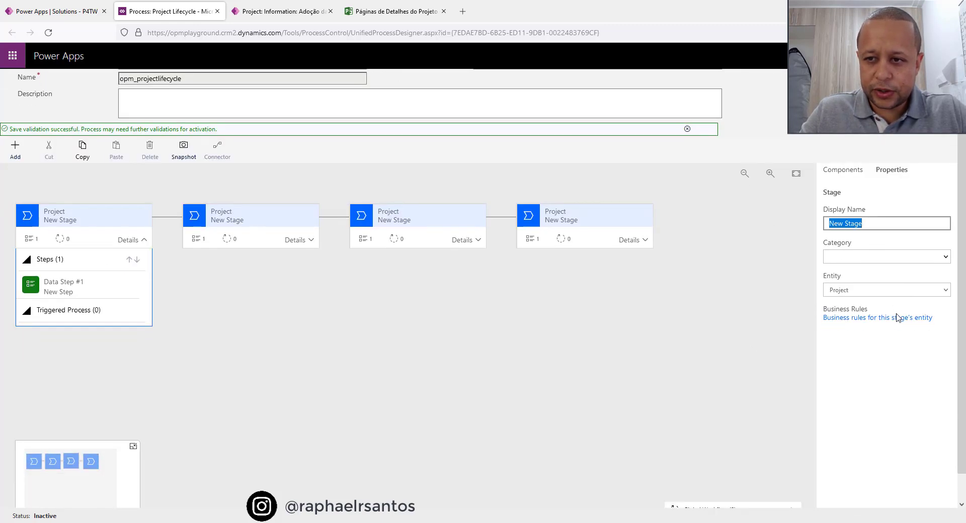
{"action": "type", "text": "Initiation"}
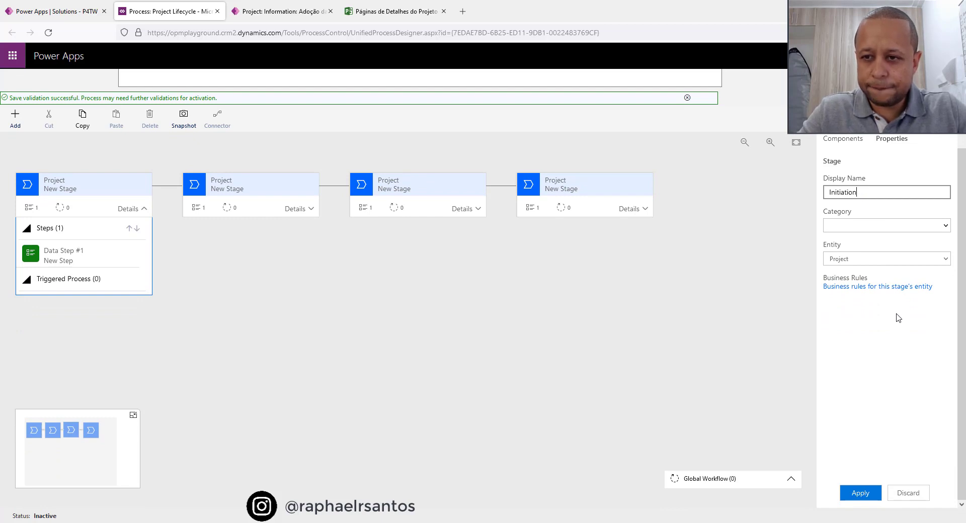
{"action": "key", "text": "Tab"}
{"action": "left_click", "coordinate": [882, 229]}
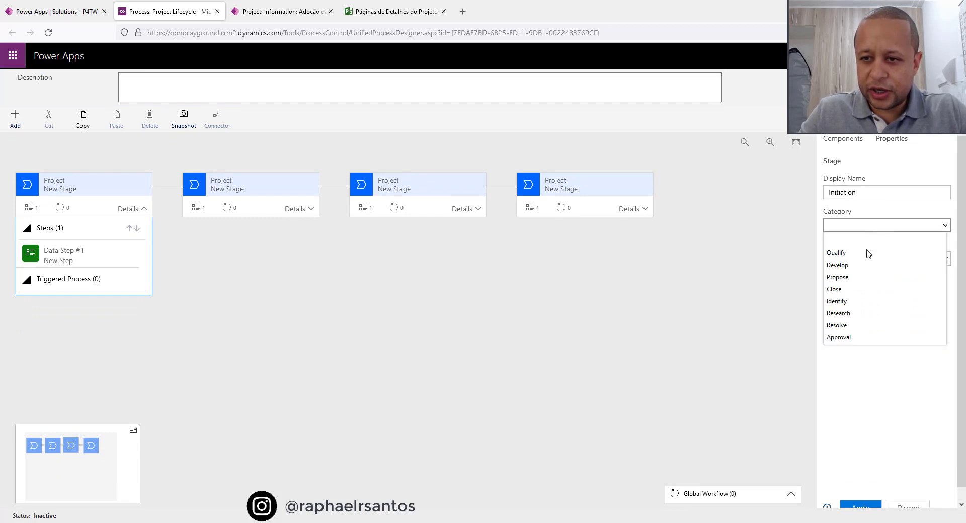
{"action": "left_click", "coordinate": [851, 276]}
{"action": "scroll", "coordinate": [856, 403], "scroll_direction": "down", "scroll_amount": 1}
{"action": "left_click", "coordinate": [860, 492]}
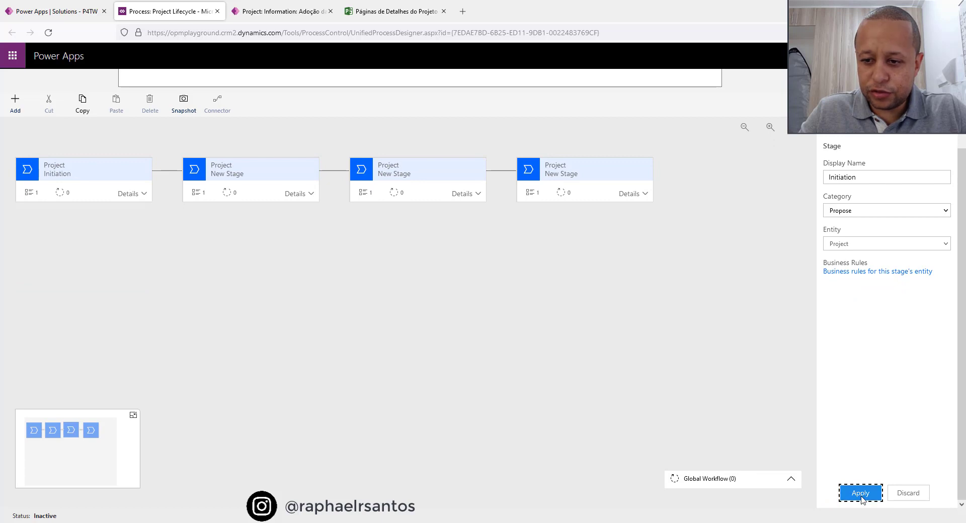
Name the Initiation stage's data step "Business Case Completed?", bind it to the Business Case Completed field, make it required, and apply.
{"action": "left_click", "coordinate": [139, 197]}
{"action": "left_click", "coordinate": [73, 239]}
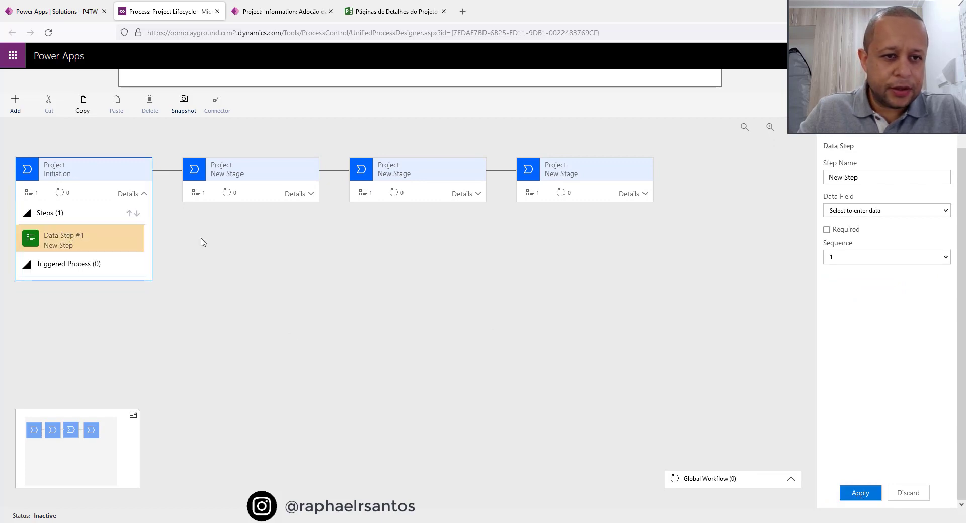
{"action": "scroll", "coordinate": [927, 239], "scroll_direction": "up", "scroll_amount": 3}
{"action": "scroll", "coordinate": [886, 282], "scroll_direction": "down", "scroll_amount": 1}
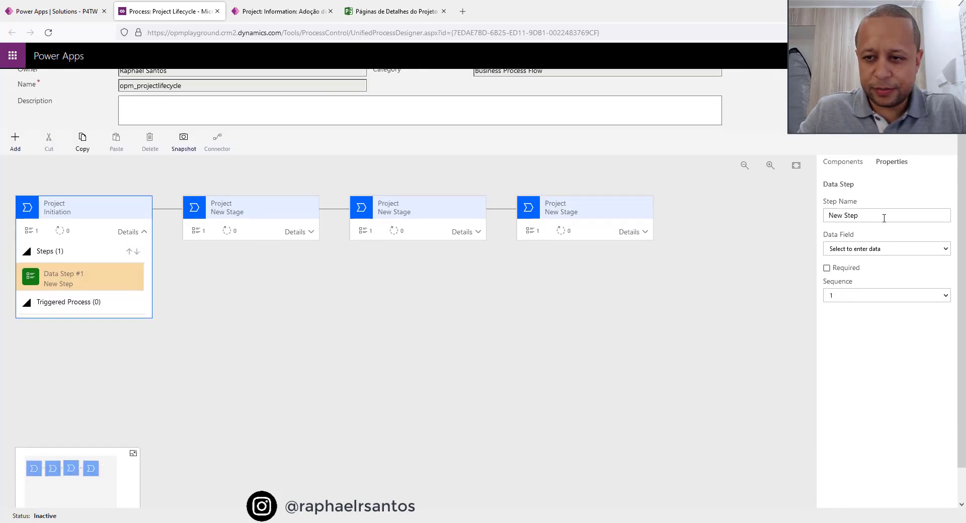
{"action": "left_click_drag", "start_coordinate": [883, 217], "coordinate": [671, 203]}
{"action": "type", "text": "Bus"}
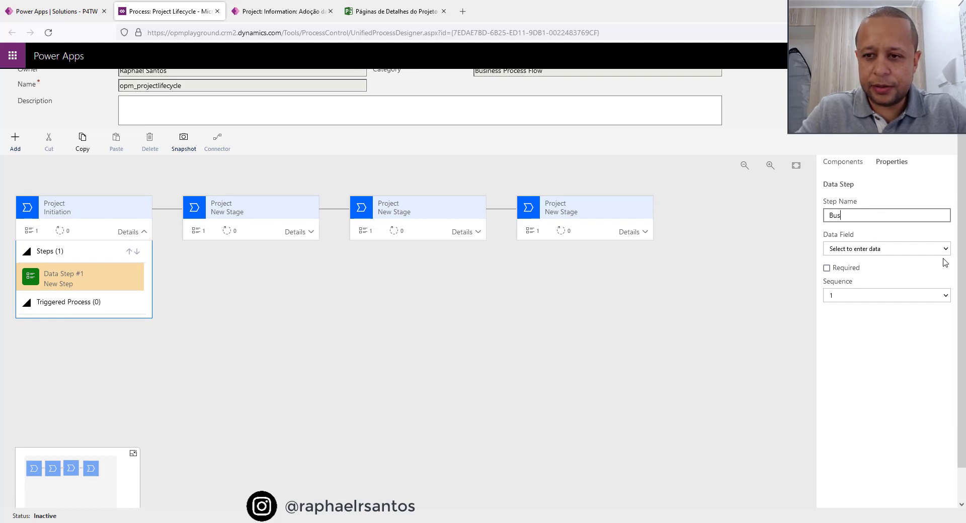
{"action": "type", "text": "iness Case Comple"}
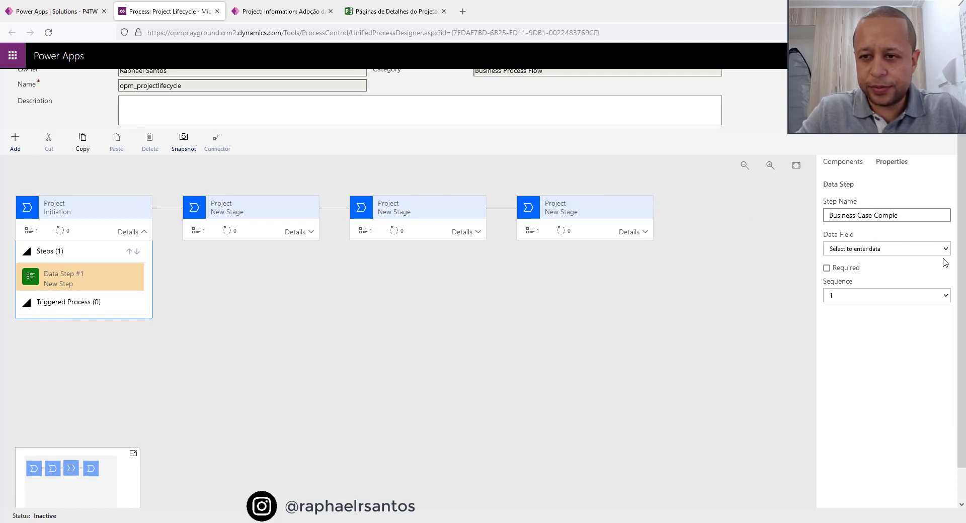
{"action": "type", "text": "ted?"}
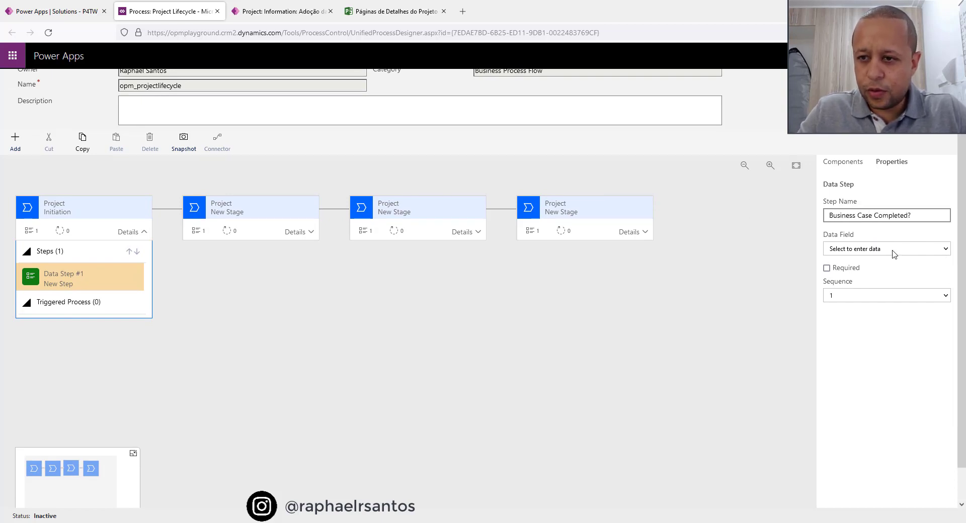
{"action": "left_click", "coordinate": [894, 251]}
{"action": "left_click", "coordinate": [856, 301]}
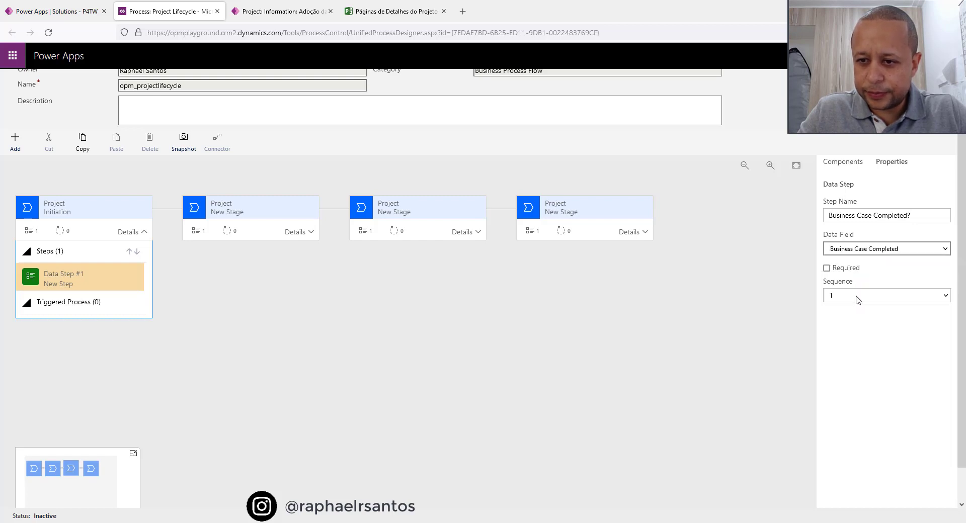
{"action": "scroll", "coordinate": [826, 242], "scroll_direction": "down", "scroll_amount": 1}
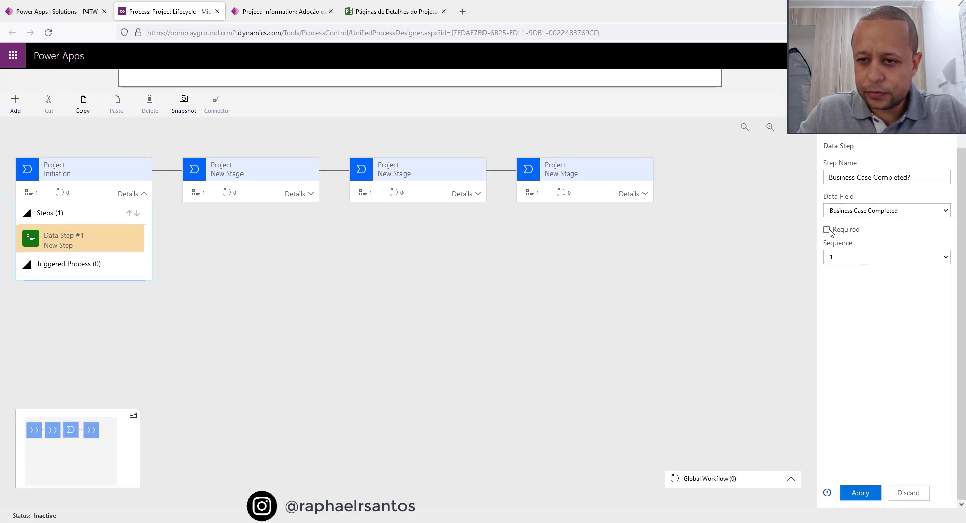
{"action": "left_click", "coordinate": [826, 230]}
{"action": "left_click", "coordinate": [861, 494]}
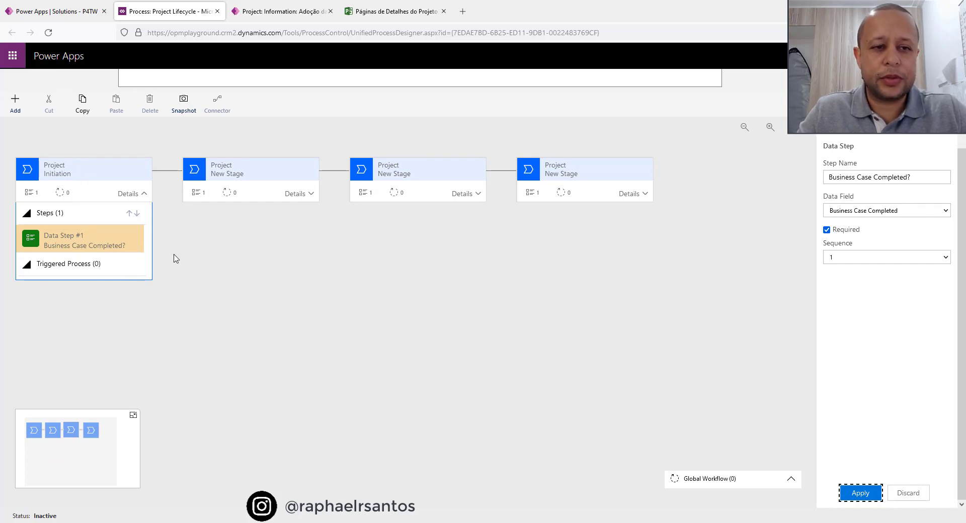
Name the second stage Planning, set its category to Develop, and apply the stage properties.
{"action": "scroll", "coordinate": [83, 209], "scroll_direction": "up", "scroll_amount": 3}
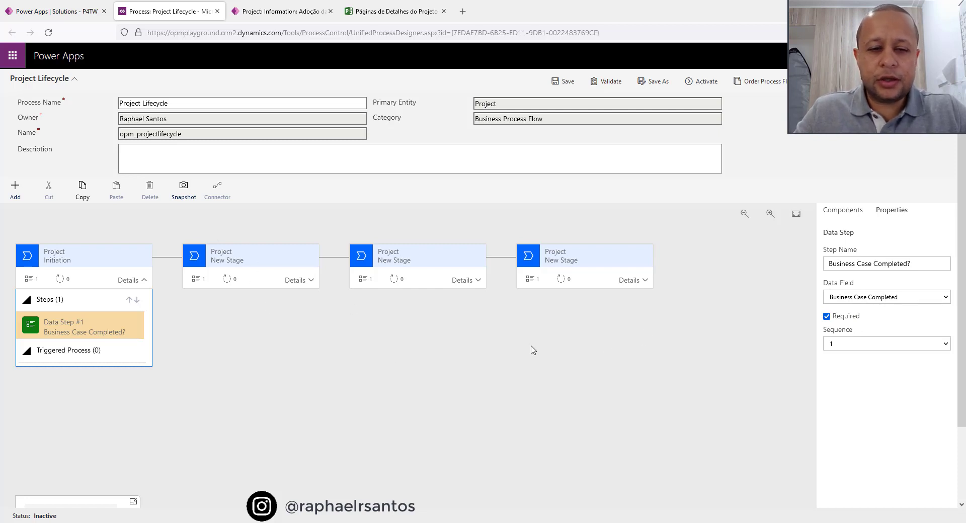
{"action": "left_click", "coordinate": [253, 261]}
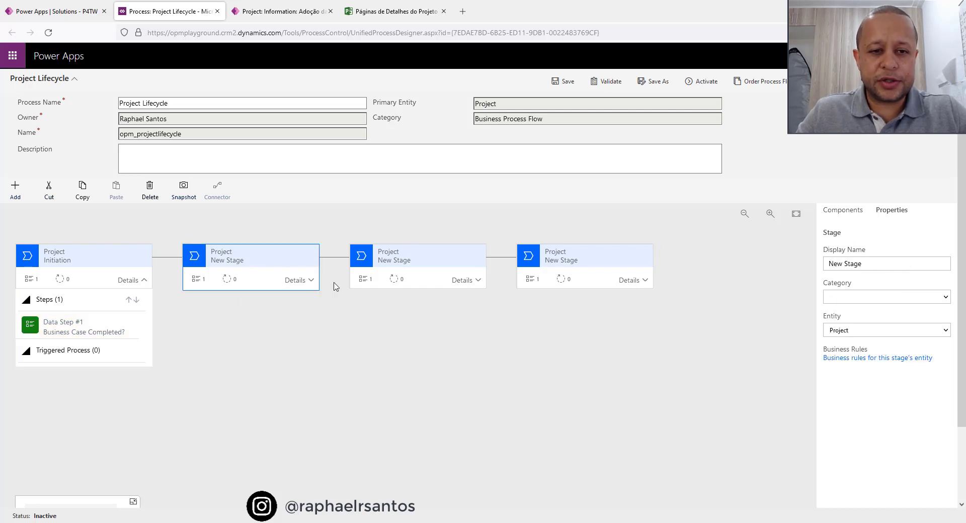
{"action": "scroll", "coordinate": [353, 284], "scroll_direction": "down", "scroll_amount": 3}
{"action": "triple_click", "coordinate": [884, 177]}
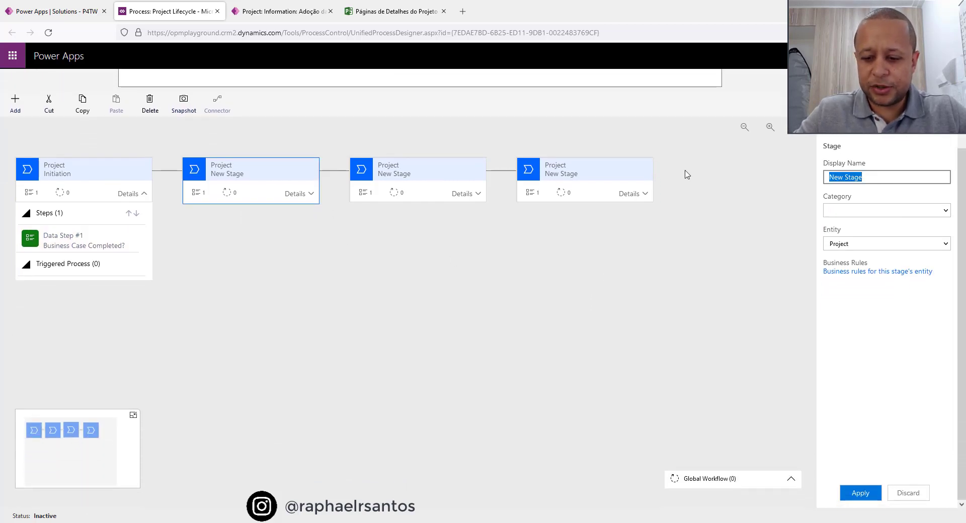
{"action": "type", "text": "Planning"}
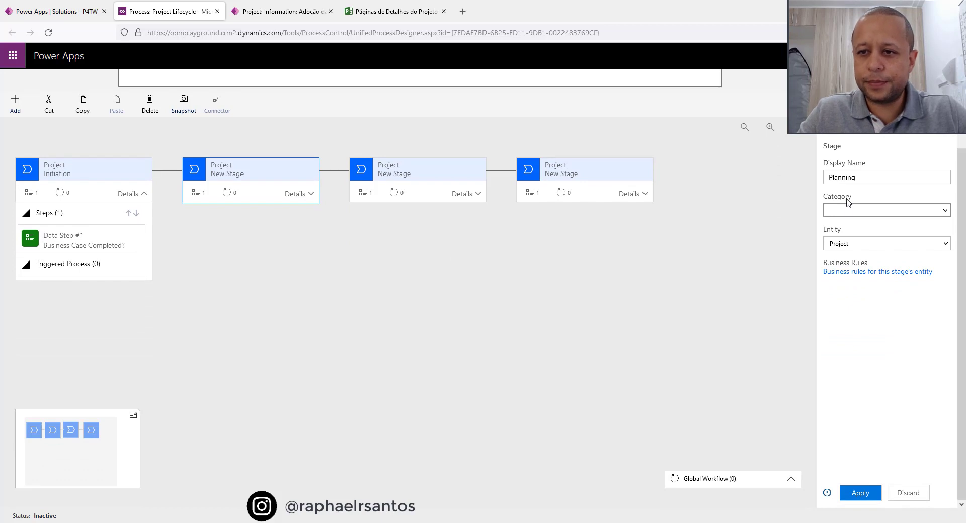
{"action": "left_click", "coordinate": [851, 211]}
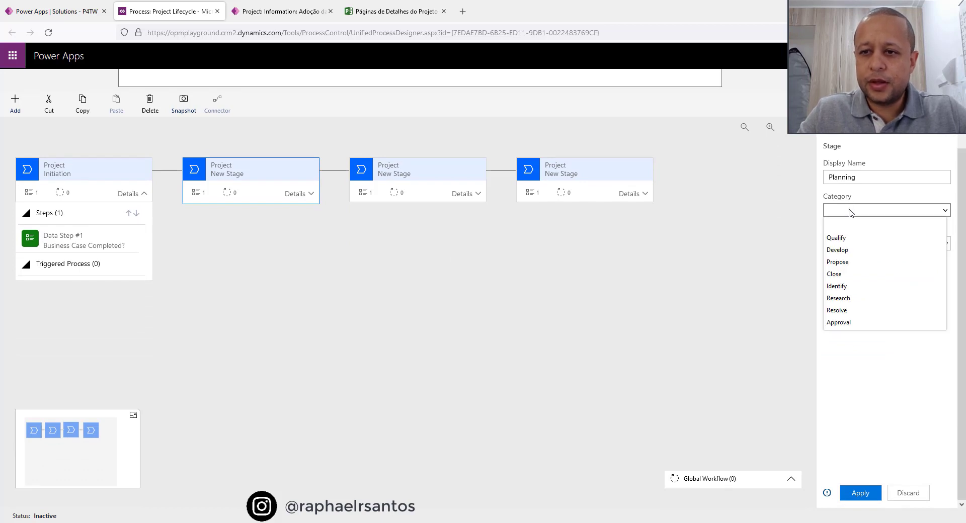
{"action": "left_click", "coordinate": [857, 250]}
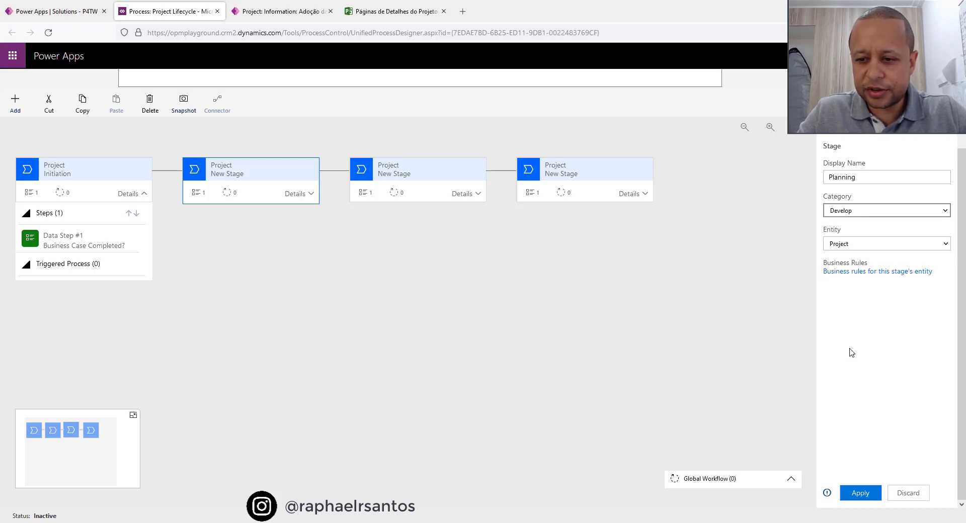
{"action": "scroll", "coordinate": [855, 355], "scroll_direction": "up", "scroll_amount": 2}
{"action": "scroll", "coordinate": [856, 357], "scroll_direction": "down", "scroll_amount": 2}
{"action": "left_click", "coordinate": [860, 493]}
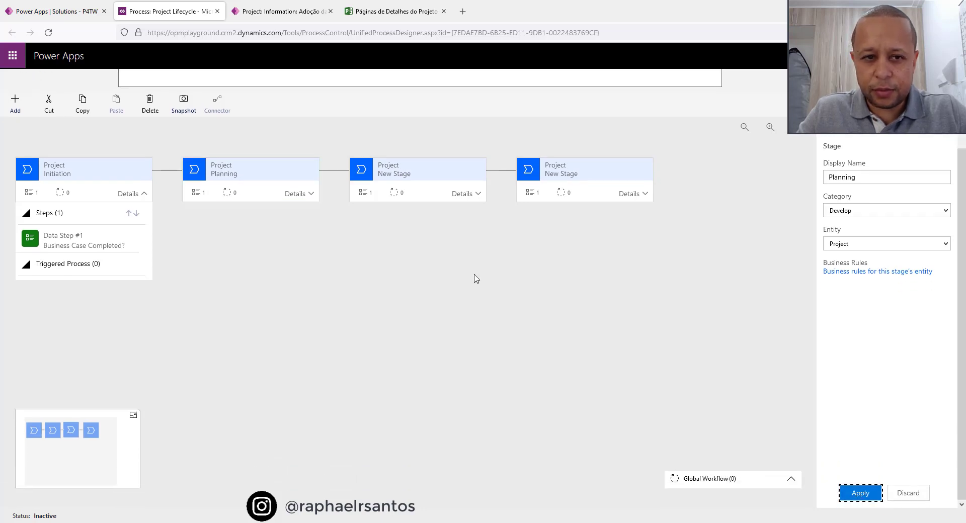
Name the Planning stage's data step "Project Scope Approved?", bind it to the Project Scope Approved field, make it required, and apply.
{"action": "left_click", "coordinate": [302, 193]}
{"action": "left_click", "coordinate": [220, 248]}
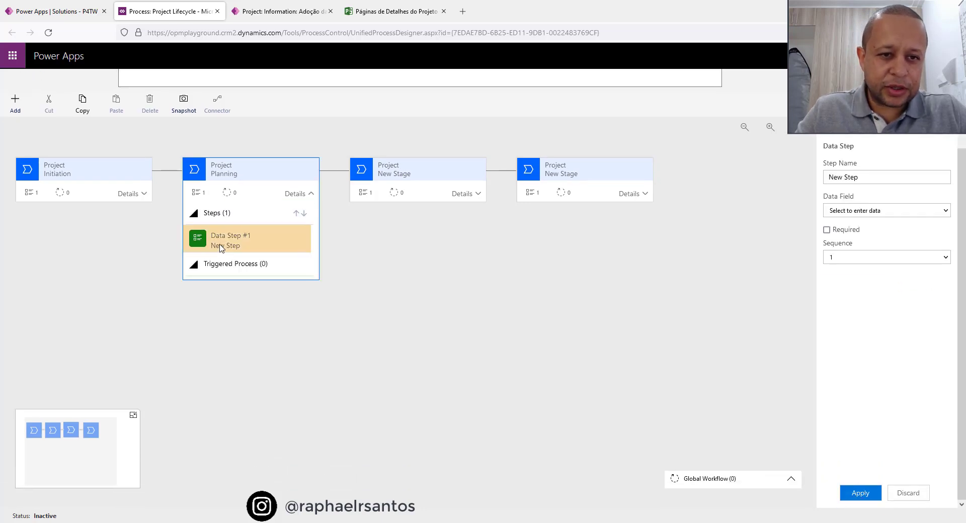
{"action": "scroll", "coordinate": [657, 276], "scroll_direction": "up", "scroll_amount": 2}
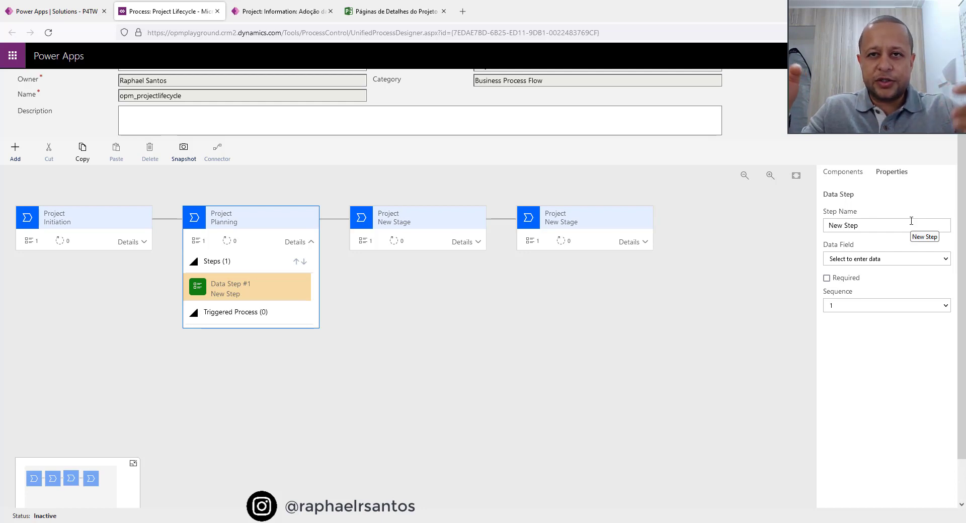
{"action": "left_click", "coordinate": [911, 221]}
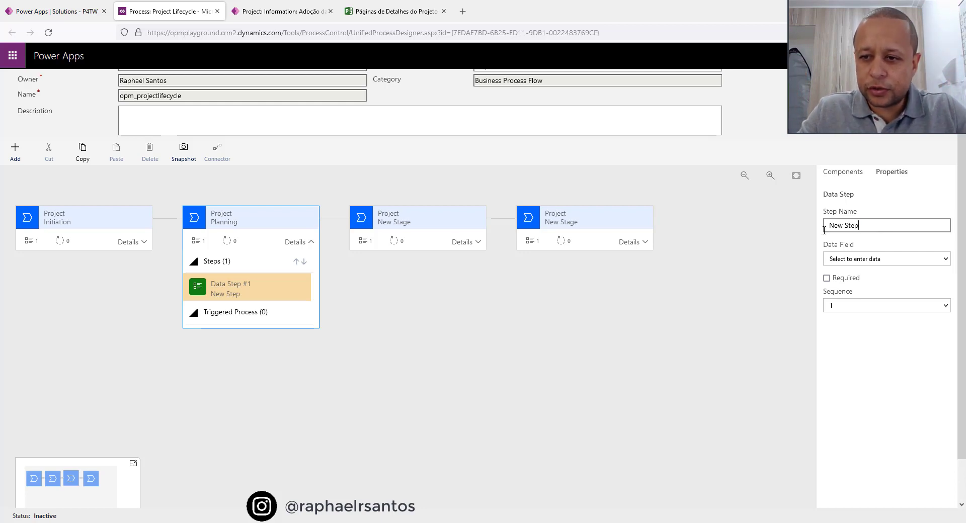
{"action": "key", "text": "ctrl+a"}
{"action": "type", "text": "Pro"}
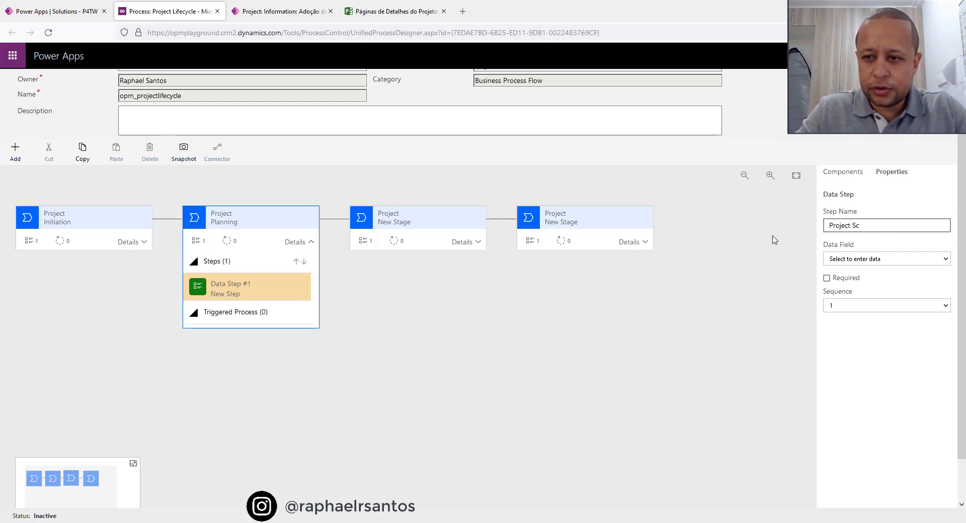
{"action": "type", "text": "ject Scope Approved?"}
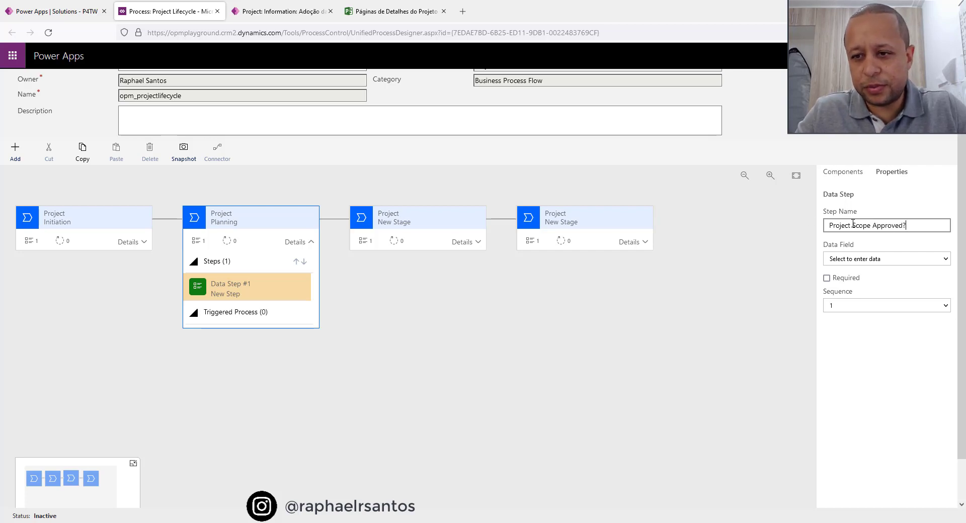
{"action": "left_click", "coordinate": [871, 259]}
{"action": "scroll", "coordinate": [882, 311], "scroll_direction": "down", "scroll_amount": 5}
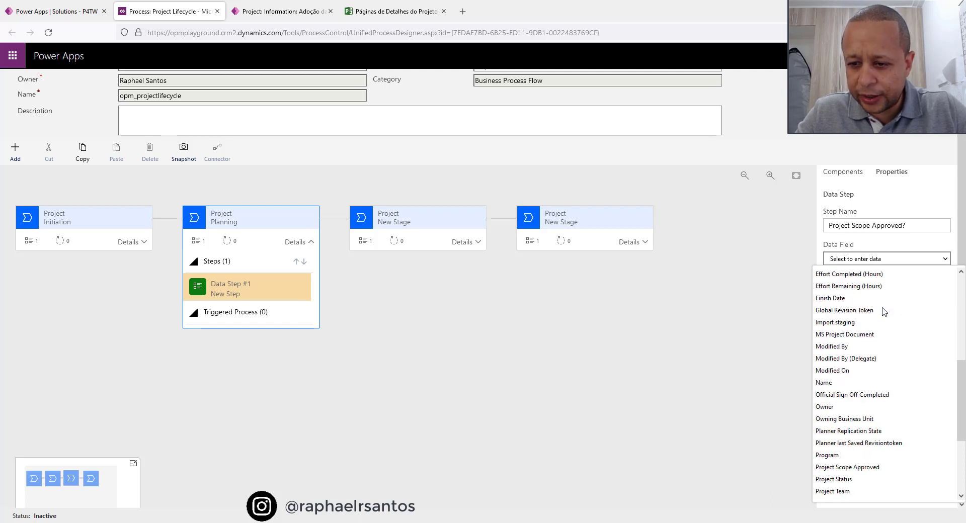
{"action": "left_click", "coordinate": [848, 468]}
{"action": "left_click", "coordinate": [827, 280]}
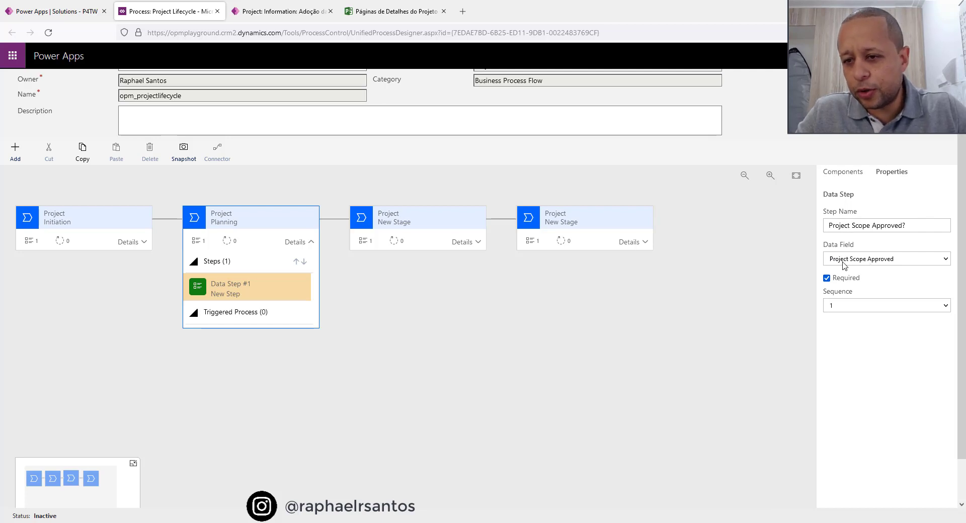
{"action": "scroll", "coordinate": [903, 334], "scroll_direction": "down", "scroll_amount": 1}
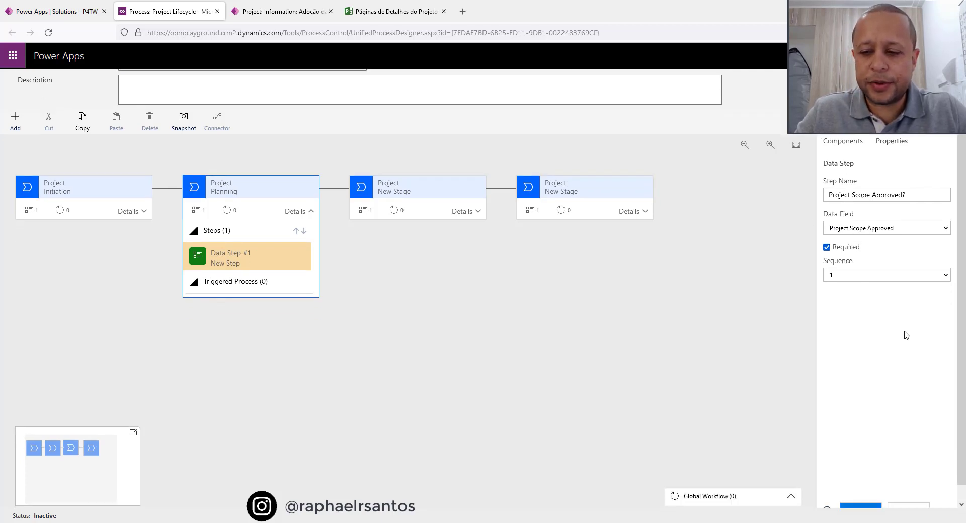
{"action": "left_click", "coordinate": [861, 493]}
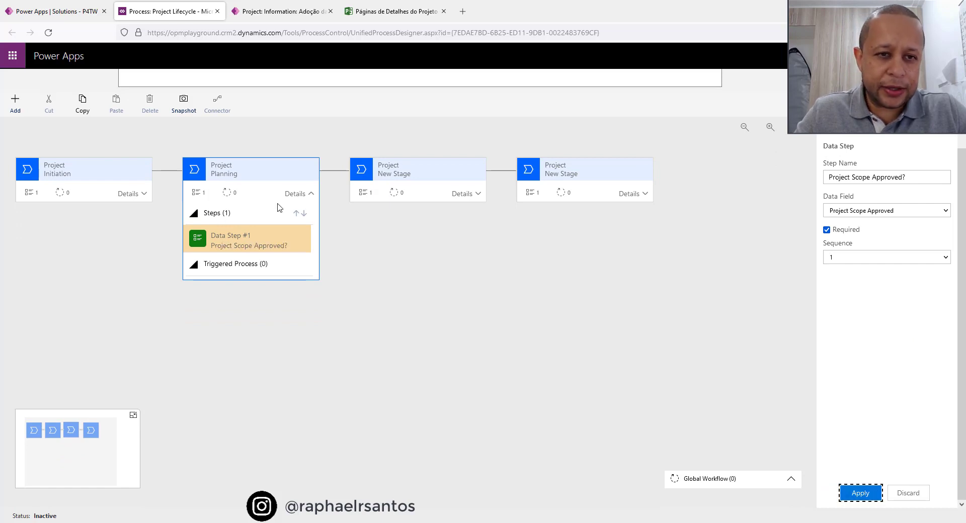
Name the third stage Execution, set its category to Develop, and apply the stage properties.
{"action": "left_click", "coordinate": [416, 171]}
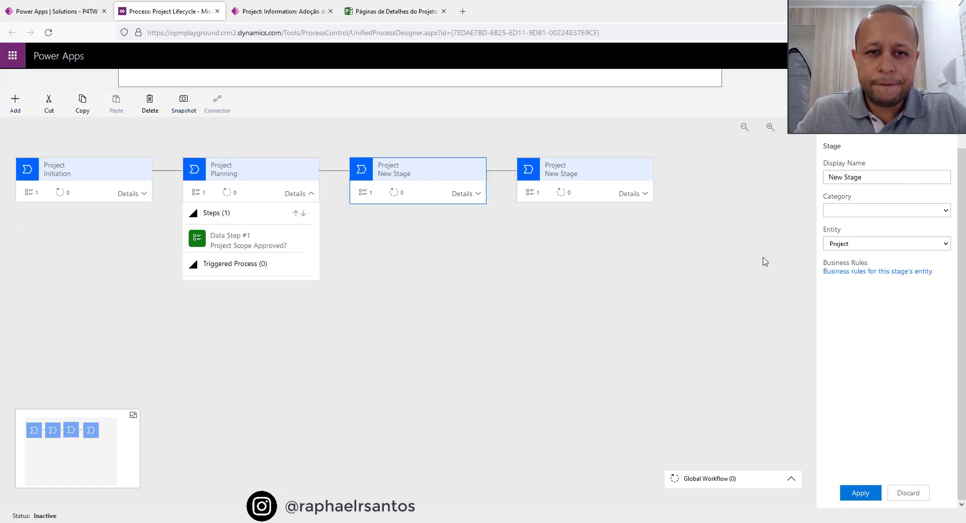
{"action": "scroll", "coordinate": [875, 178], "scroll_direction": "up", "scroll_amount": 2}
{"action": "triple_click", "coordinate": [880, 264]}
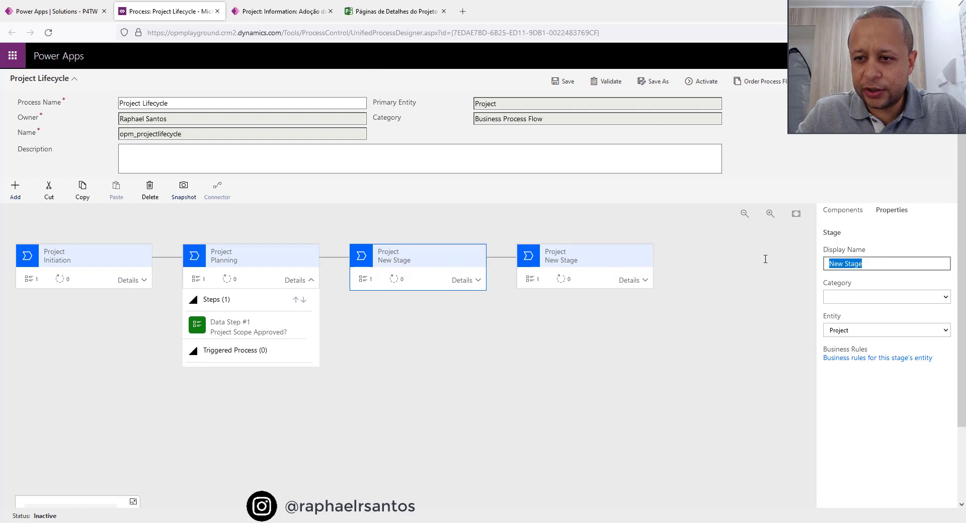
{"action": "type", "text": "Execution"}
{"action": "key", "text": "Tab"}
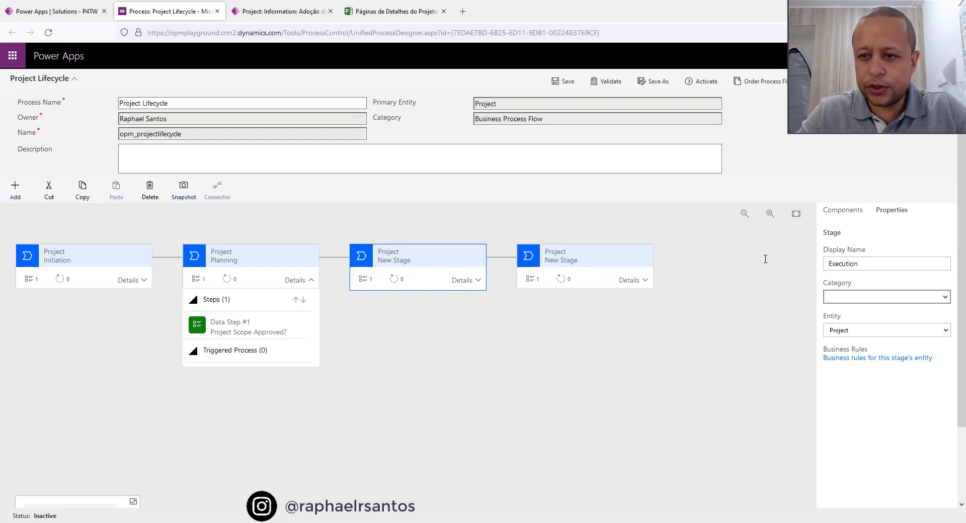
{"action": "left_click", "coordinate": [853, 301]}
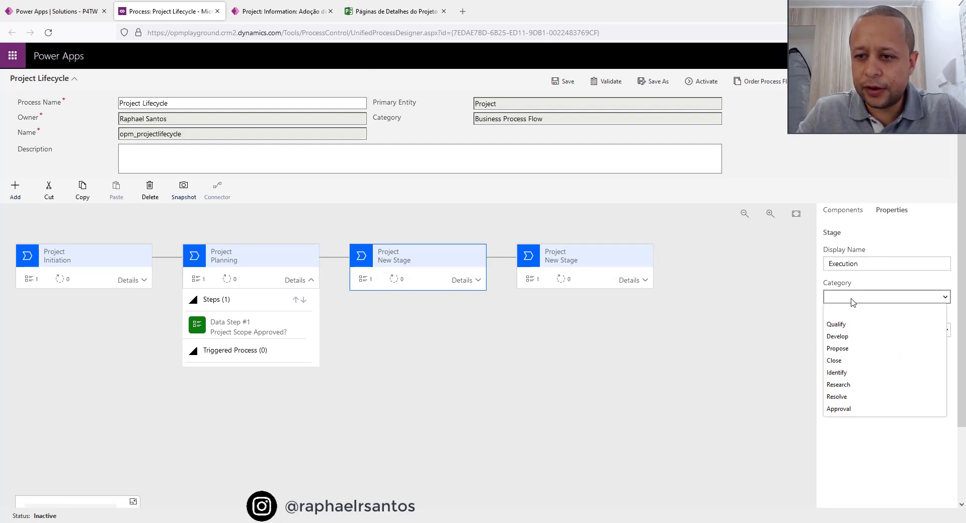
{"action": "left_click", "coordinate": [853, 341]}
{"action": "scroll", "coordinate": [878, 334], "scroll_direction": "down", "scroll_amount": 2}
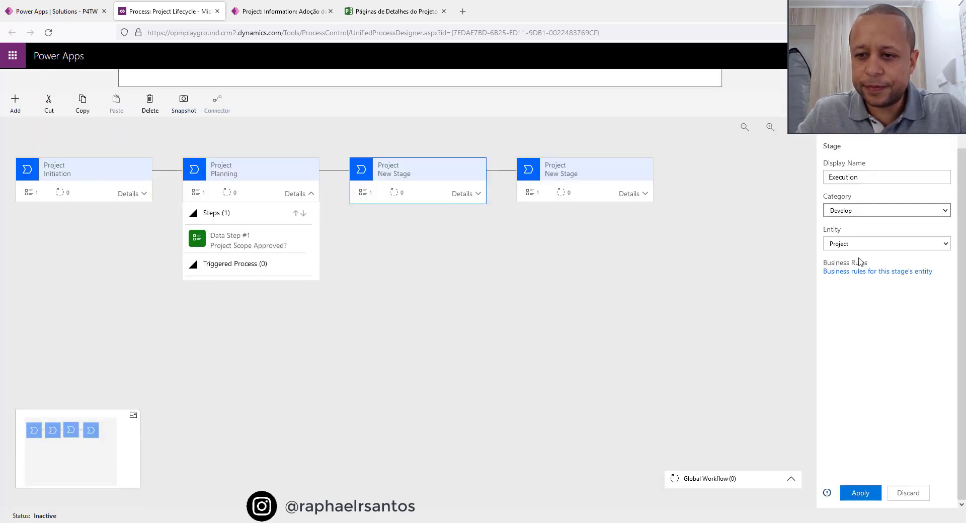
{"action": "left_click", "coordinate": [855, 495]}
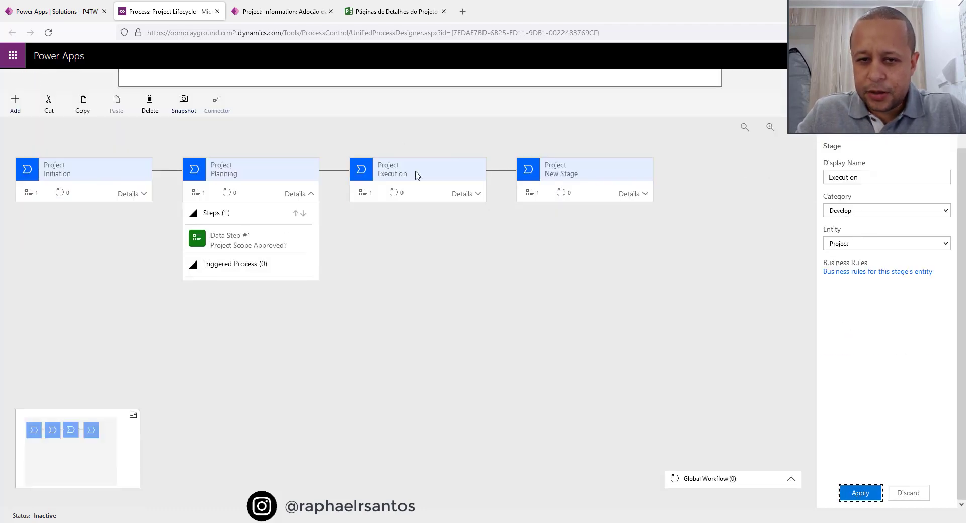
Name the Execution stage's data step "All Risks Closed?", bind it to the Risks Closed field, make it required, and apply.
{"action": "left_click", "coordinate": [476, 195]}
{"action": "left_click", "coordinate": [415, 242]}
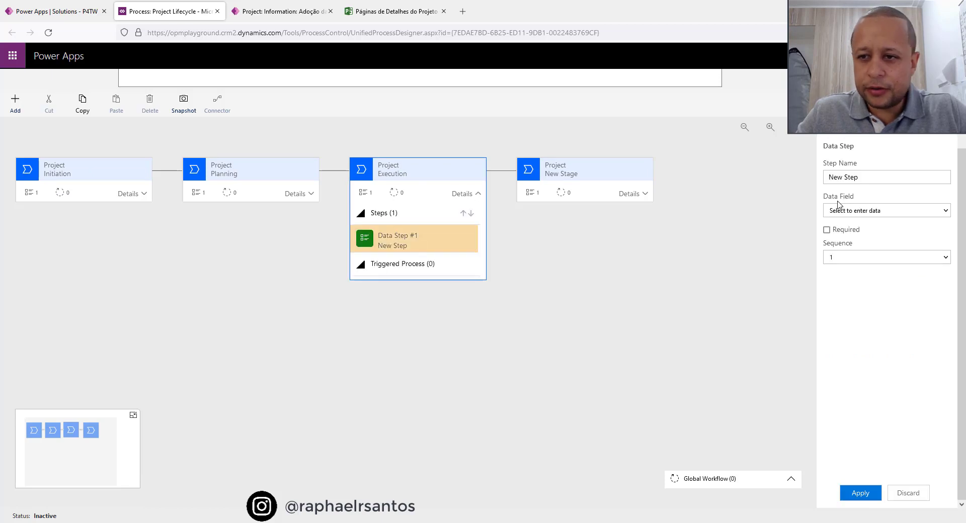
{"action": "left_click_drag", "start_coordinate": [876, 177], "coordinate": [757, 183]}
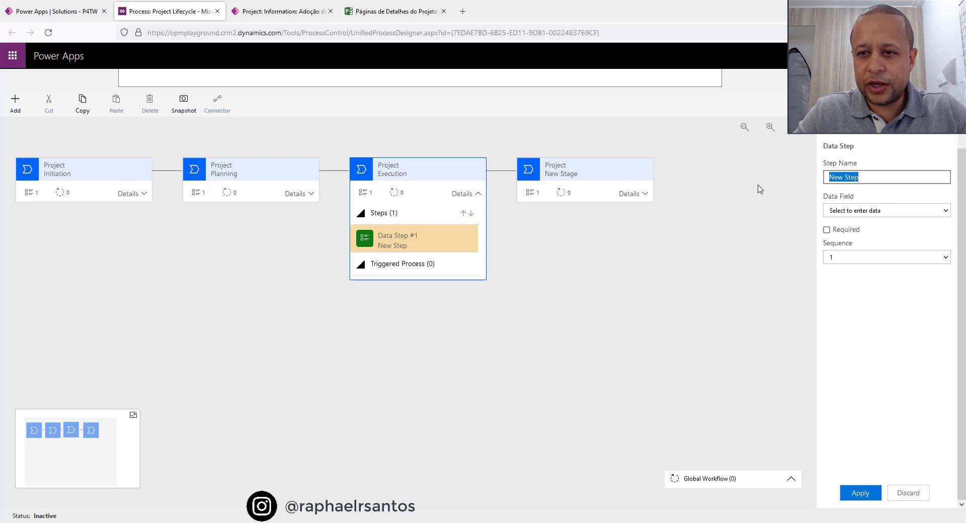
{"action": "type", "text": "All Risk"}
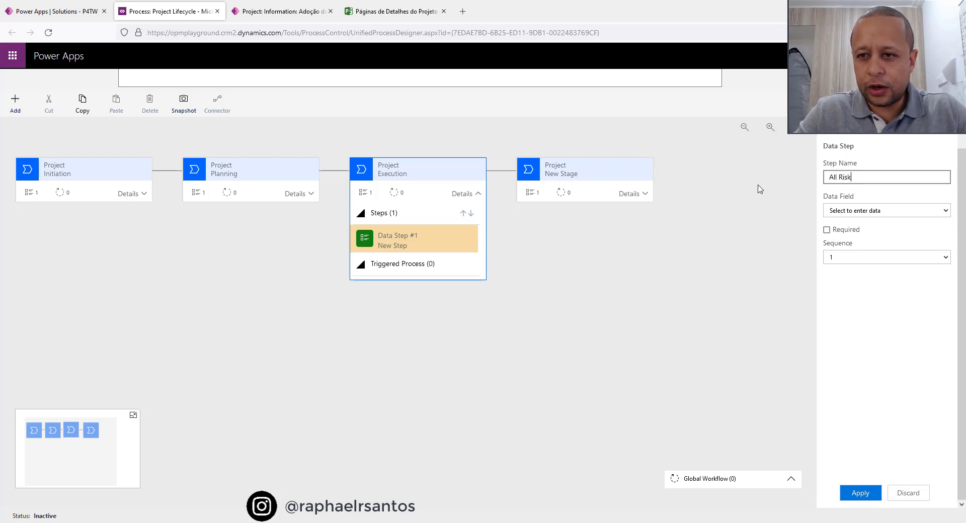
{"action": "type", "text": "s Closed?"}
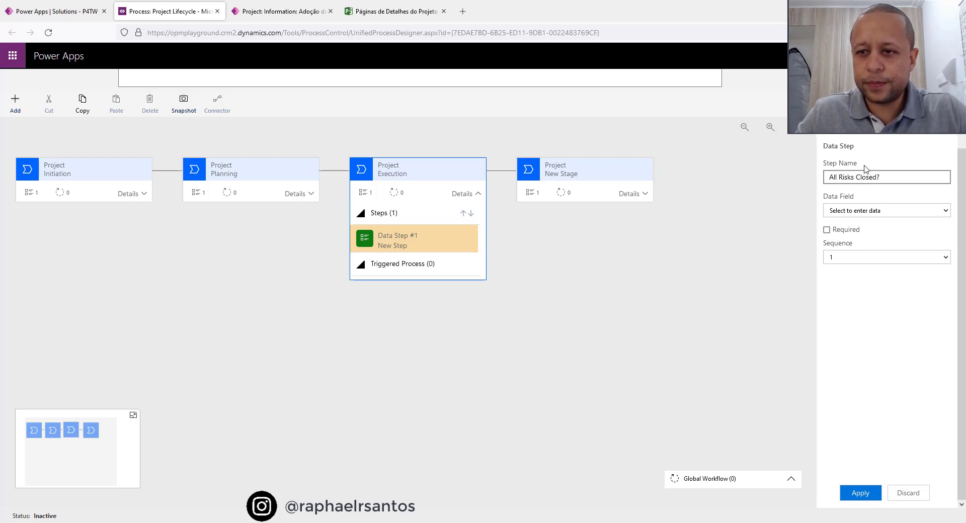
{"action": "left_click", "coordinate": [858, 211]}
{"action": "scroll", "coordinate": [855, 327], "scroll_direction": "down", "scroll_amount": 10}
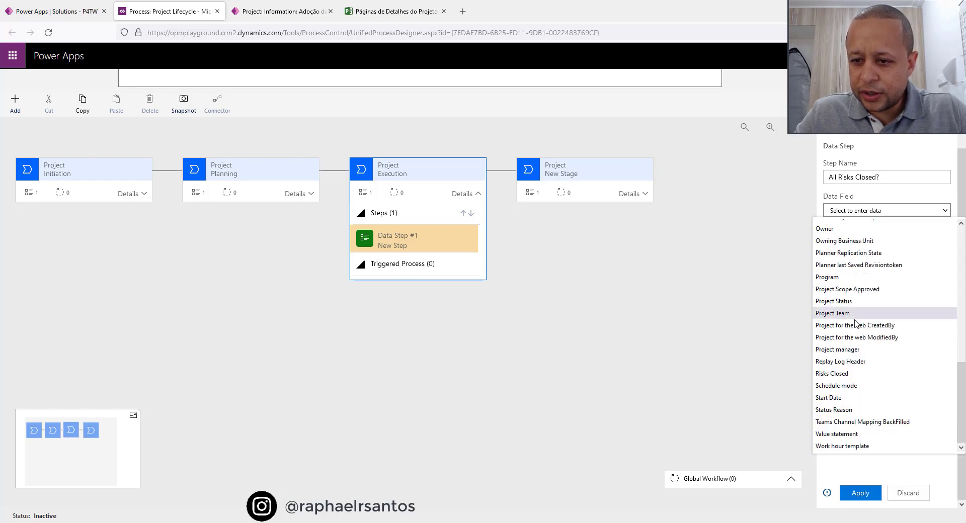
{"action": "left_click", "coordinate": [847, 374]}
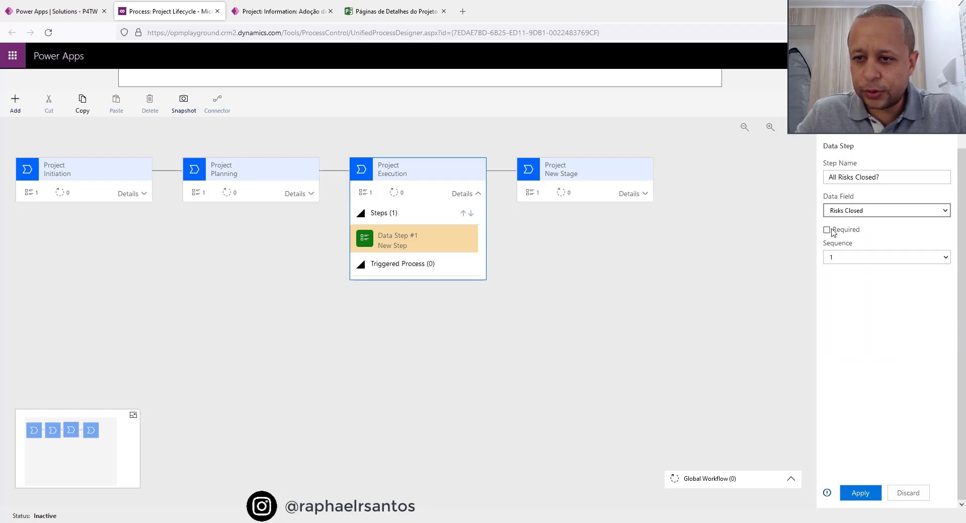
{"action": "left_click", "coordinate": [826, 229]}
{"action": "left_click", "coordinate": [860, 493]}
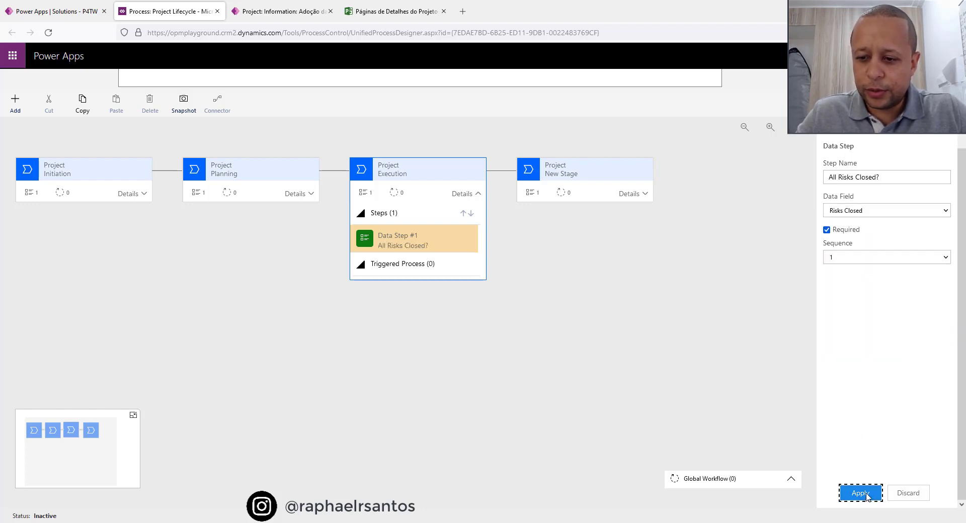
Name the fourth stage Closing, set its category to Close, and apply the stage properties.
{"action": "left_click", "coordinate": [595, 171]}
{"action": "scroll", "coordinate": [838, 208], "scroll_direction": "up", "scroll_amount": 3}
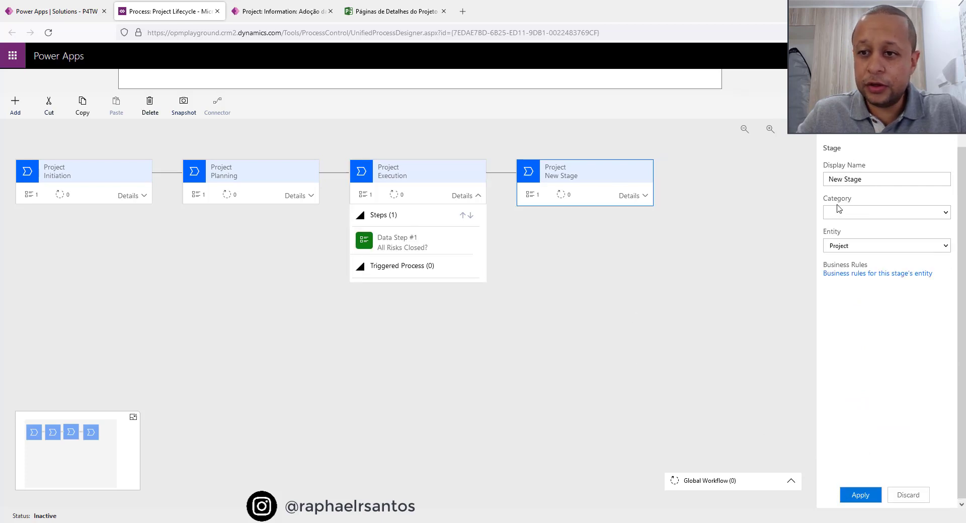
{"action": "left_click_drag", "start_coordinate": [880, 267], "coordinate": [775, 264]}
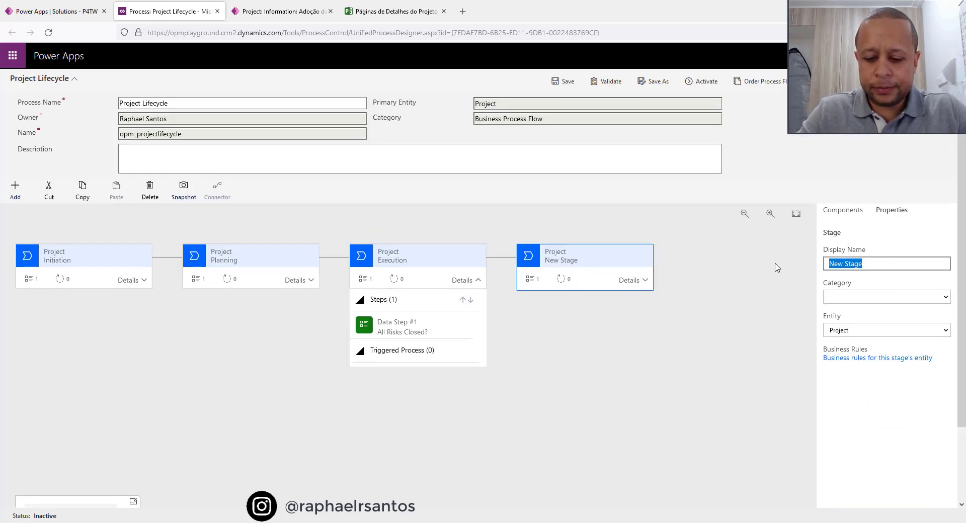
{"action": "type", "text": "Closing"}
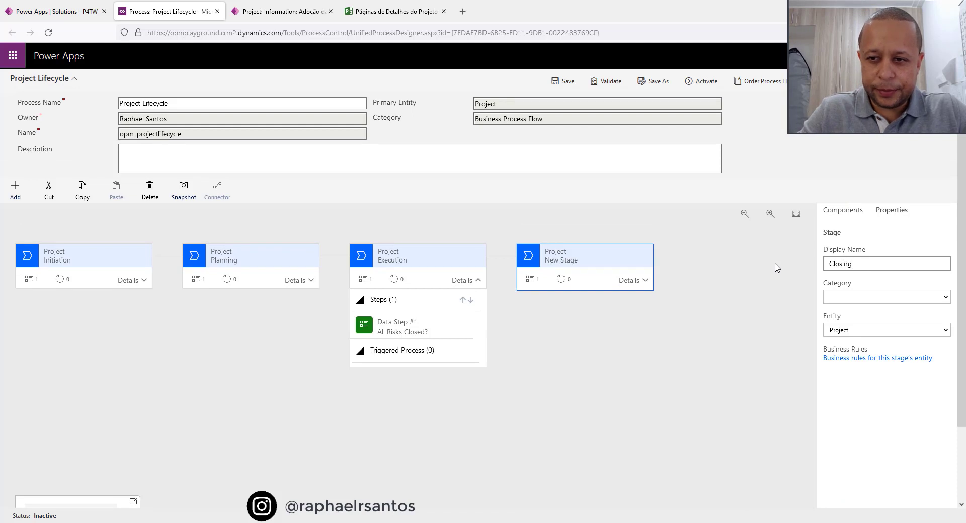
{"action": "left_click", "coordinate": [860, 298]}
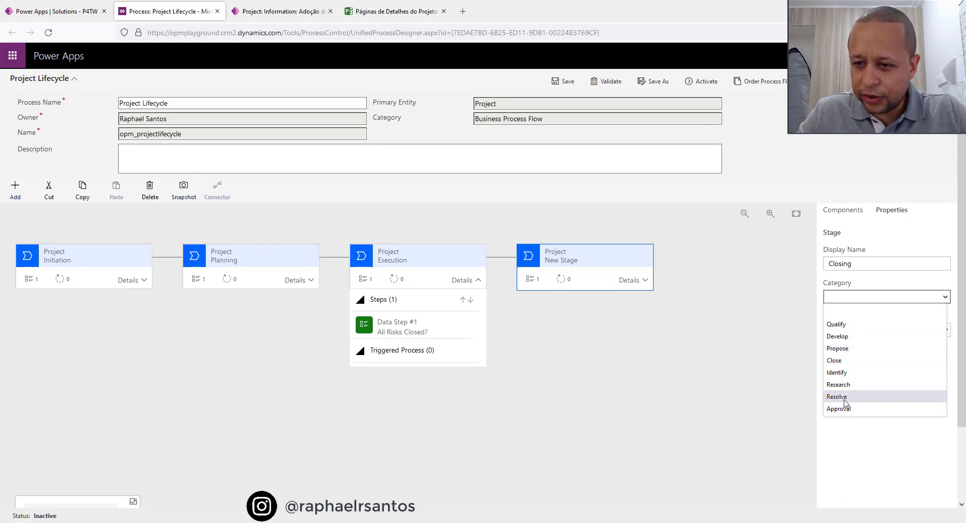
{"action": "left_click", "coordinate": [840, 361]}
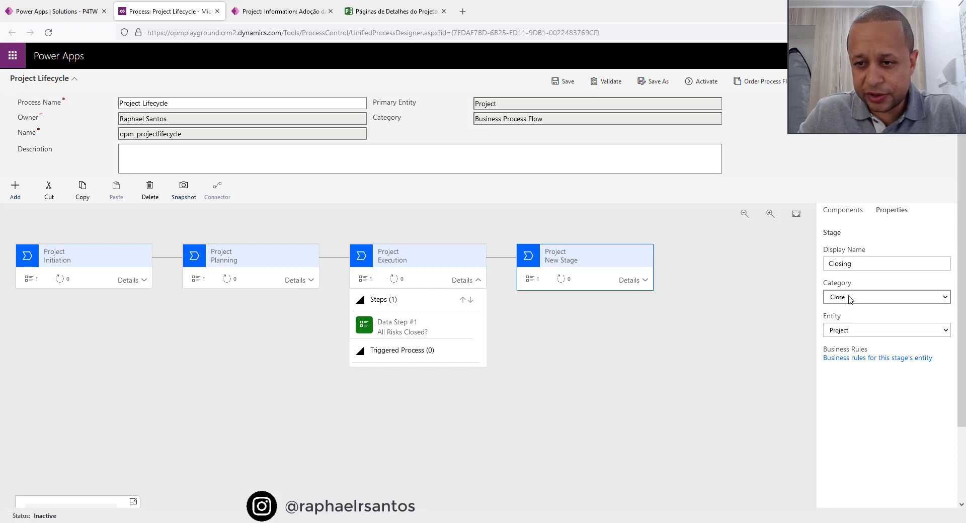
{"action": "scroll", "coordinate": [867, 374], "scroll_direction": "down", "scroll_amount": 2}
{"action": "left_click", "coordinate": [869, 495]}
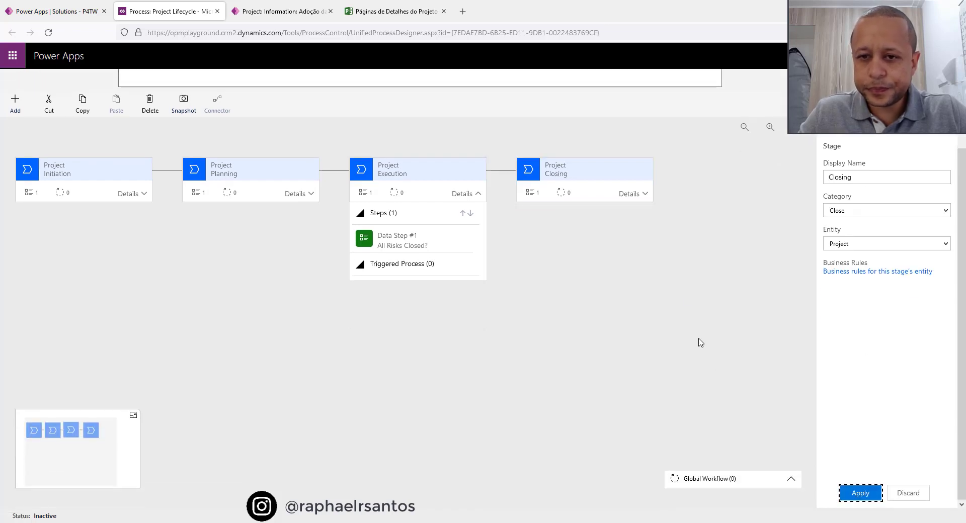
Name the Closing stage's data step "Official Sign-off Completed?", bind it to the Official Sign Off Completed field, make it required, and apply.
{"action": "left_click", "coordinate": [645, 194]}
{"action": "left_click", "coordinate": [565, 245]}
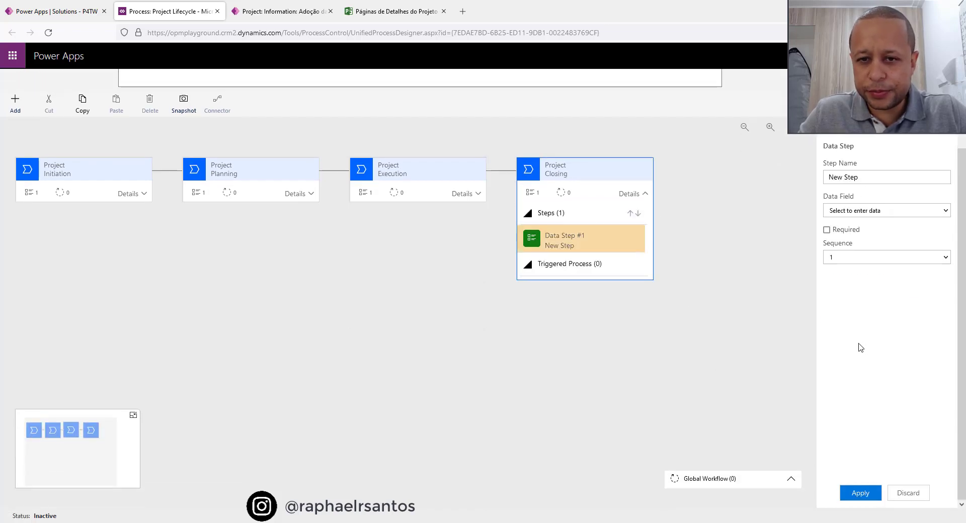
{"action": "scroll", "coordinate": [880, 227], "scroll_direction": "up", "scroll_amount": 1}
{"action": "triple_click", "coordinate": [882, 227]}
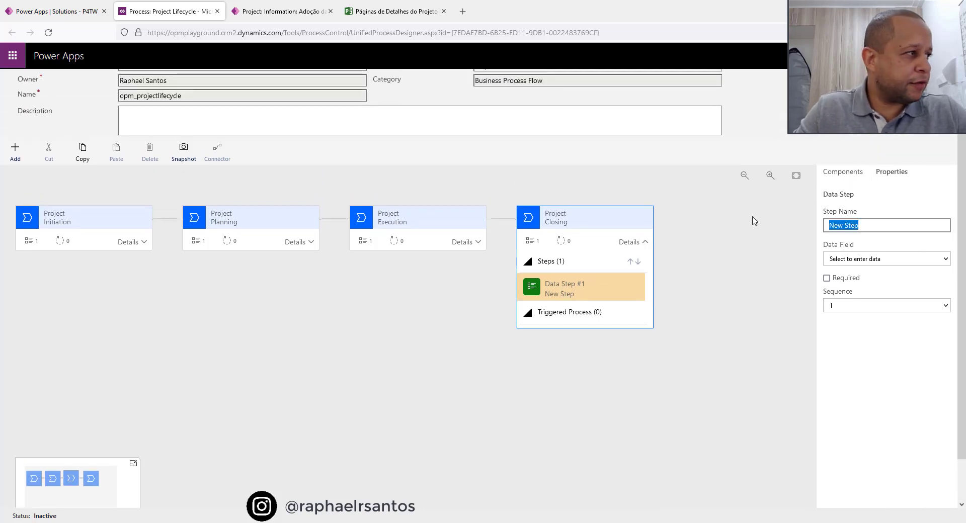
{"action": "type", "text": "Offi"}
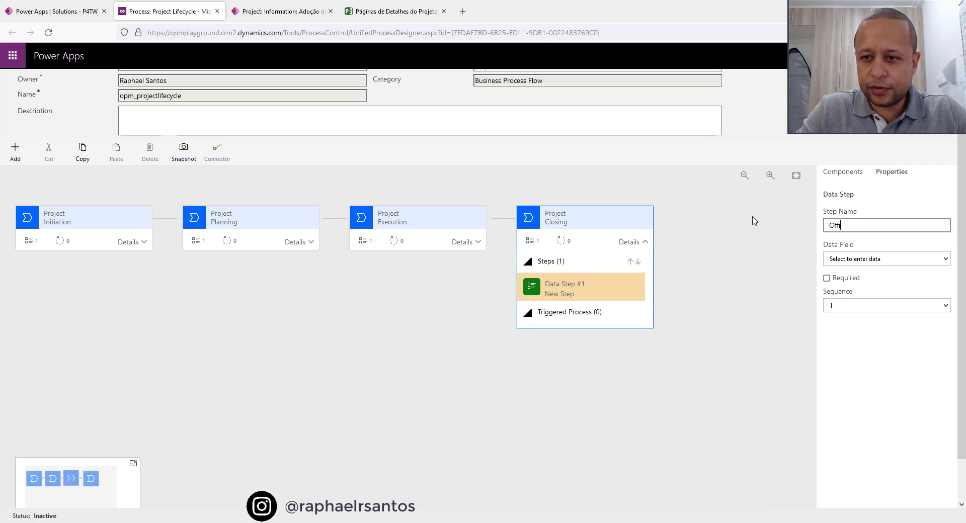
{"action": "type", "text": "cial Sign"}
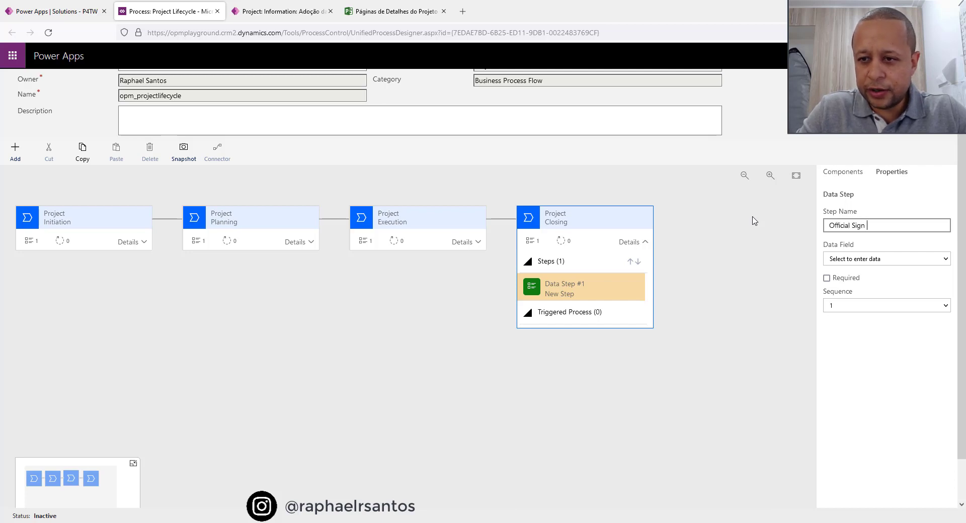
{"action": "type", "text": "-off COmplet"}
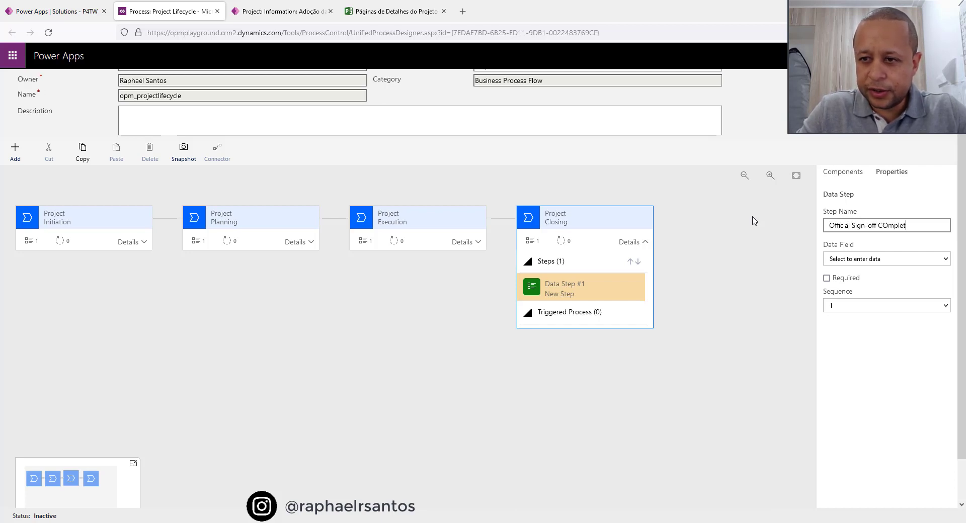
{"action": "type", "text": "eted?"}
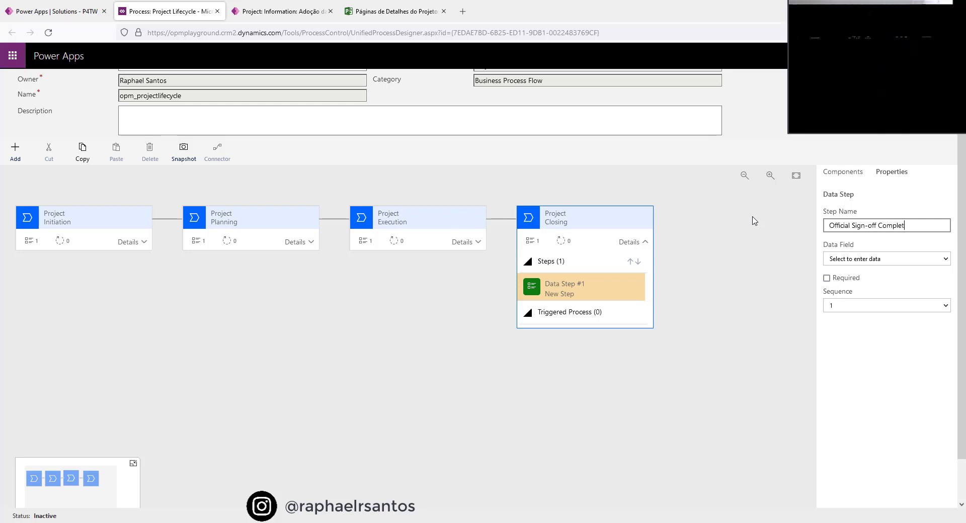
{"action": "left_click", "coordinate": [885, 259]}
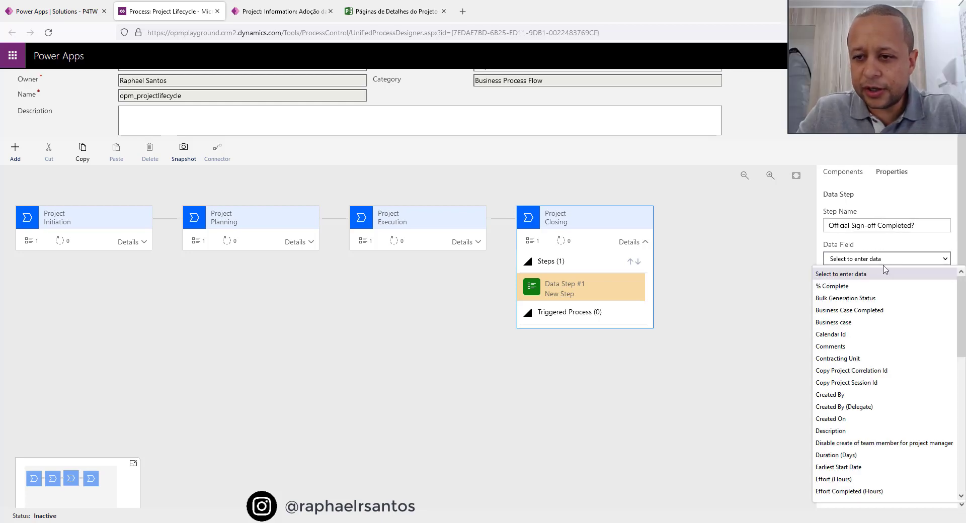
{"action": "scroll", "coordinate": [874, 336], "scroll_direction": "down", "scroll_amount": 5}
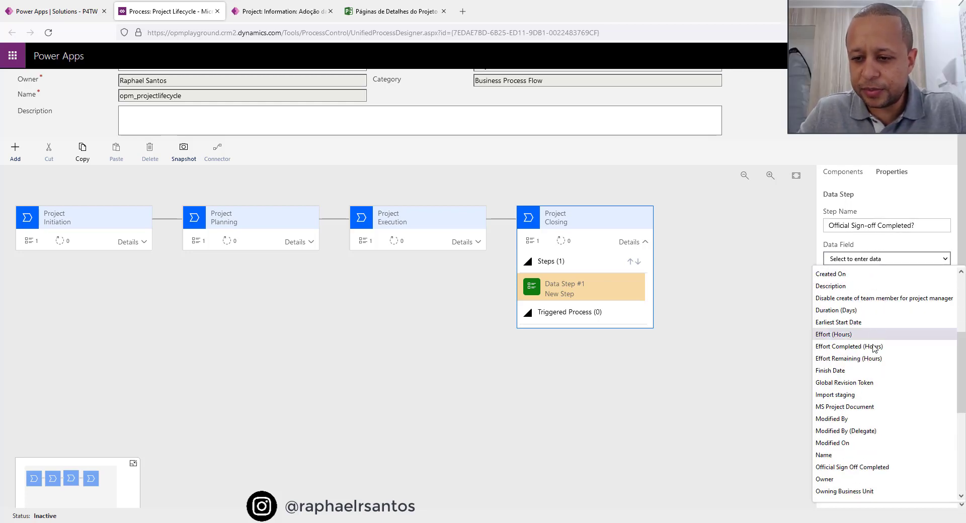
{"action": "left_click", "coordinate": [881, 469]}
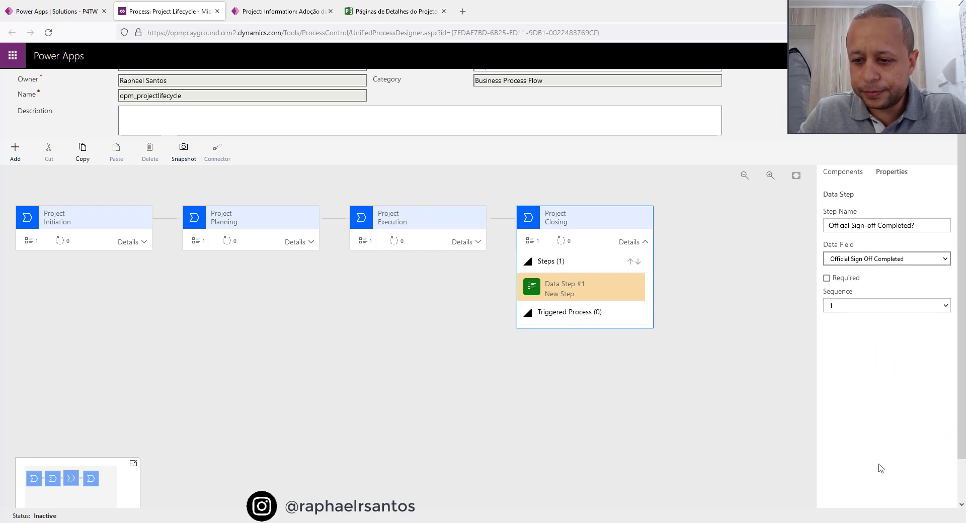
{"action": "left_click", "coordinate": [827, 279]}
{"action": "left_click", "coordinate": [858, 493]}
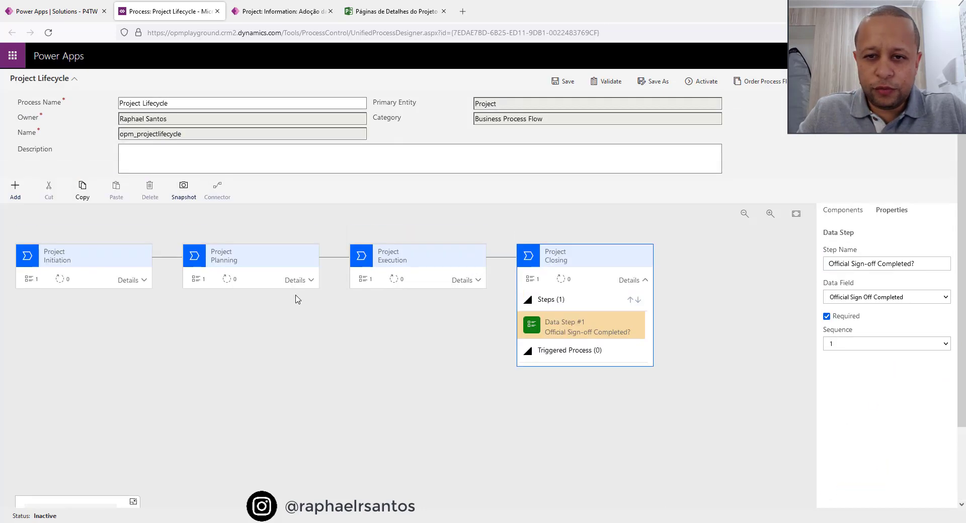
Review the details and data step of each stage in turn: Initiation, Planning, Execution and Closing.
{"action": "left_click", "coordinate": [61, 259]}
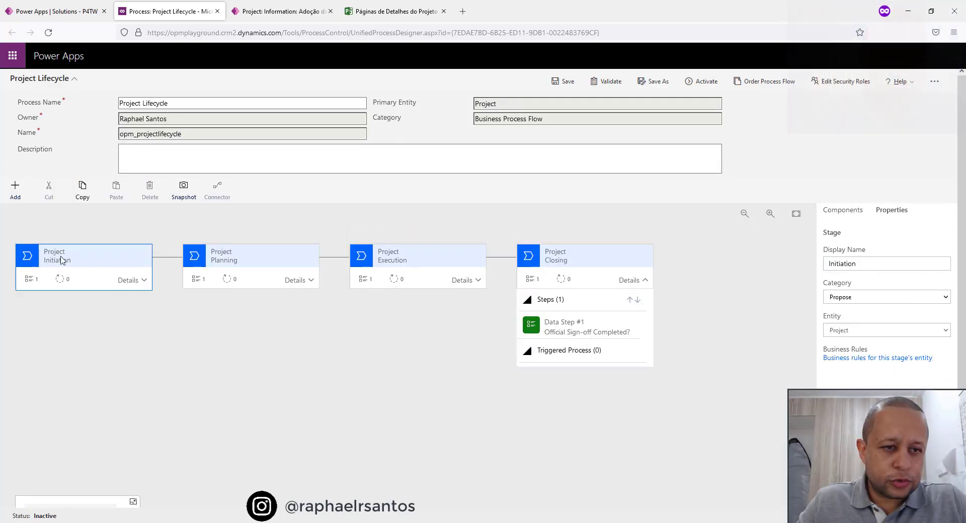
{"action": "left_click", "coordinate": [144, 281]}
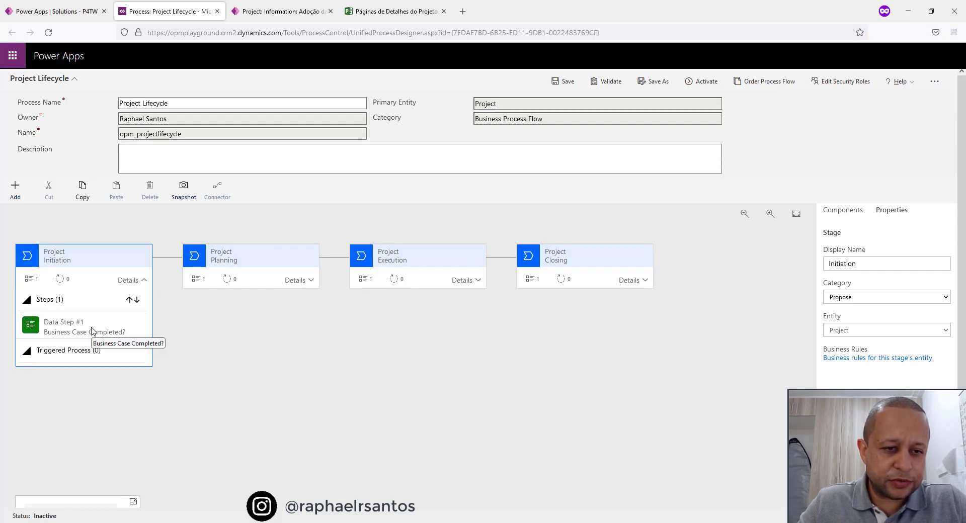
{"action": "left_click", "coordinate": [266, 267]}
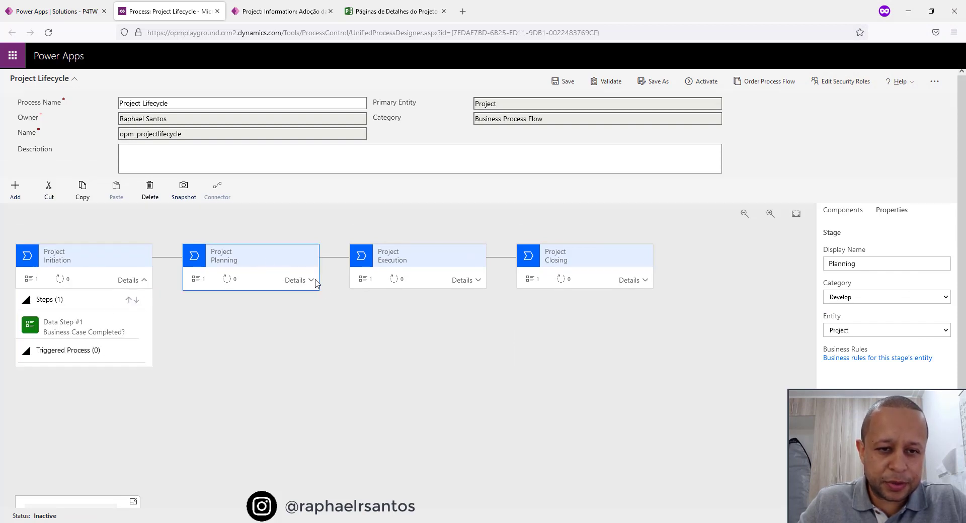
{"action": "left_click", "coordinate": [311, 280]}
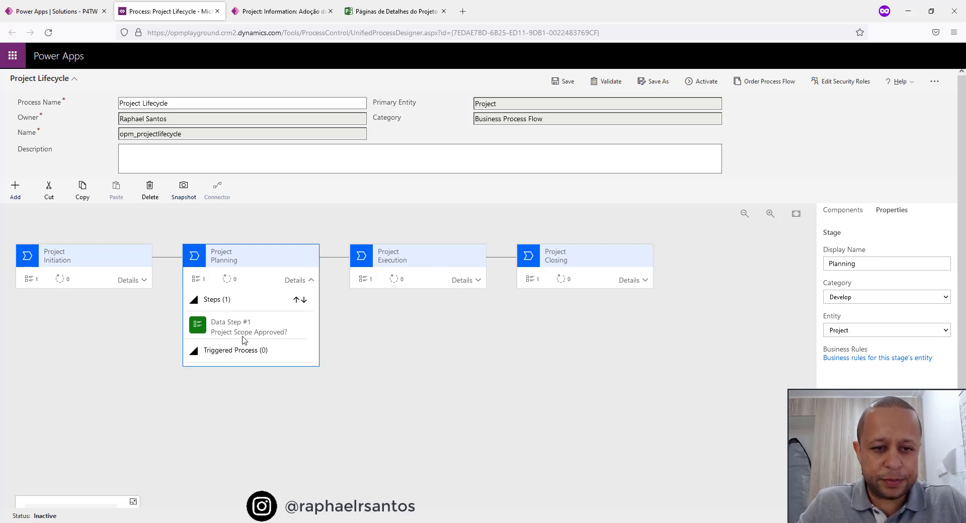
{"action": "left_click", "coordinate": [419, 261]}
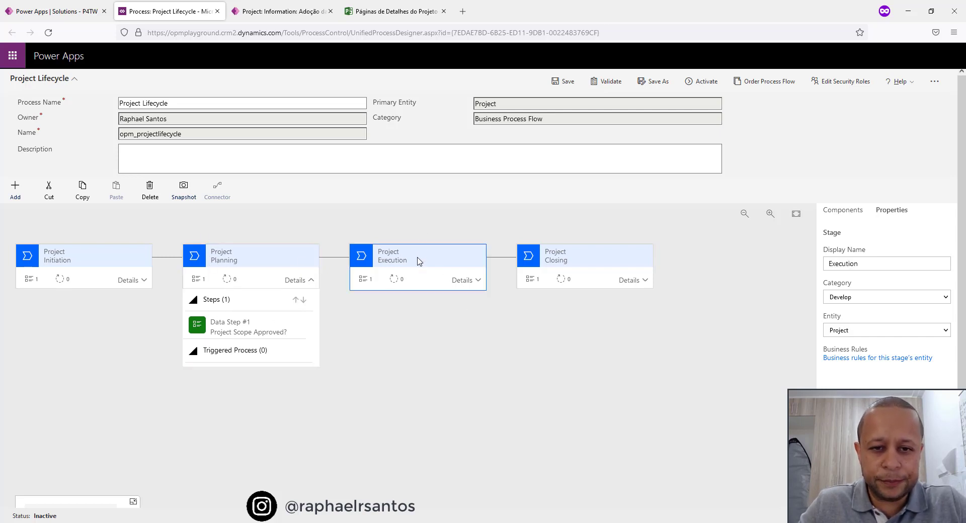
{"action": "left_click", "coordinate": [476, 281]}
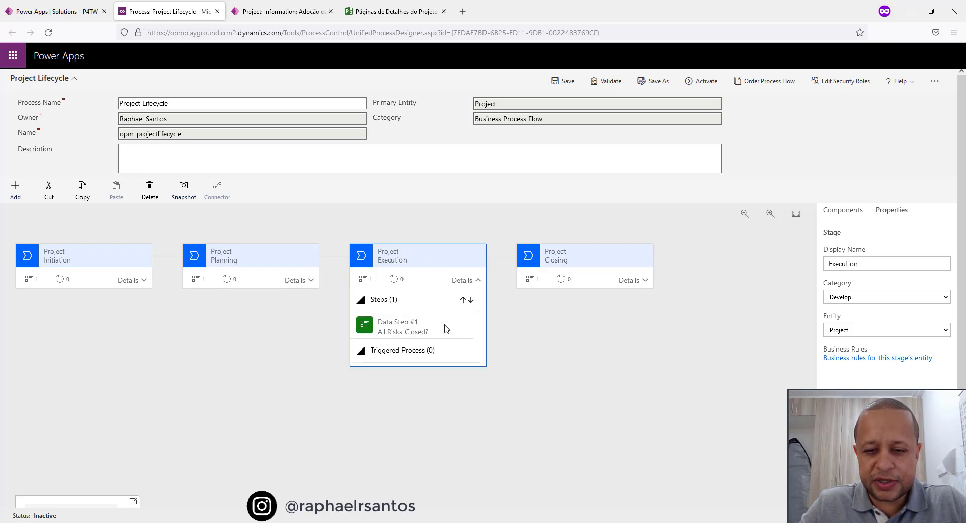
{"action": "left_click", "coordinate": [597, 261]}
{"action": "left_click", "coordinate": [647, 282]}
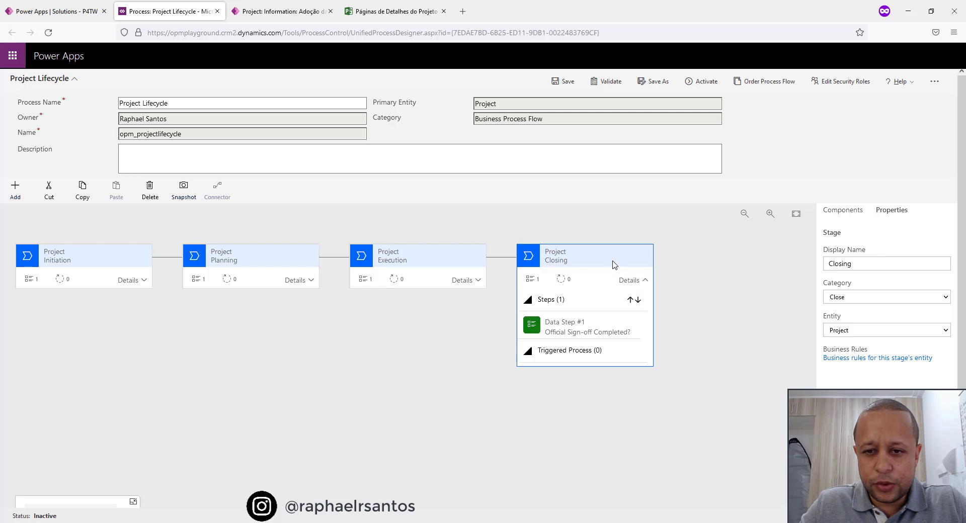
{"action": "left_click", "coordinate": [579, 333]}
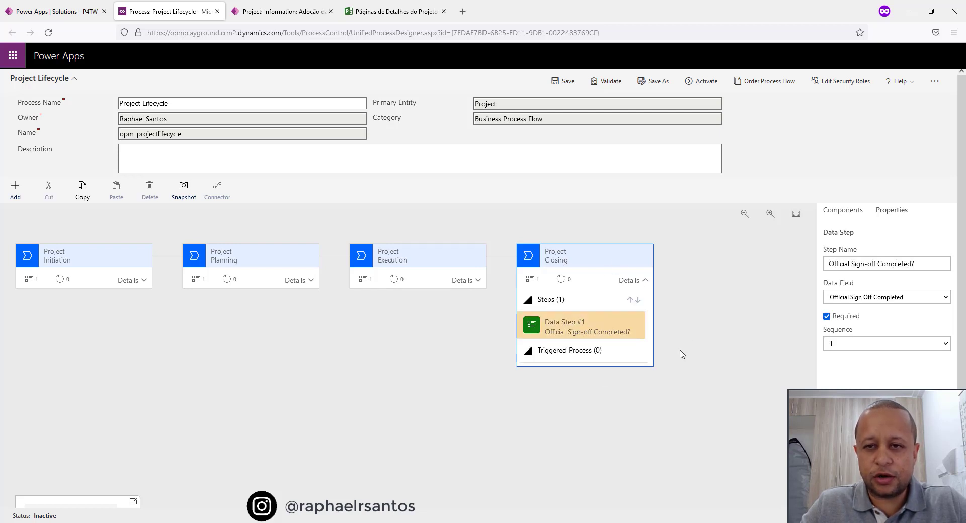
{"action": "left_click", "coordinate": [678, 291]}
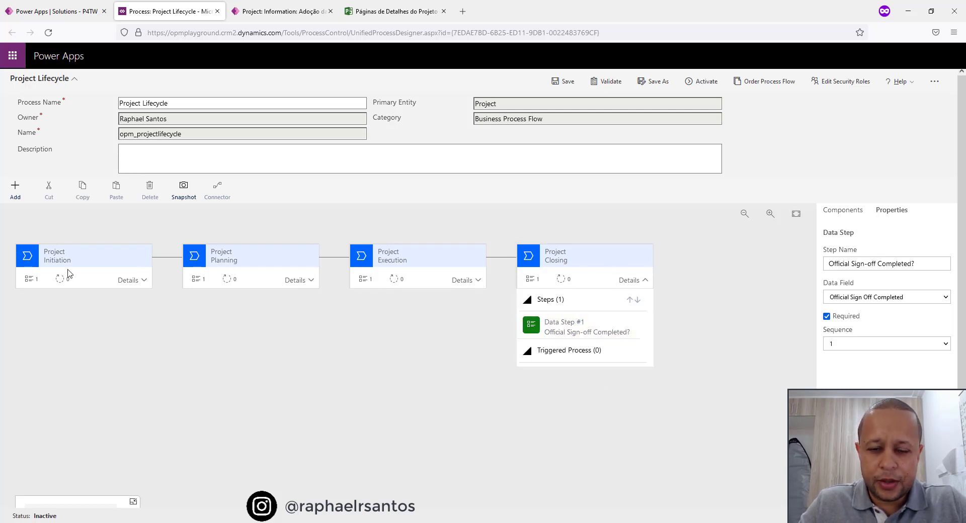
Save and validate the Project Lifecycle process flow, and activate it.
{"action": "left_click", "coordinate": [563, 81]}
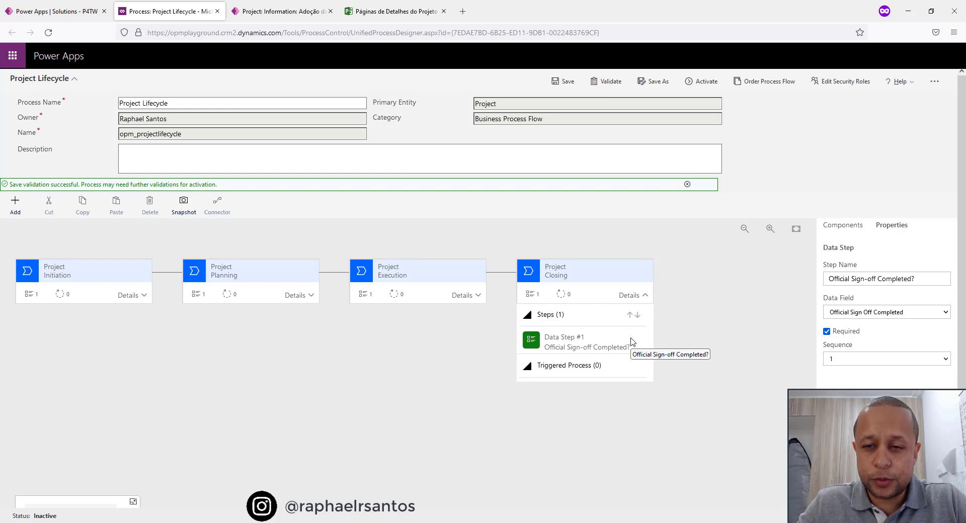
{"action": "left_click", "coordinate": [598, 87]}
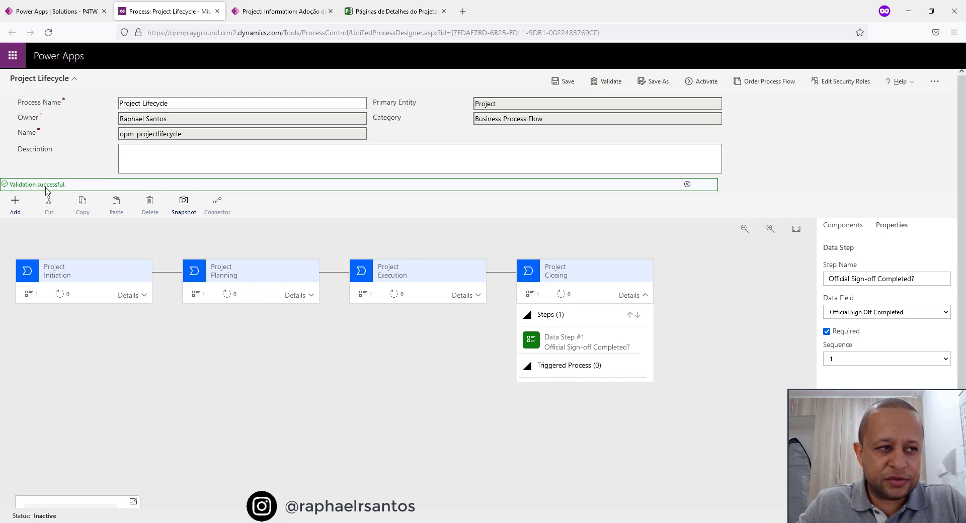
{"action": "left_click", "coordinate": [690, 86]}
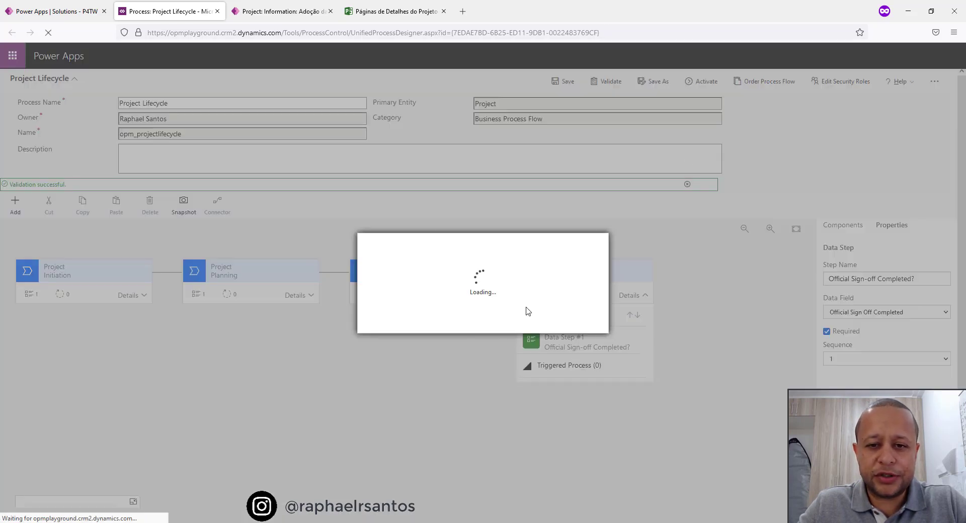
{"action": "left_click", "coordinate": [528, 324]}
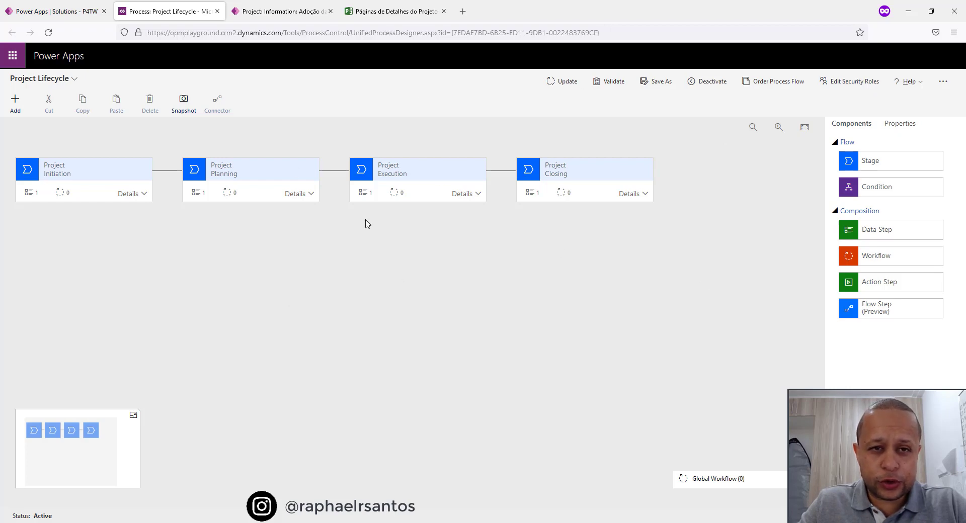
Close the process designer and finish editing, and reload the Projects list in the Project app.
{"action": "left_click", "coordinate": [218, 12]}
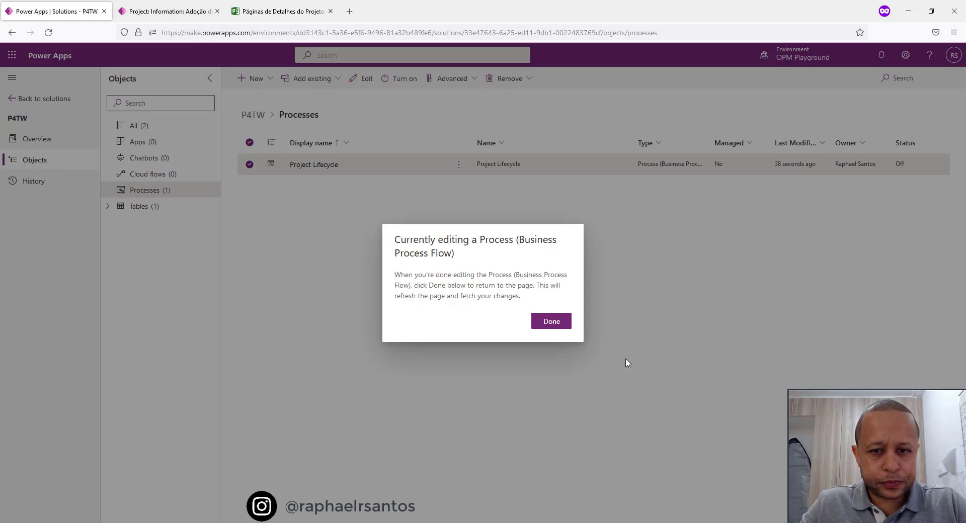
{"action": "left_click", "coordinate": [565, 324]}
{"action": "left_click", "coordinate": [180, 8]}
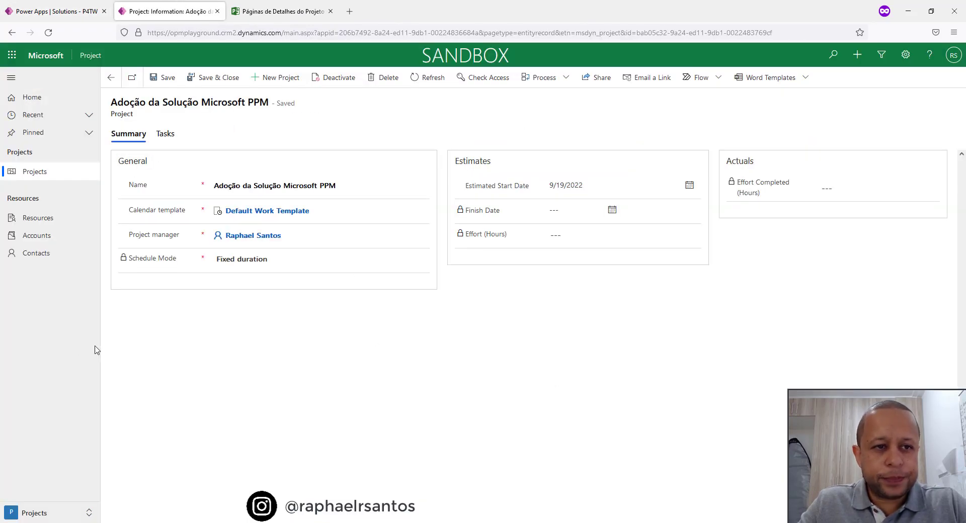
{"action": "left_click", "coordinate": [19, 179]}
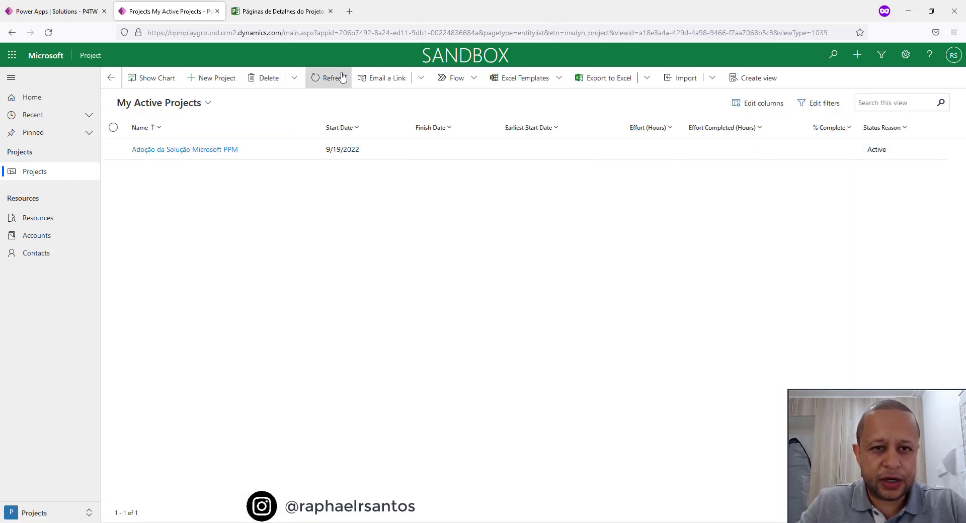
{"action": "left_click", "coordinate": [324, 86]}
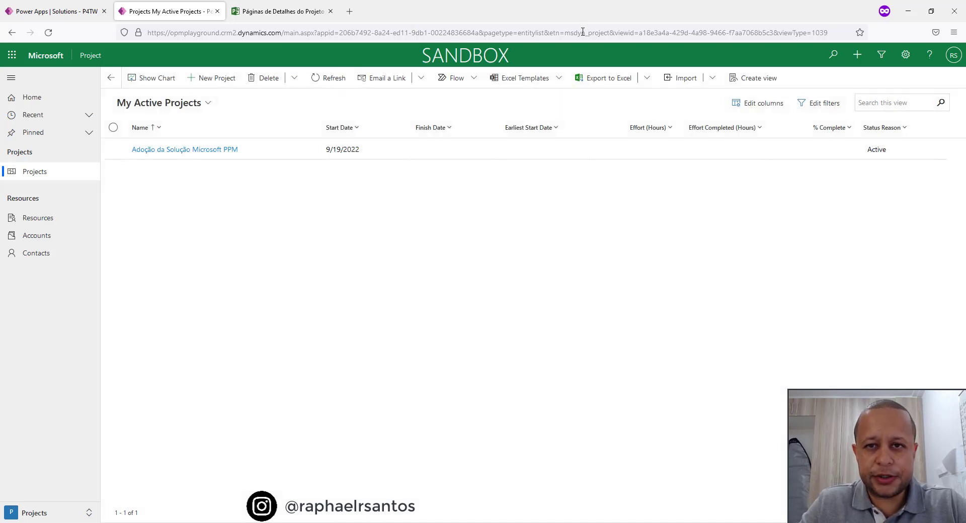
{"action": "left_click", "coordinate": [48, 32]}
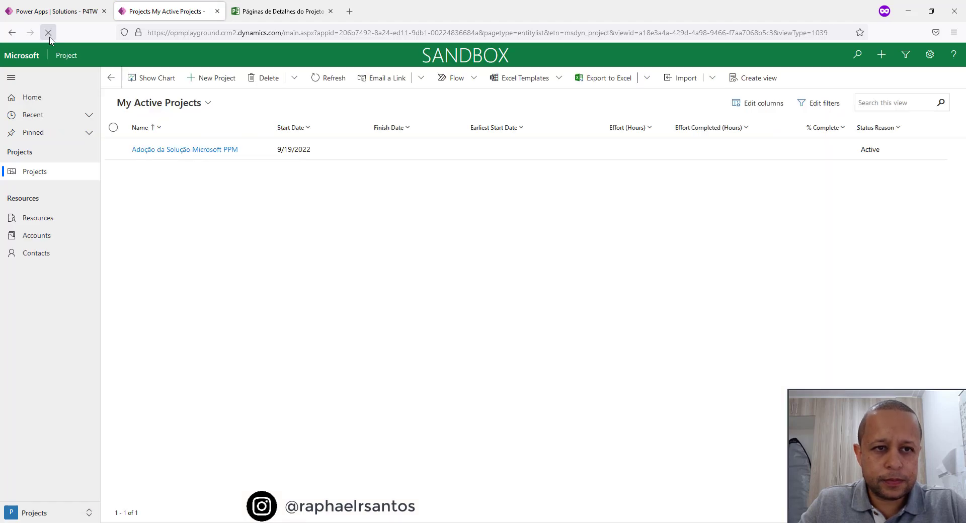
Create a new project named "Desenvolvimento dos relatórios em Power BI" and save it.
{"action": "left_click", "coordinate": [221, 84]}
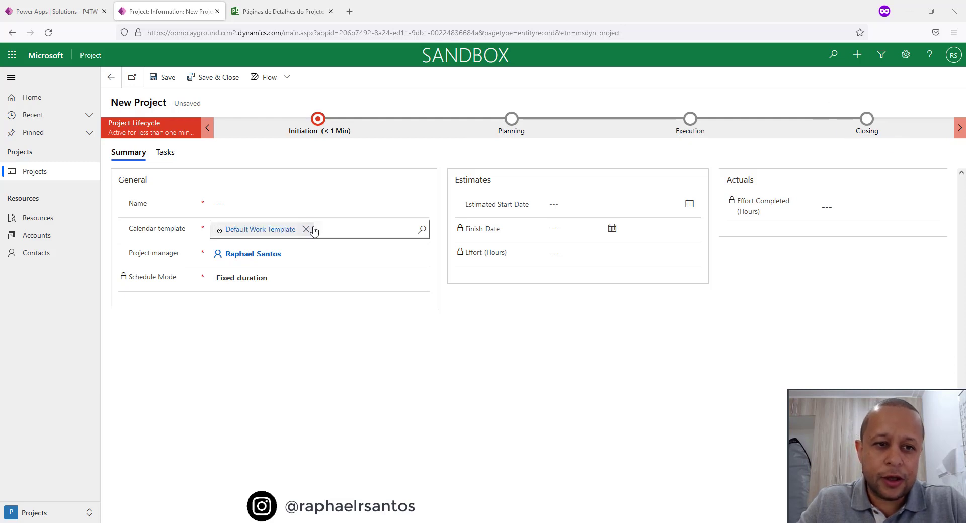
{"action": "left_click", "coordinate": [308, 207]}
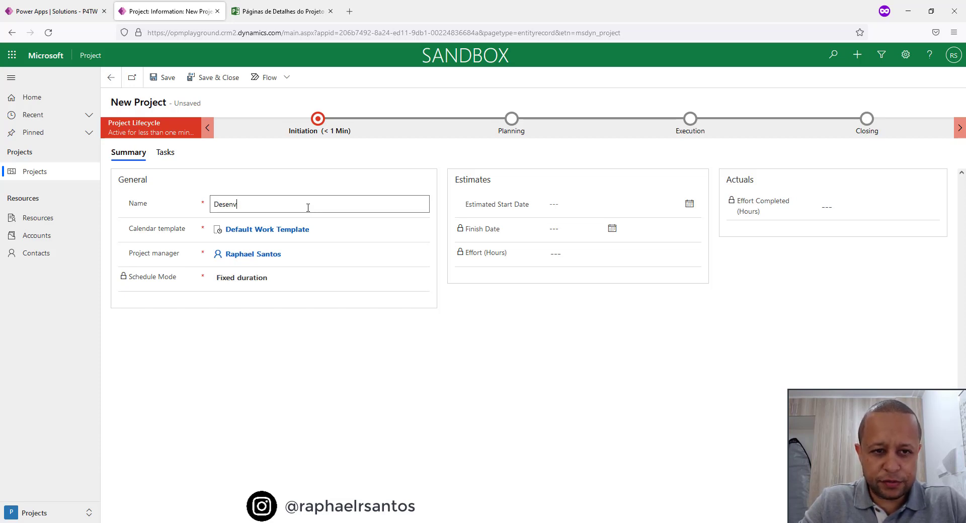
{"action": "type", "text": "Desenvolvimento dos relatórios em Power BI"}
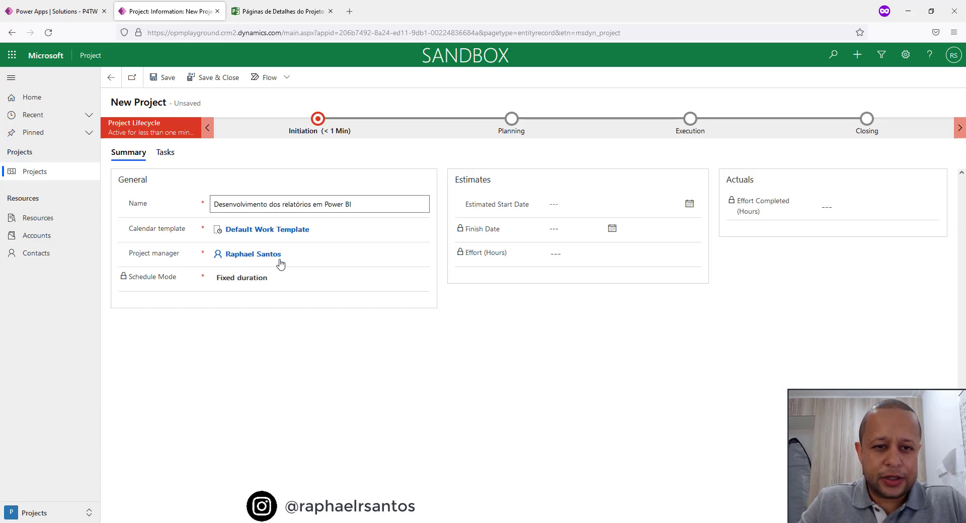
{"action": "left_click", "coordinate": [594, 162]}
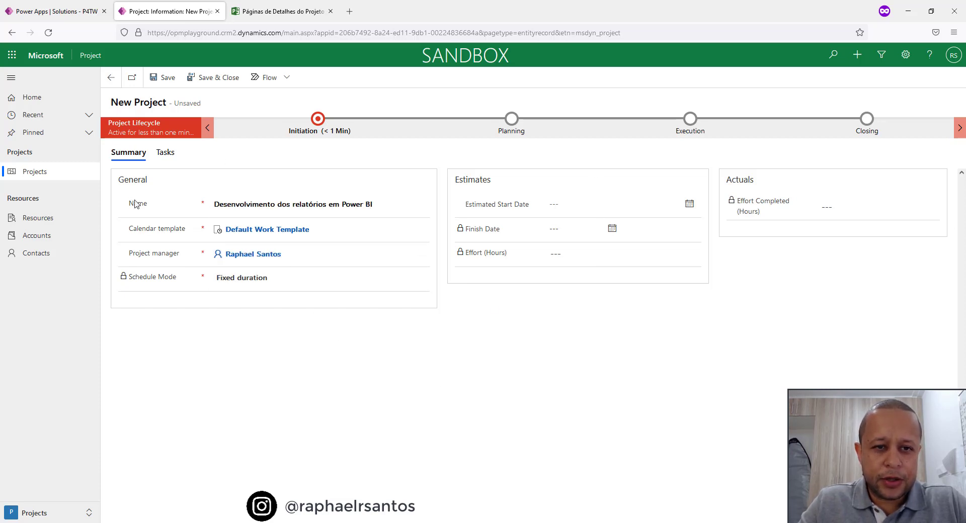
{"action": "left_click", "coordinate": [171, 80]}
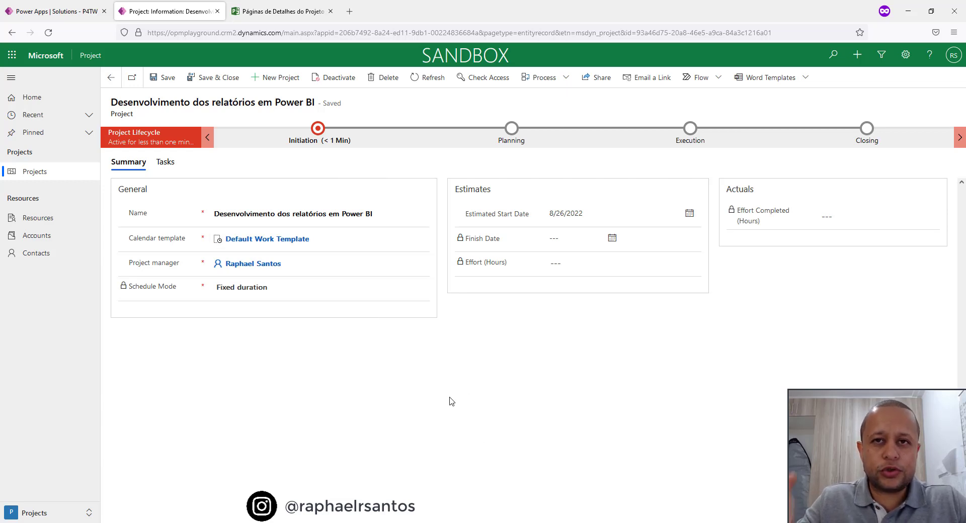
Set Business Case Completed? to Yes in the new project's Initiation stage.
{"action": "left_click", "coordinate": [323, 135]}
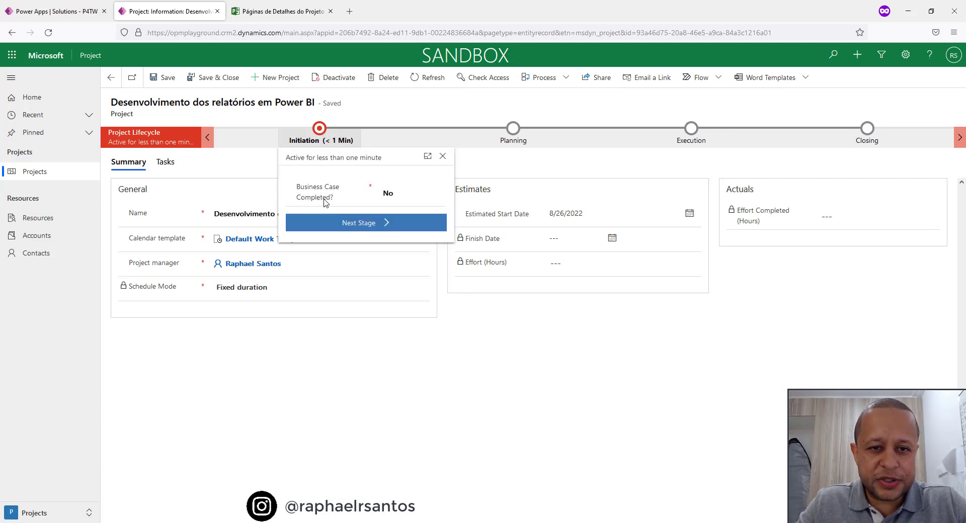
{"action": "left_click", "coordinate": [403, 193]}
{"action": "left_click", "coordinate": [398, 227]}
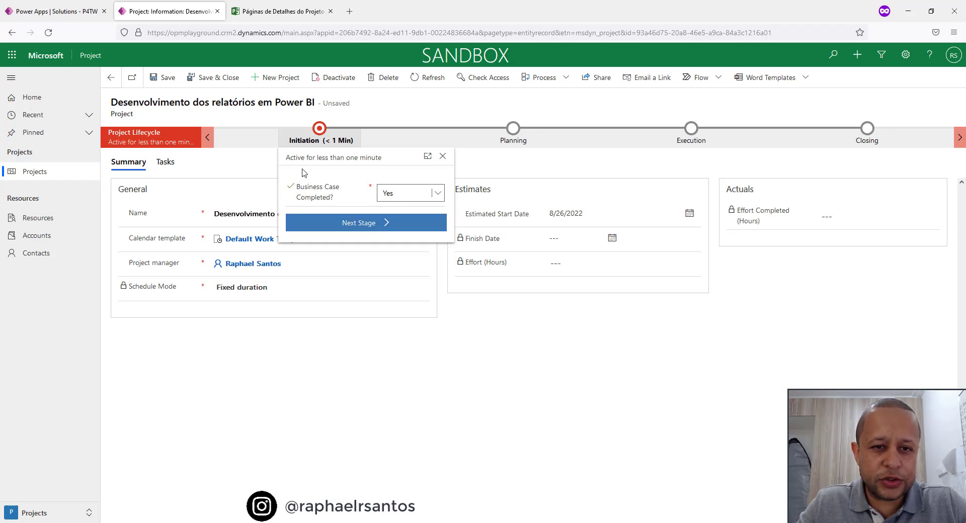
Advance the new project from Initiation to the Planning stage and review the Planning stage's required column.
{"action": "left_click", "coordinate": [372, 230]}
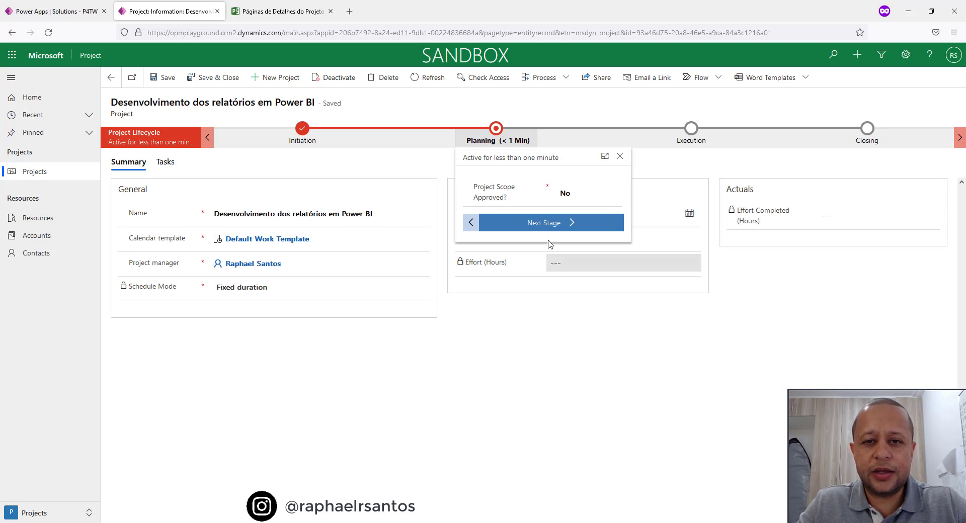
{"action": "left_click", "coordinate": [523, 100]}
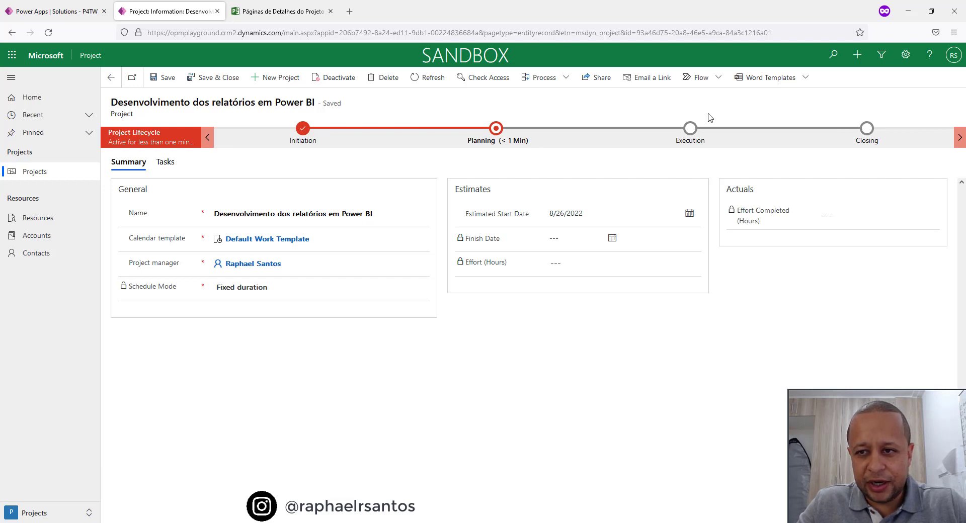
{"action": "left_click", "coordinate": [496, 135]}
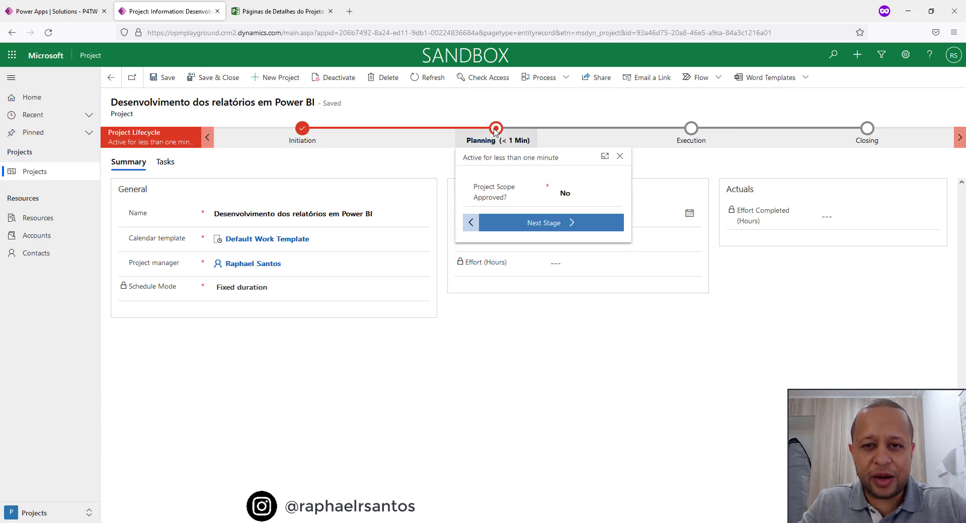
{"action": "left_click", "coordinate": [524, 101]}
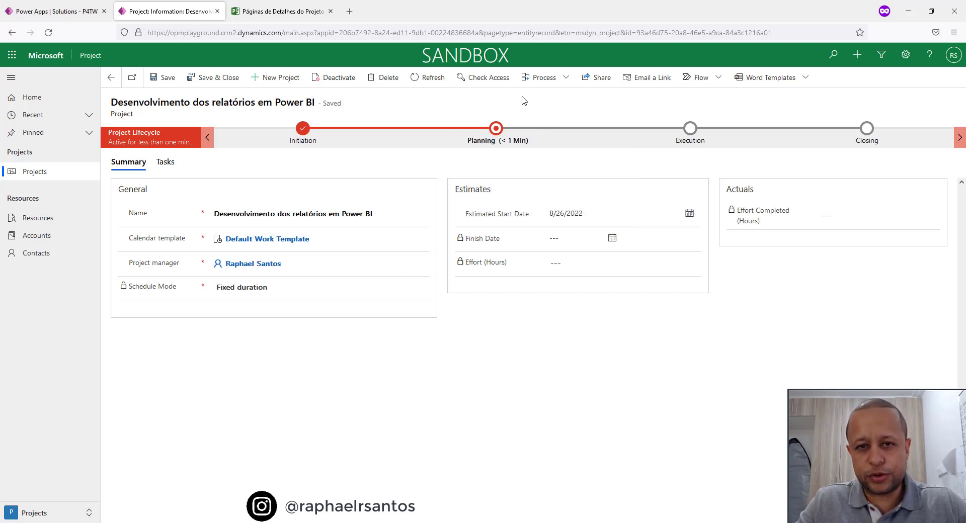
{"action": "left_click", "coordinate": [501, 135]}
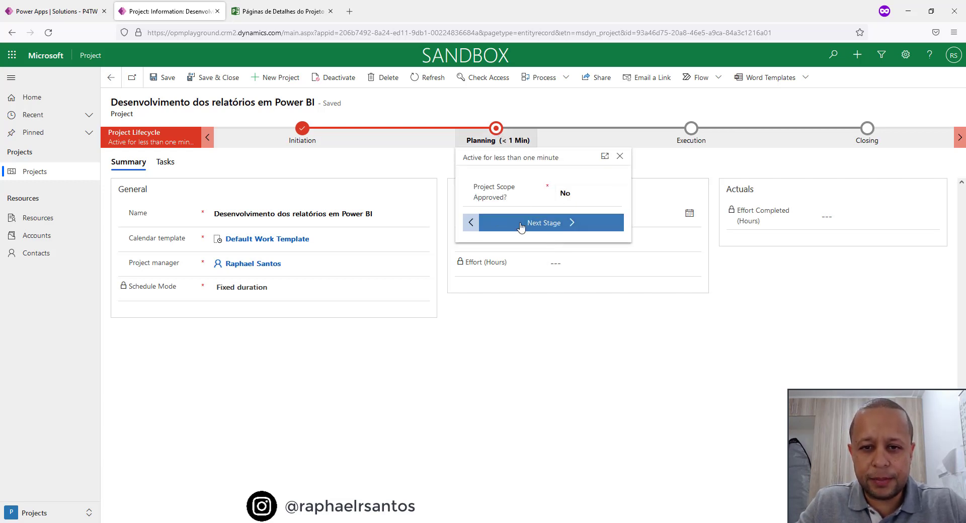
{"action": "left_click", "coordinate": [544, 117]}
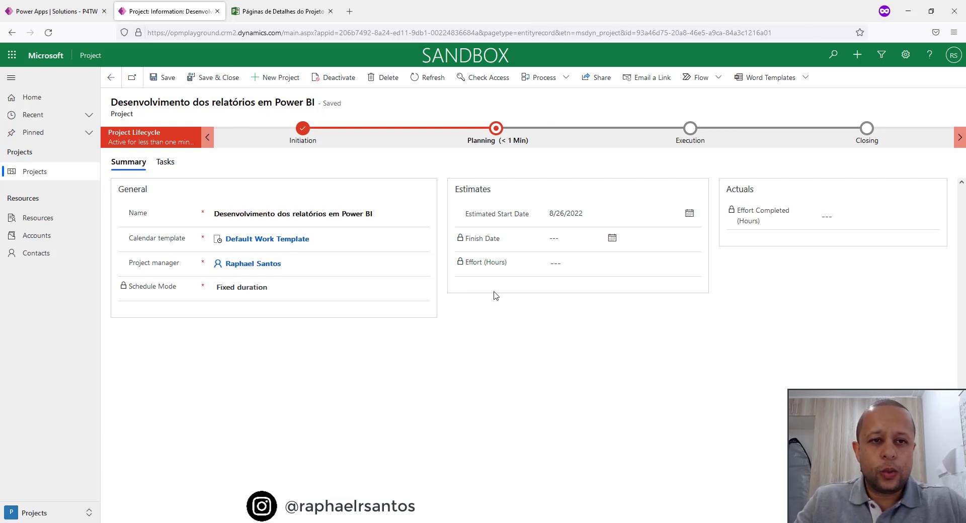
Return to the My Active Projects list and widen the Name column to fit the full project names.
{"action": "key", "text": "alt+Left"}
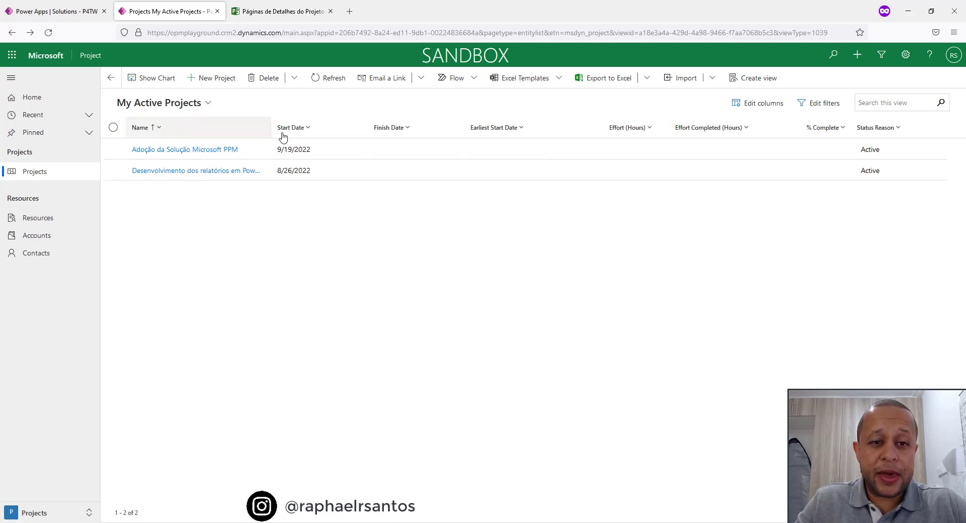
{"action": "left_click_drag", "start_coordinate": [272, 128], "coordinate": [348, 128]}
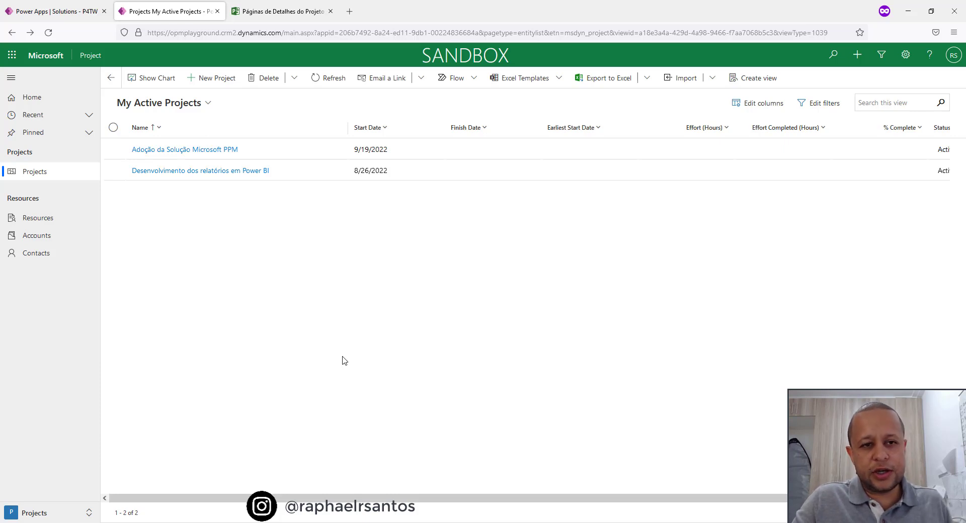
Open the existing project "Adoção da Solução Microsoft PPM" and switch its process to Project Lifecycle.
{"action": "left_click", "coordinate": [190, 150]}
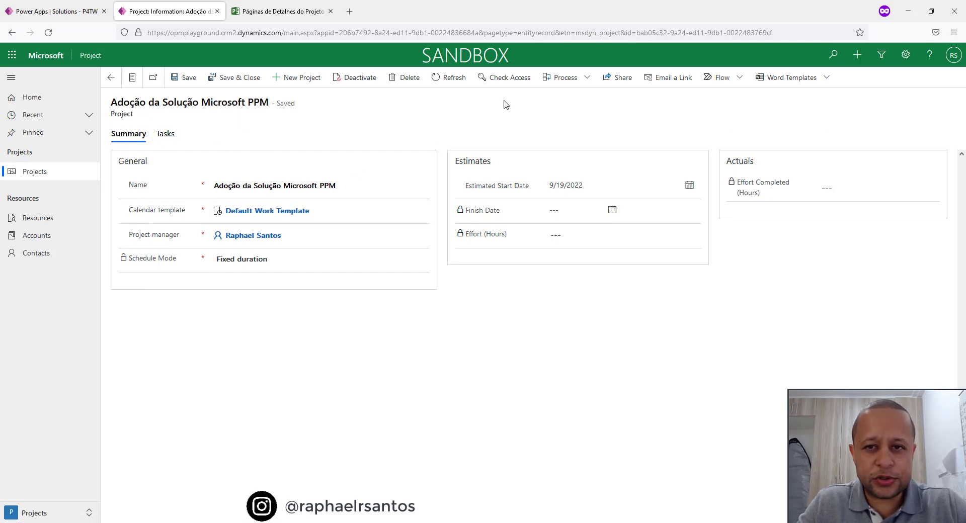
{"action": "left_click", "coordinate": [589, 79]}
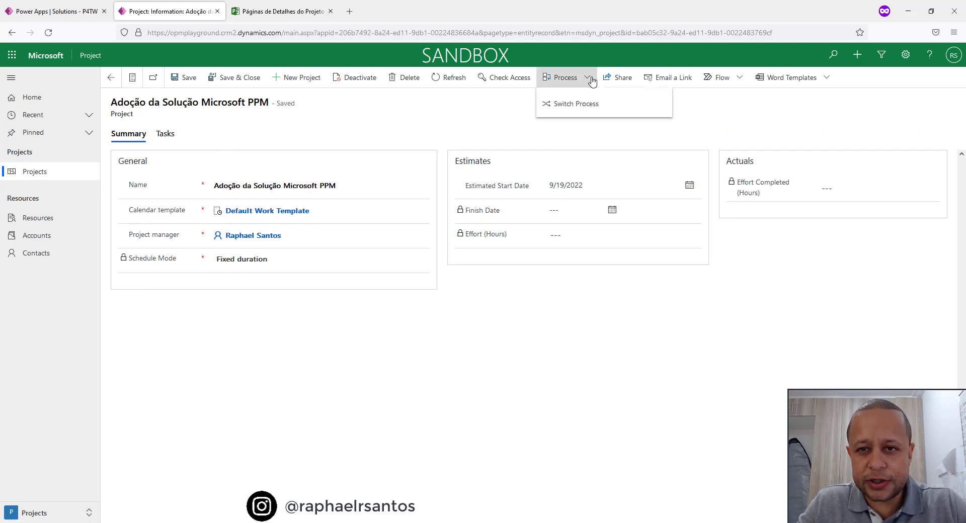
{"action": "left_click", "coordinate": [567, 107]}
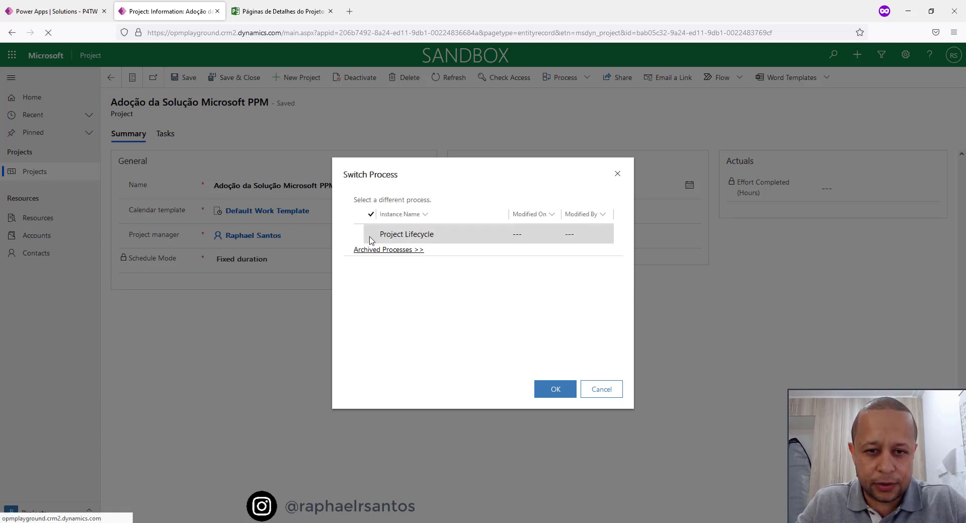
{"action": "left_click", "coordinate": [407, 236]}
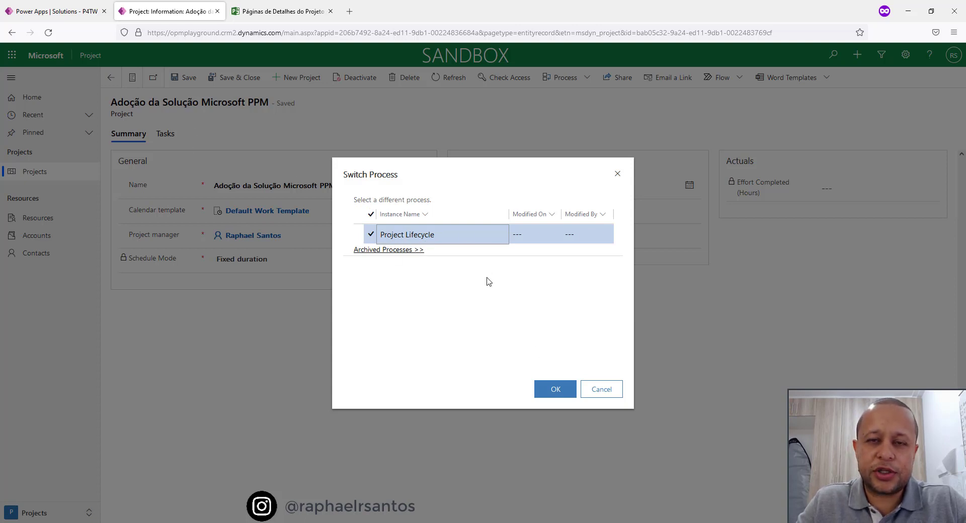
{"action": "left_click", "coordinate": [554, 390]}
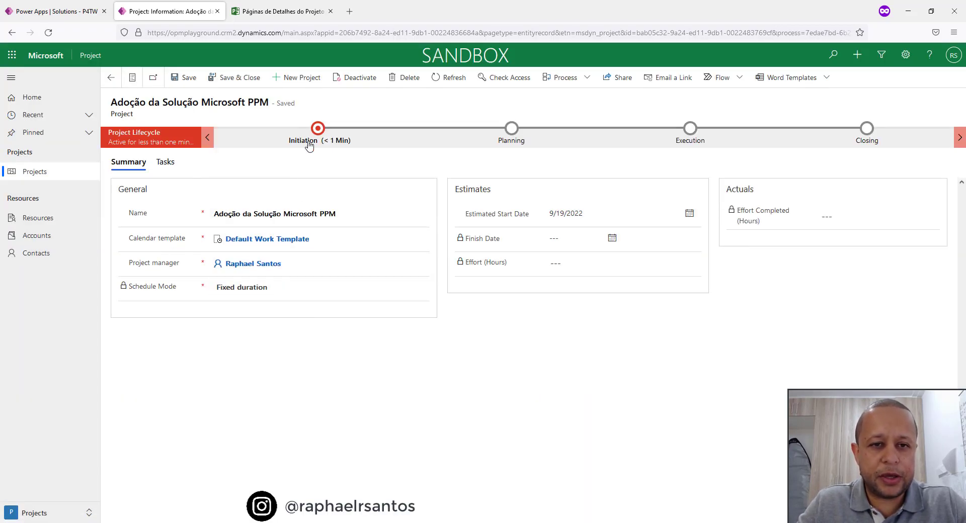
Set Business Case Completed? to Yes in the Initiation stage and advance the project to Planning.
{"action": "left_click", "coordinate": [328, 134]}
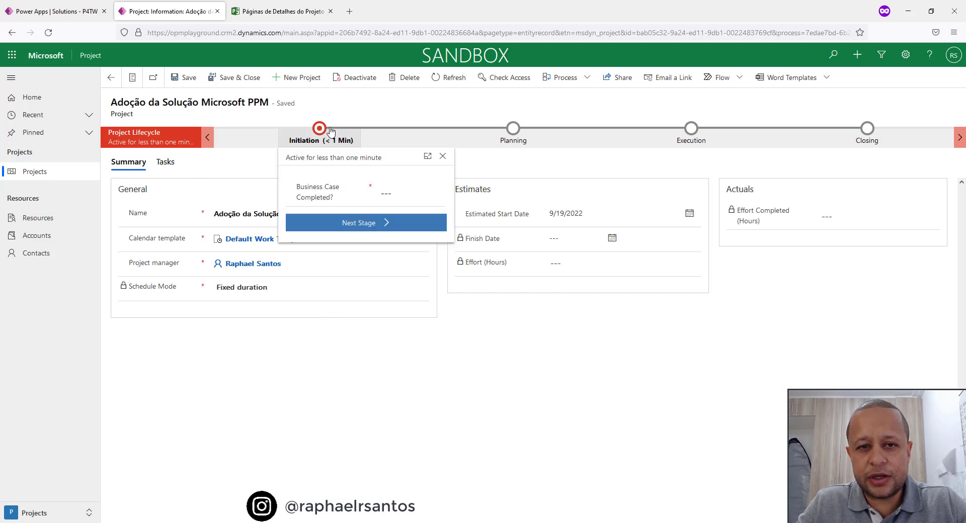
{"action": "left_click", "coordinate": [390, 194]}
{"action": "left_click", "coordinate": [407, 194]}
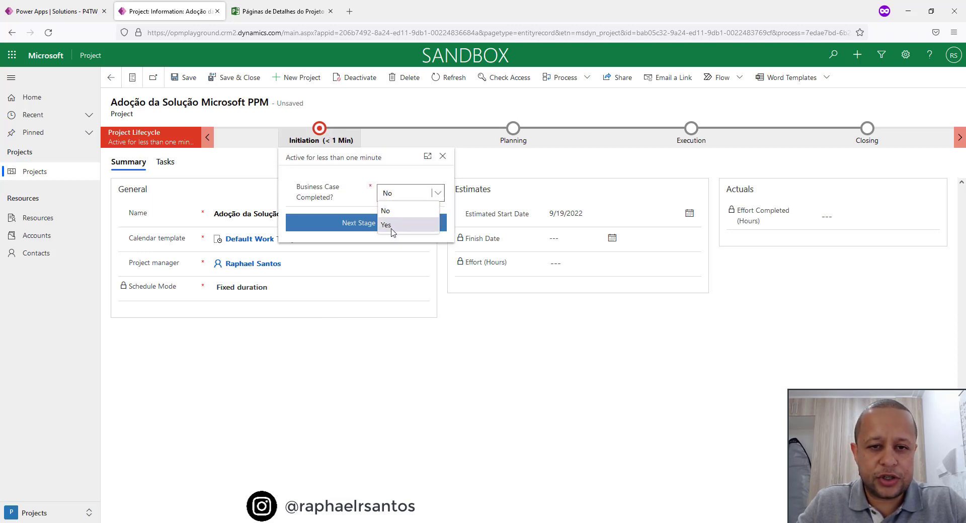
{"action": "left_click", "coordinate": [393, 231]}
{"action": "left_click", "coordinate": [367, 224]}
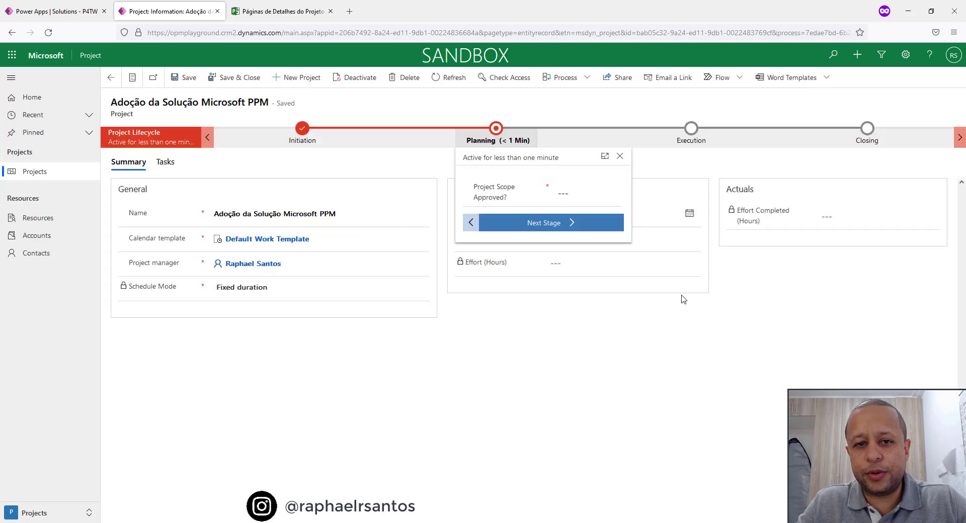
Set Project Scope Approved? to Yes in the Planning stage and advance the project to Execution.
{"action": "left_click", "coordinate": [564, 194]}
{"action": "left_click", "coordinate": [614, 193]}
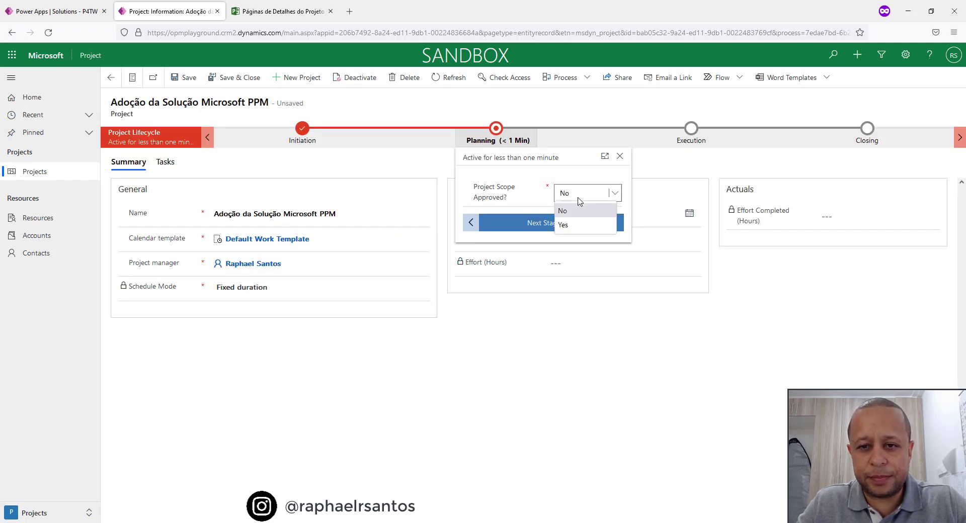
{"action": "left_click", "coordinate": [577, 228]}
{"action": "left_click", "coordinate": [566, 228]}
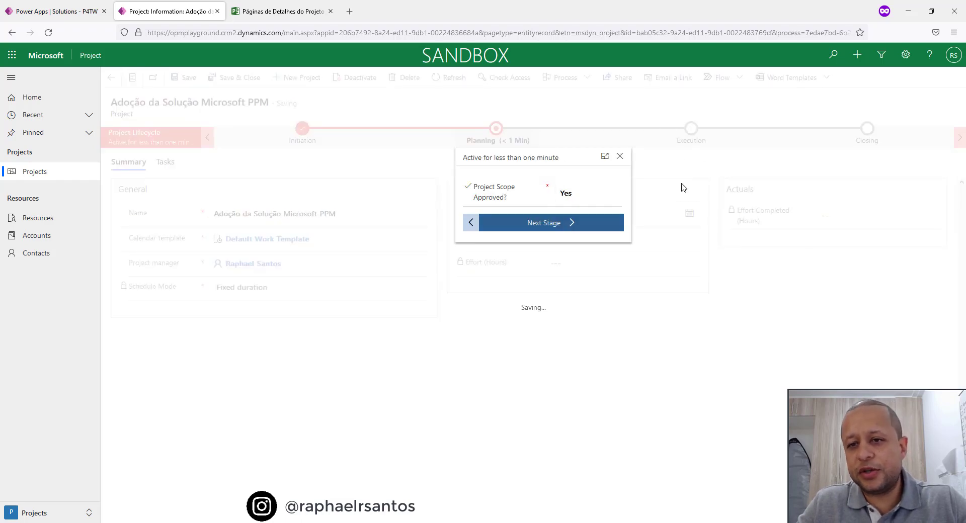
{"action": "left_click", "coordinate": [729, 362]}
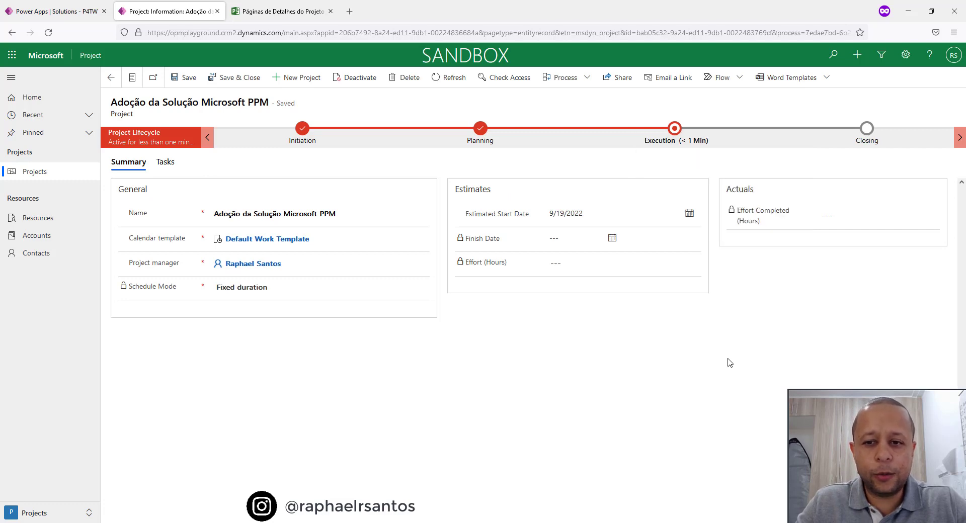